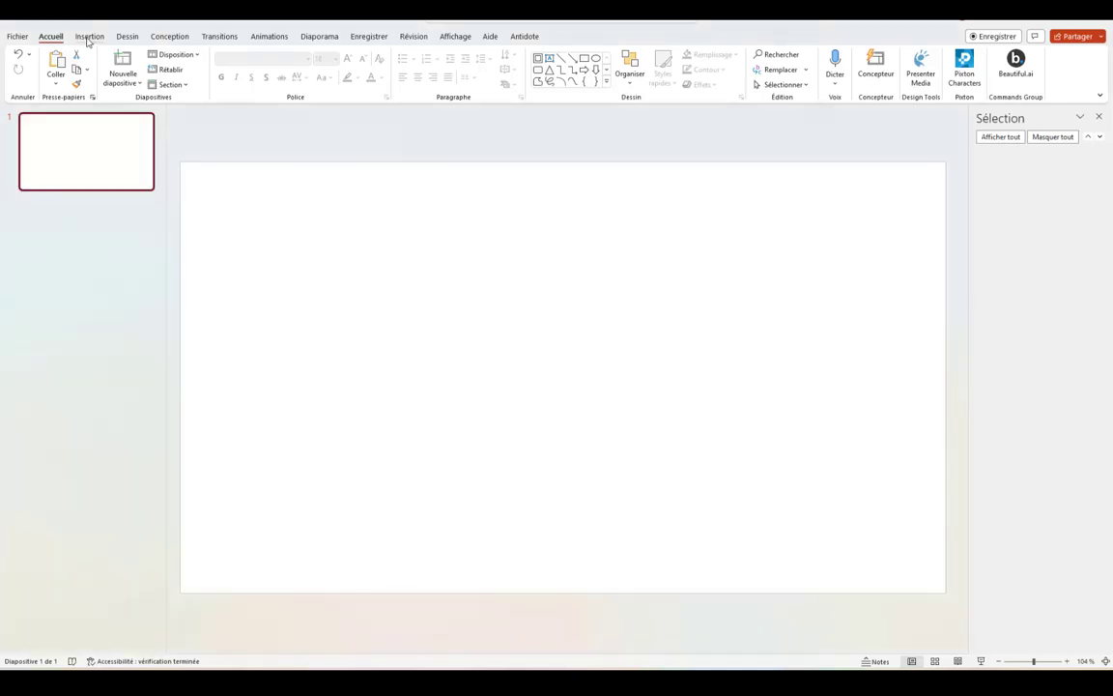
Open the stock image library from the Insertion tab's Images menu.
{"action": "left_click", "coordinate": [88, 37]}
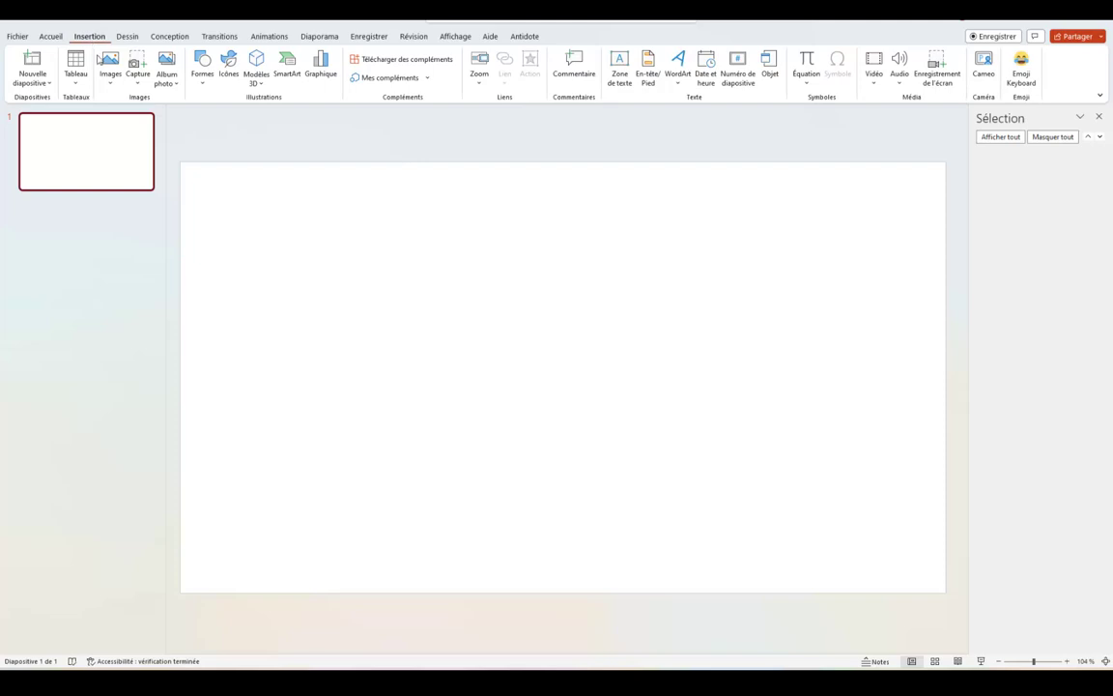
{"action": "left_click", "coordinate": [112, 86]}
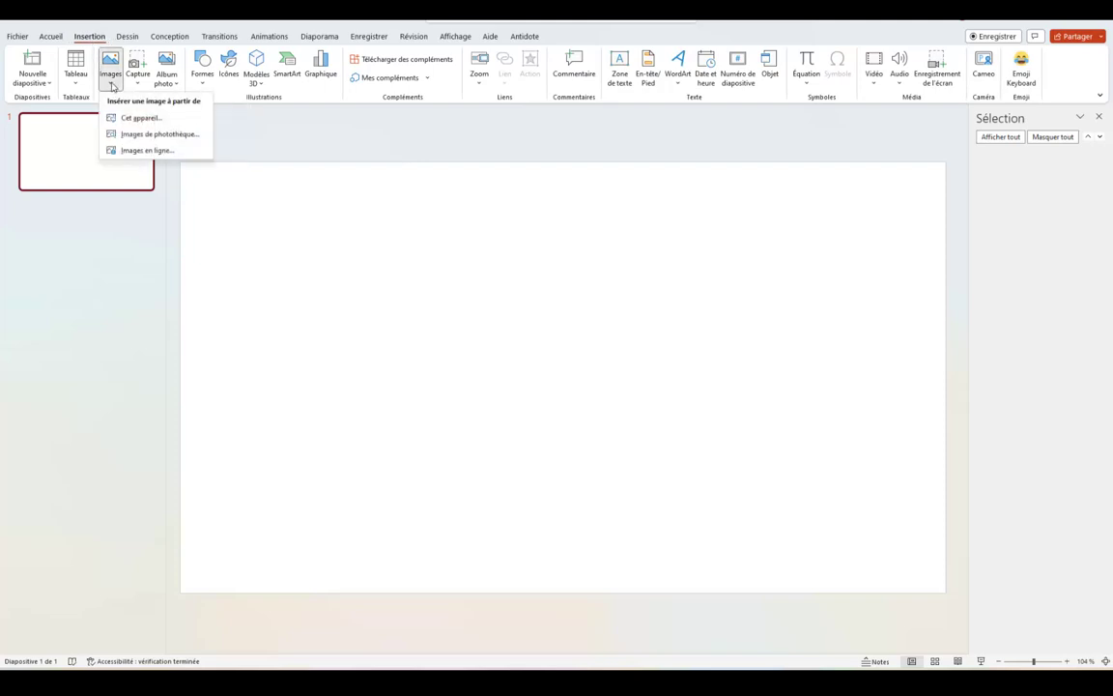
{"action": "left_click", "coordinate": [160, 135]}
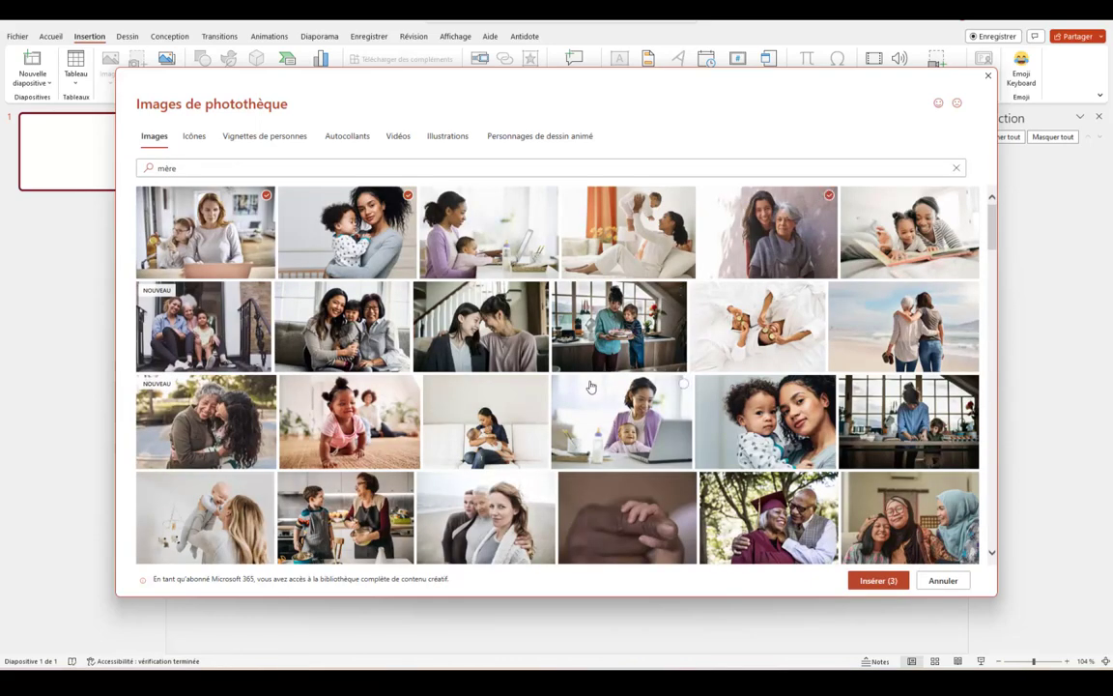
Browse the 'mère' stock photo results with three photos picked.
{"action": "scroll", "coordinate": [486, 346], "scroll_direction": "down", "scroll_amount": 1}
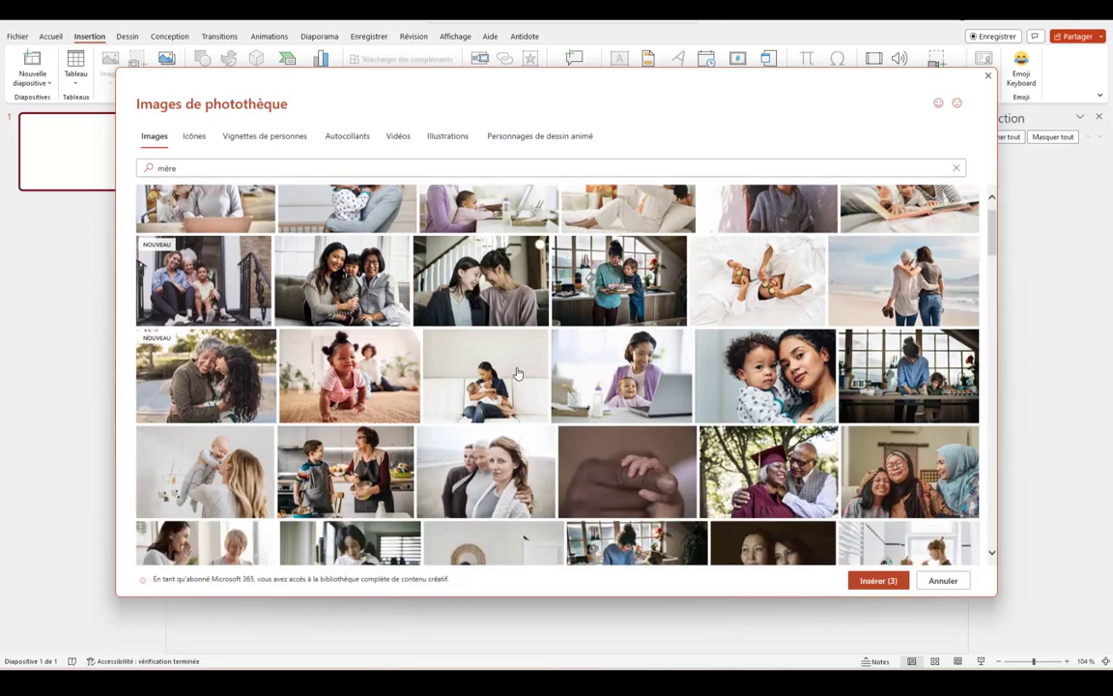
{"action": "scroll", "coordinate": [503, 357], "scroll_direction": "down", "scroll_amount": 1}
{"action": "scroll", "coordinate": [518, 372], "scroll_direction": "down", "scroll_amount": 1}
{"action": "scroll", "coordinate": [518, 372], "scroll_direction": "down", "scroll_amount": 1}
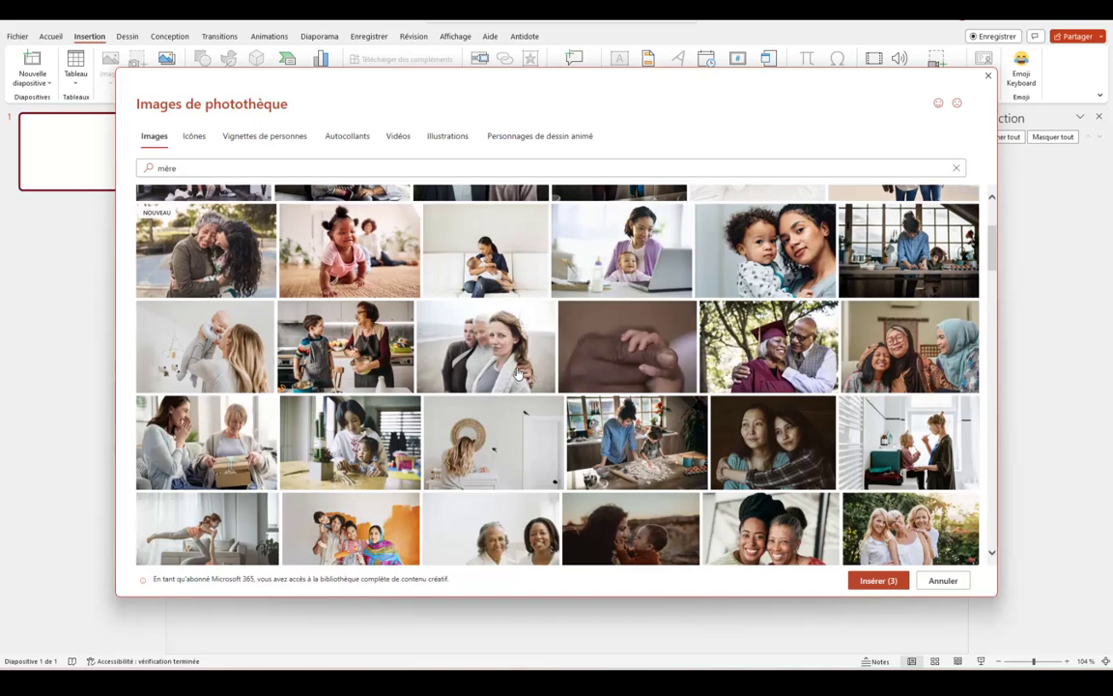
{"action": "scroll", "coordinate": [518, 374], "scroll_direction": "down", "scroll_amount": 1}
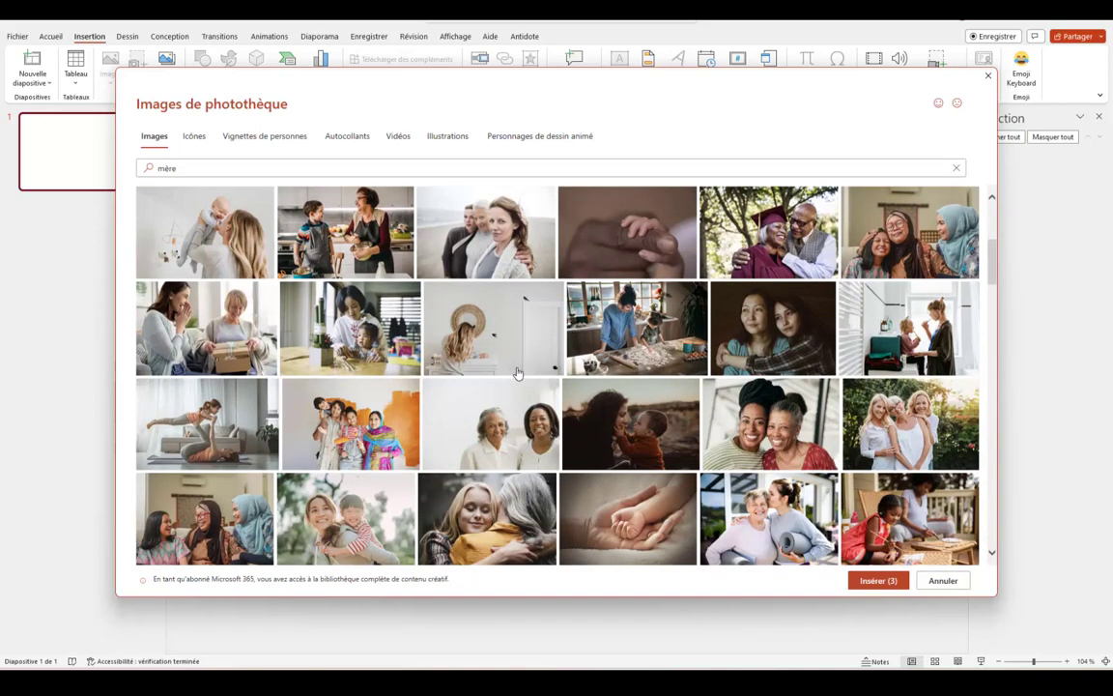
{"action": "scroll", "coordinate": [518, 372], "scroll_direction": "down", "scroll_amount": 2}
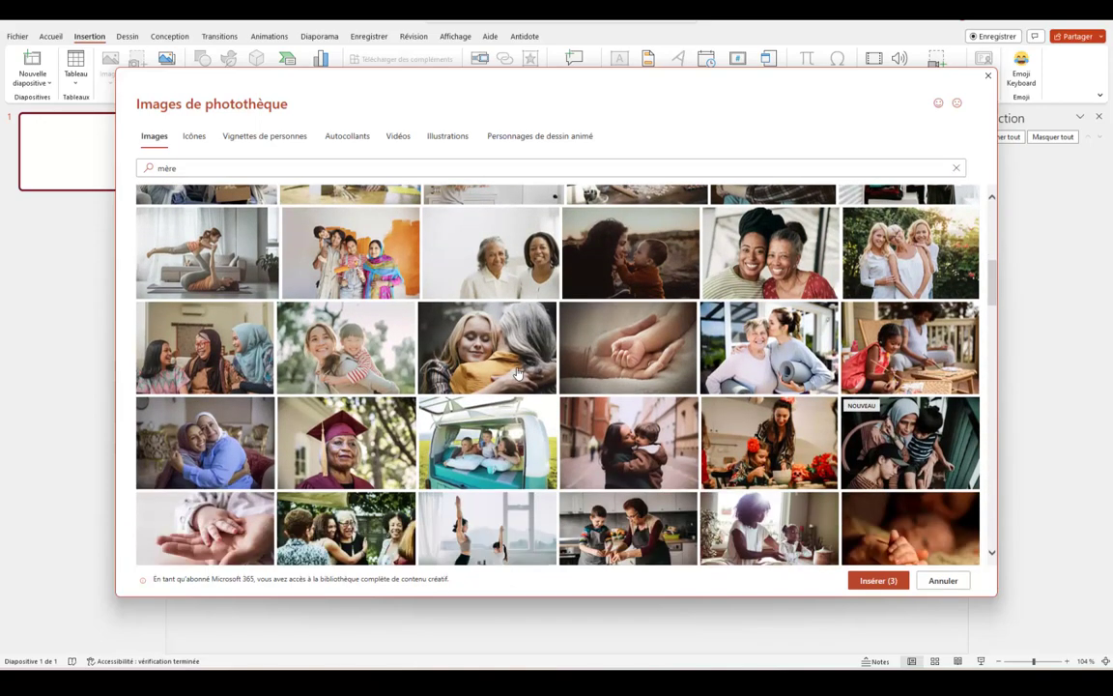
{"action": "scroll", "coordinate": [518, 372], "scroll_direction": "down", "scroll_amount": 1}
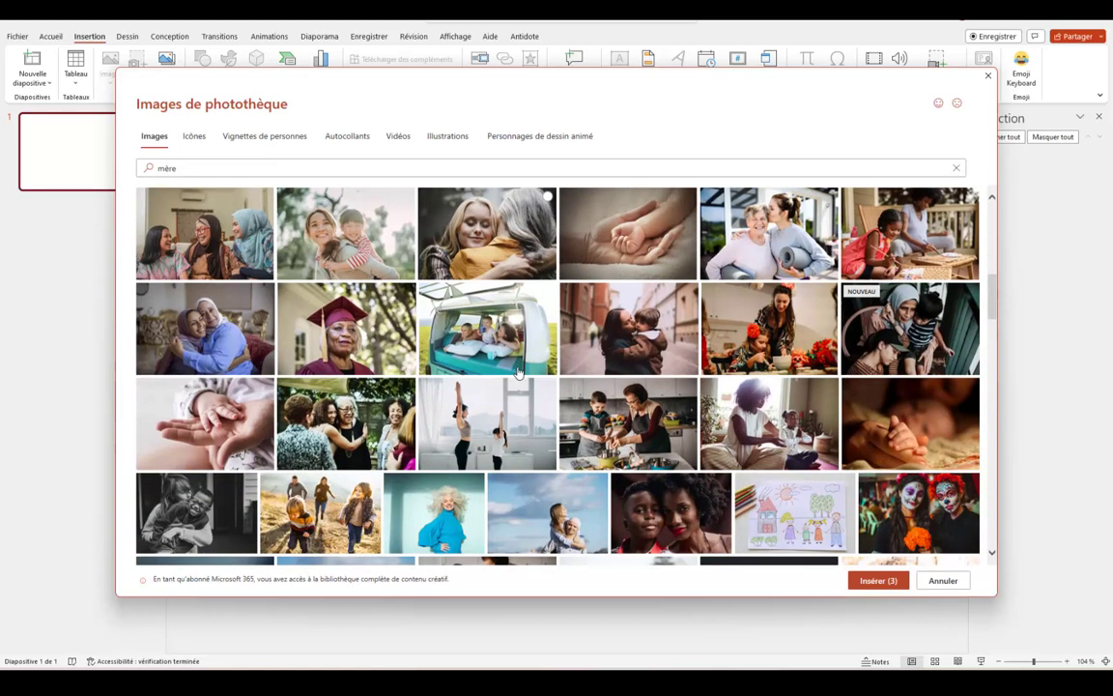
{"action": "scroll", "coordinate": [518, 372], "scroll_direction": "down", "scroll_amount": 1}
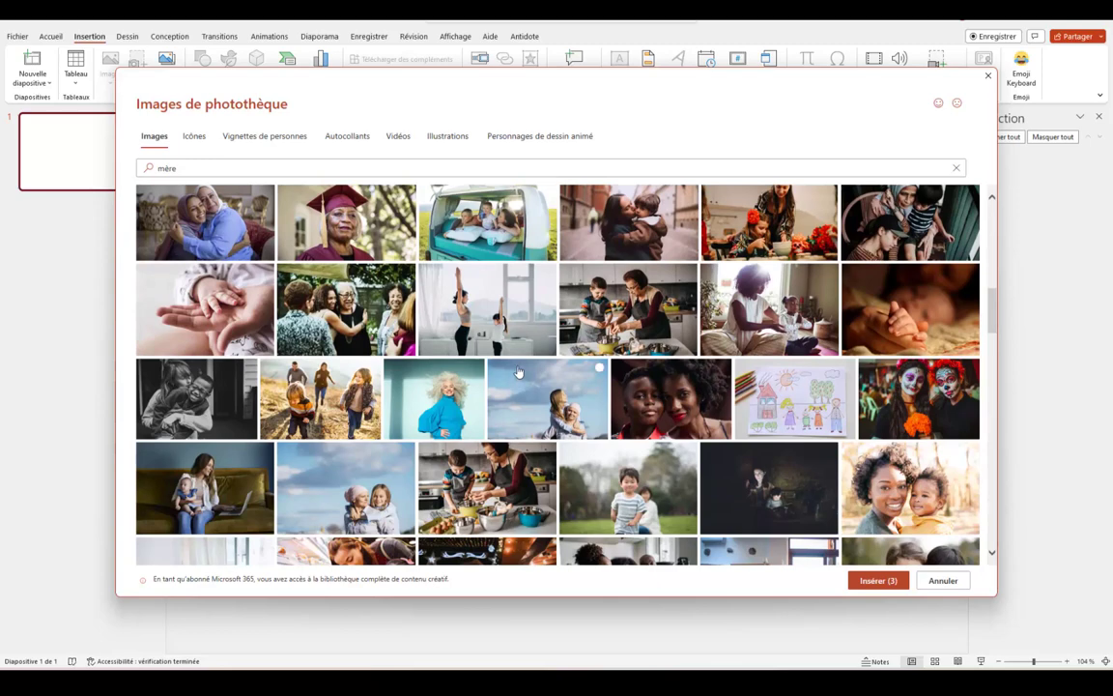
{"action": "scroll", "coordinate": [528, 372], "scroll_direction": "down", "scroll_amount": 2}
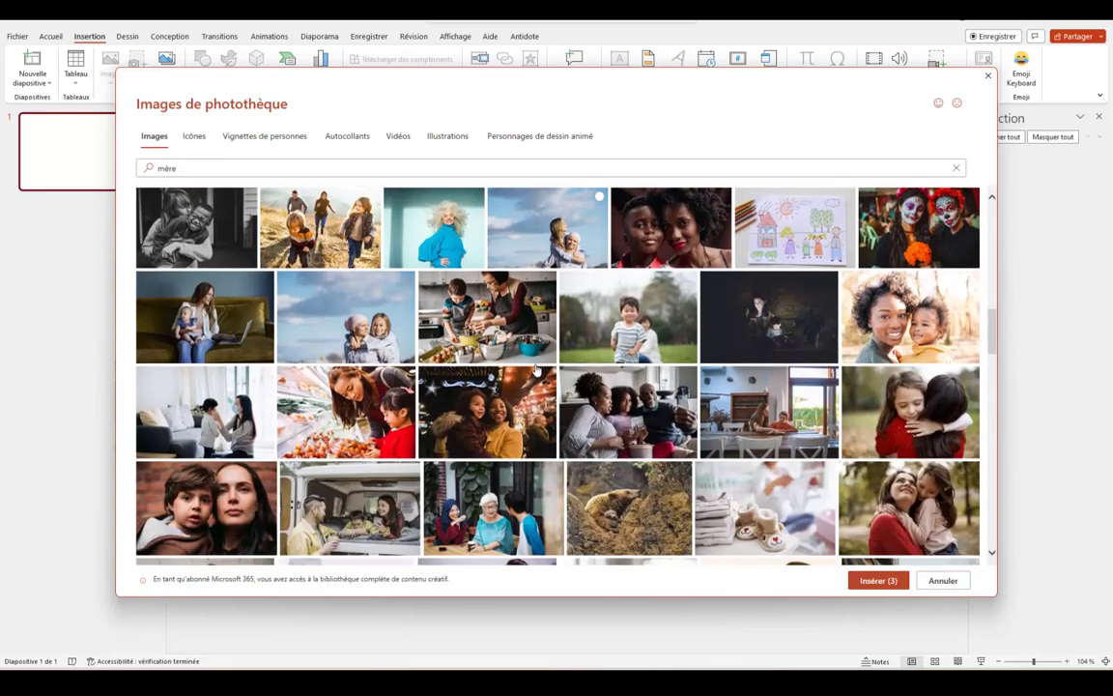
{"action": "scroll", "coordinate": [536, 370], "scroll_direction": "down", "scroll_amount": 2}
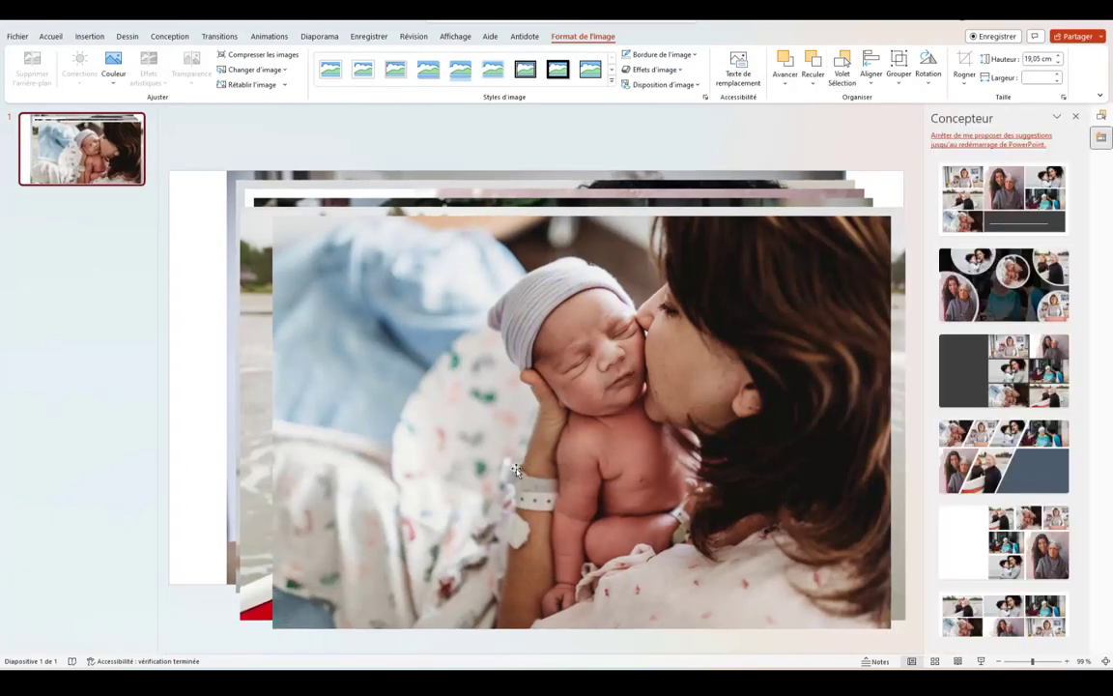
Select all six inserted 'mère' photos on the slide with Ctrl+A.
{"action": "key", "text": "ctrl+a"}
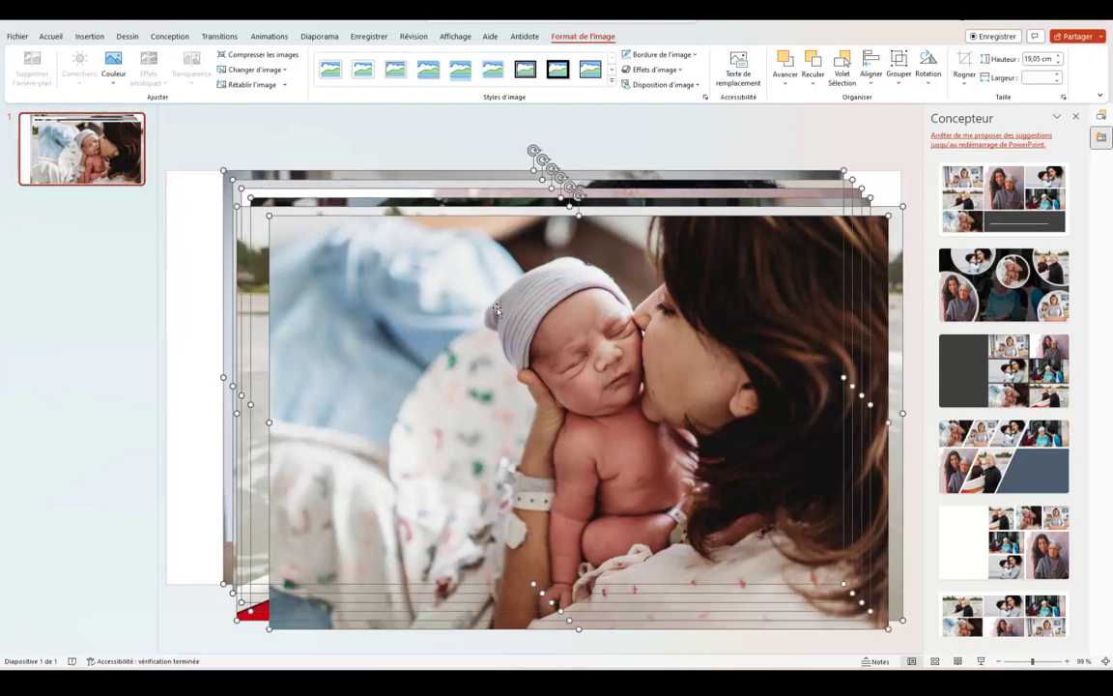
Show the Selection pane and centre-align and middle-align the six stacked photos.
{"action": "left_click", "coordinate": [872, 78]}
{"action": "left_click", "coordinate": [873, 87]}
{"action": "left_click", "coordinate": [841, 73]}
{"action": "left_click", "coordinate": [873, 82]}
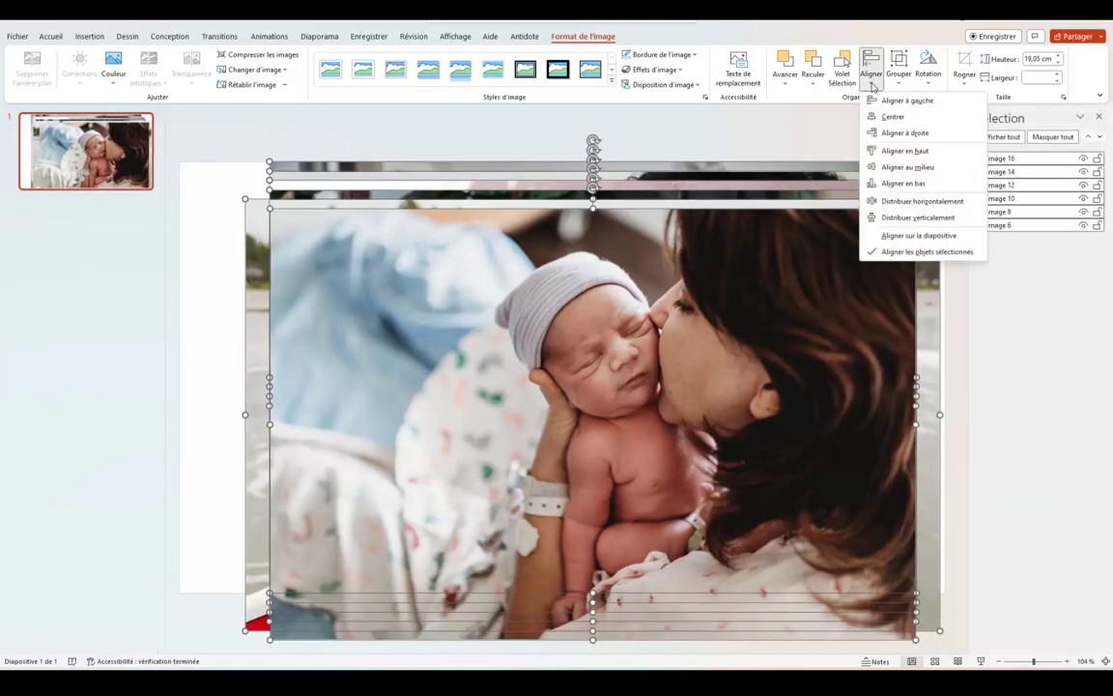
{"action": "left_click", "coordinate": [899, 169]}
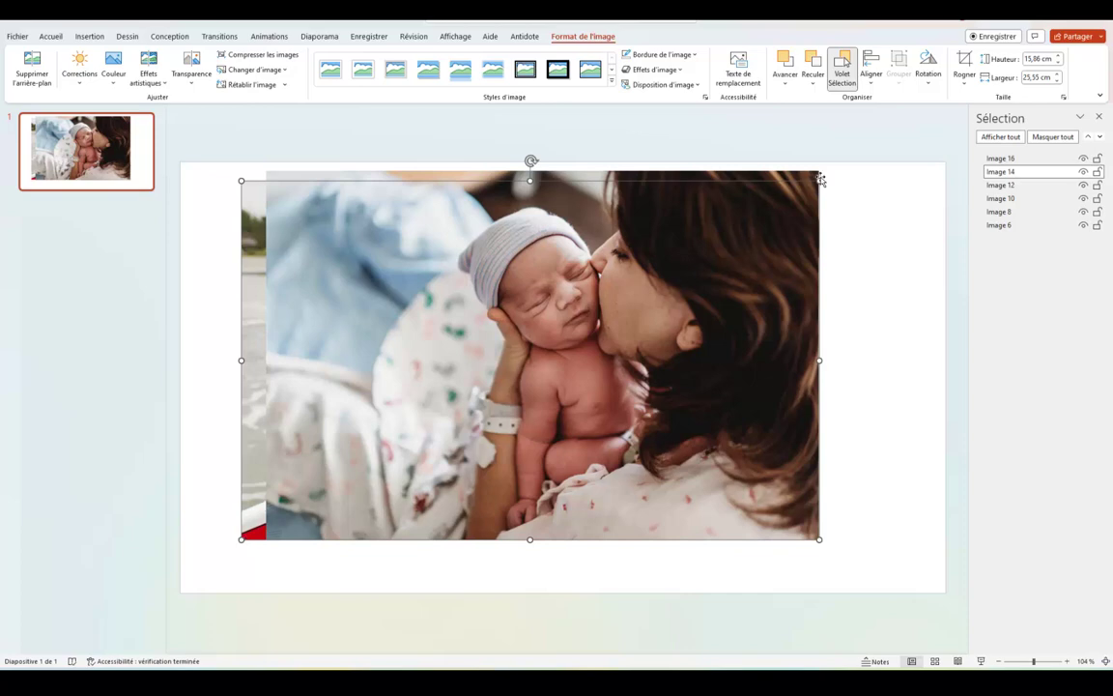
Crop both sides of Image 14, the surfers photo, to 16,4 × 24,49 cm.
{"action": "left_click_drag", "start_coordinate": [819, 179], "coordinate": [838, 169]}
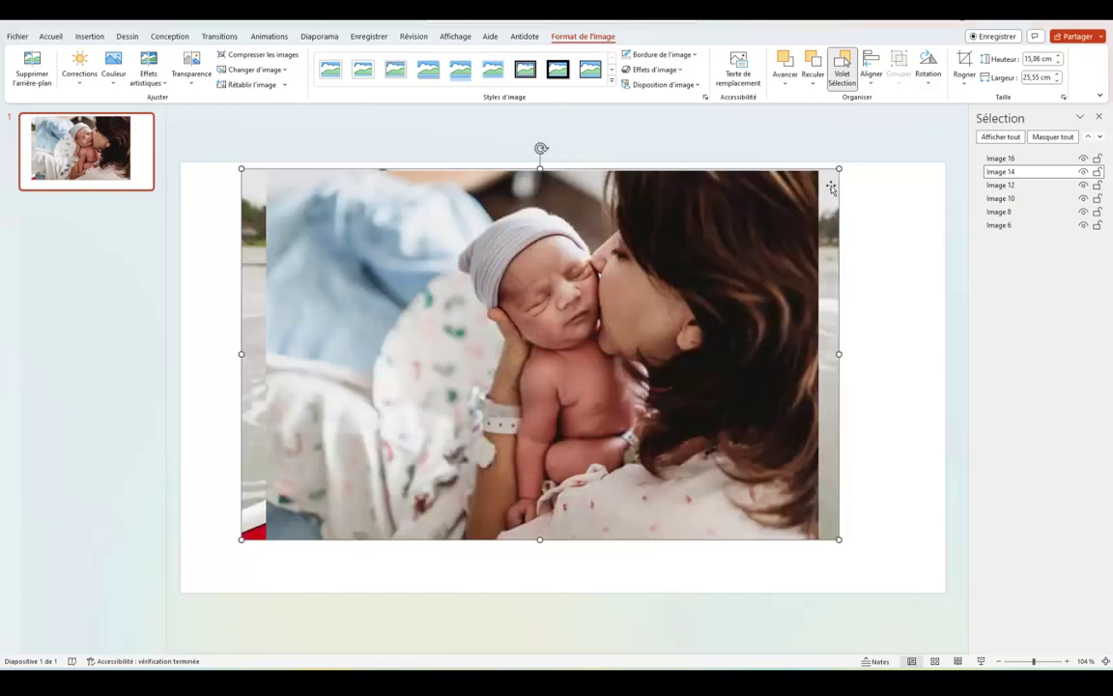
{"action": "right_click", "coordinate": [703, 245]}
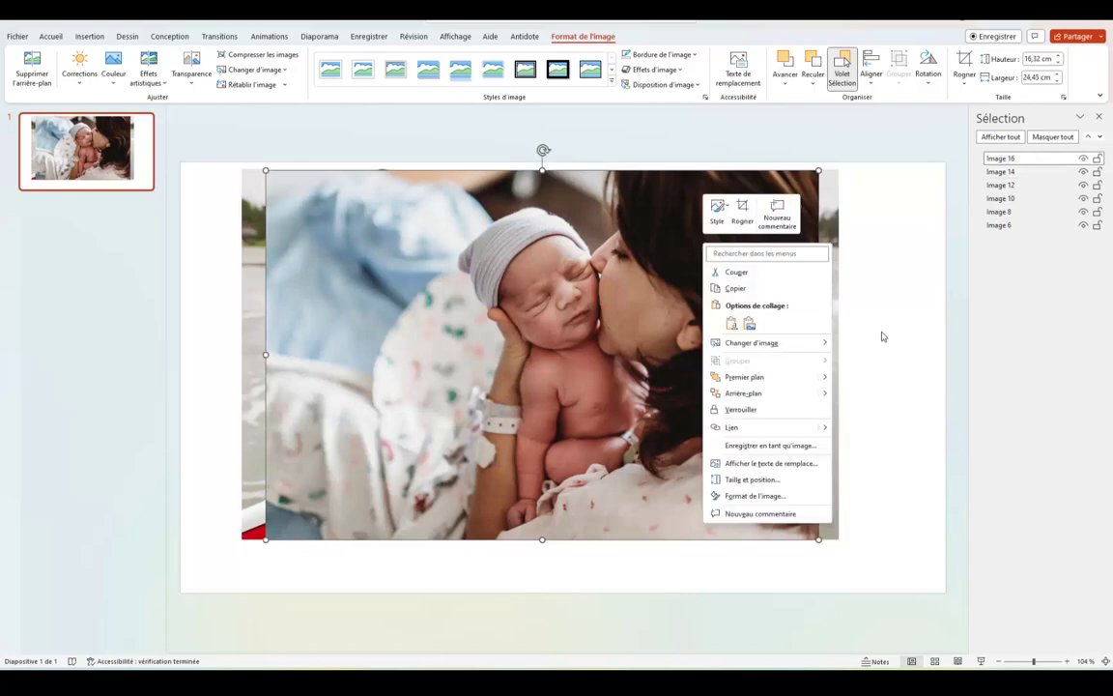
{"action": "key", "text": "Escape"}
{"action": "key", "text": "Tab"}
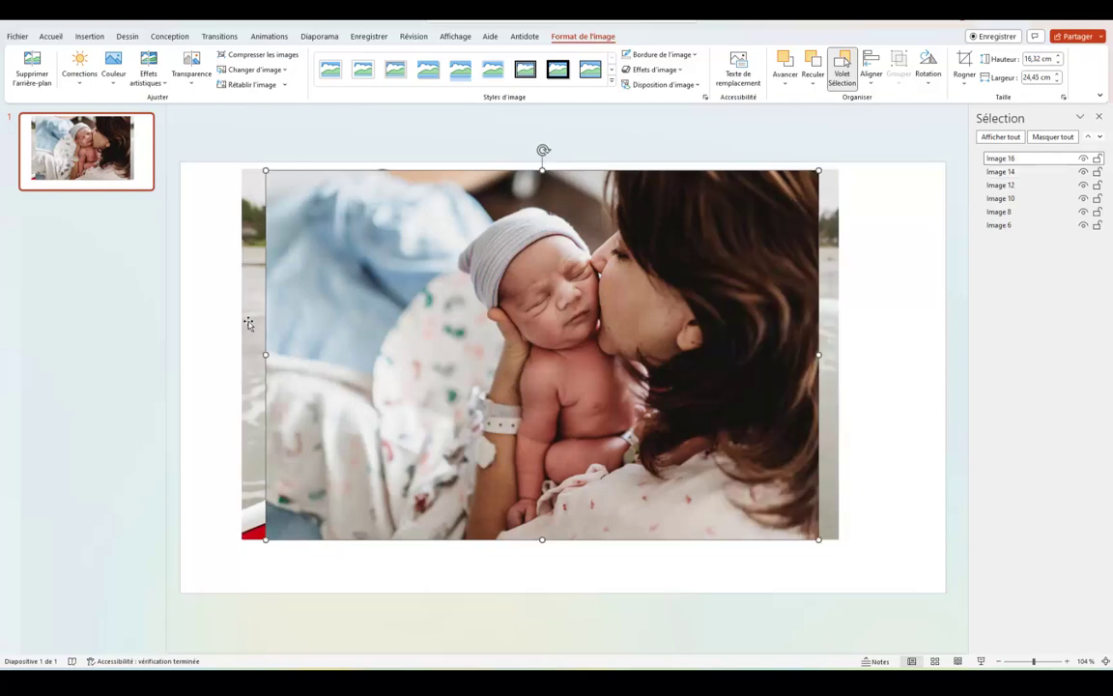
{"action": "left_click", "coordinate": [249, 320]}
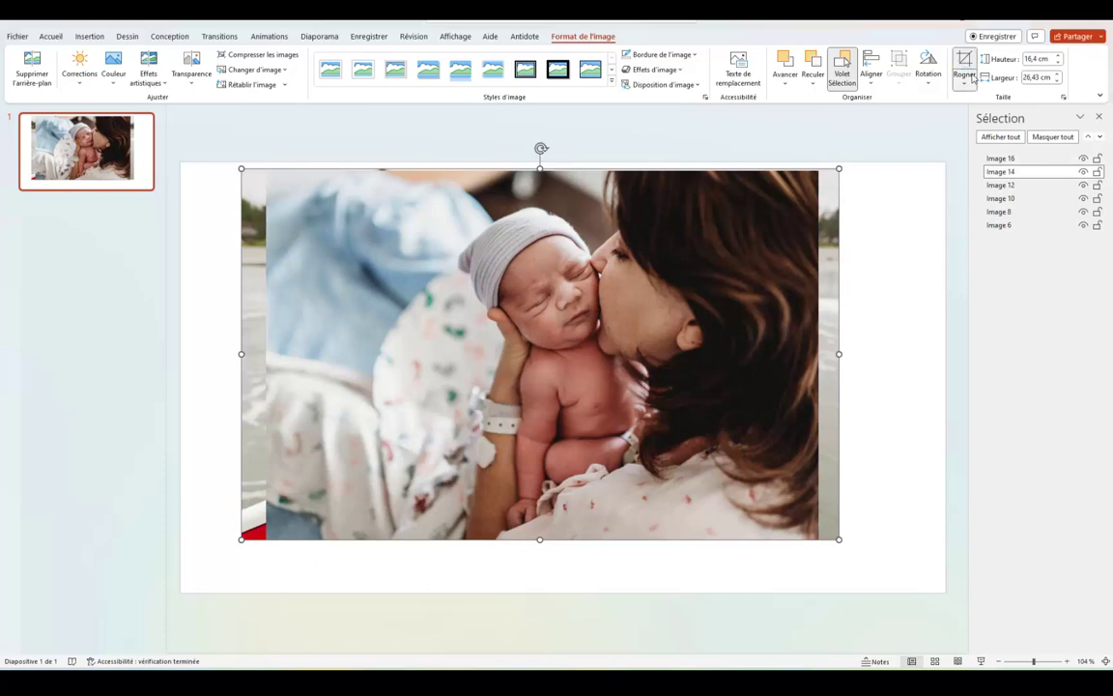
{"action": "left_click", "coordinate": [964, 65]}
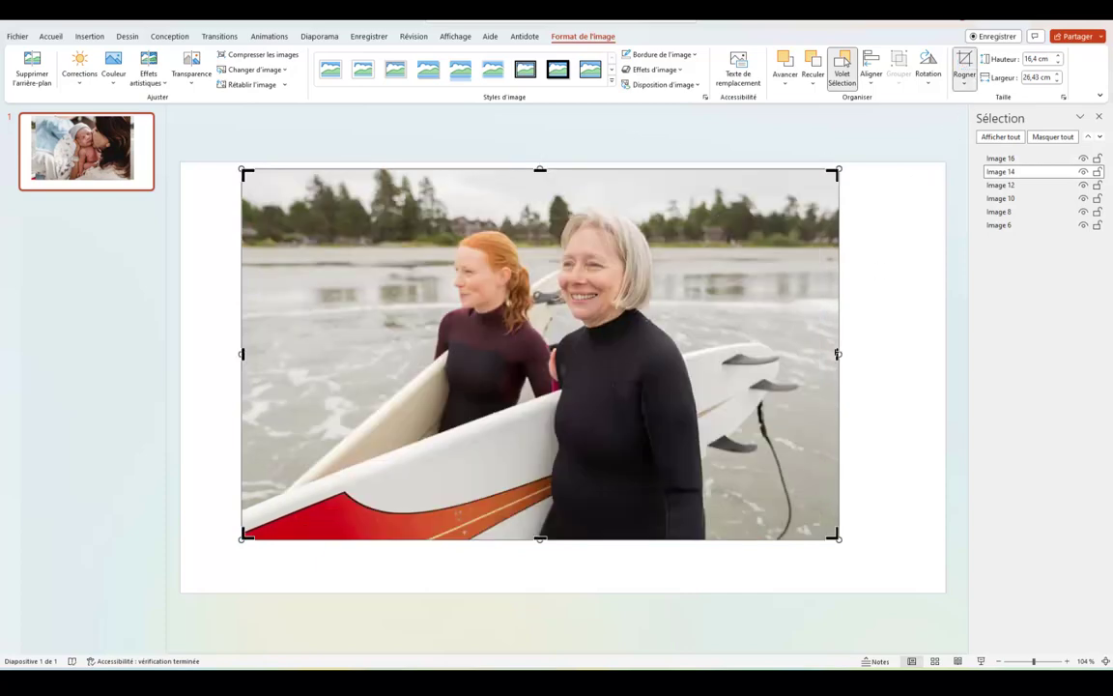
{"action": "mouse_move", "coordinate": [838, 354]}
{"action": "left_mouse_down"}
{"action": "mouse_move", "coordinate": [802, 355]}
{"action": "mouse_move", "coordinate": [817, 354]}
{"action": "left_mouse_up"}
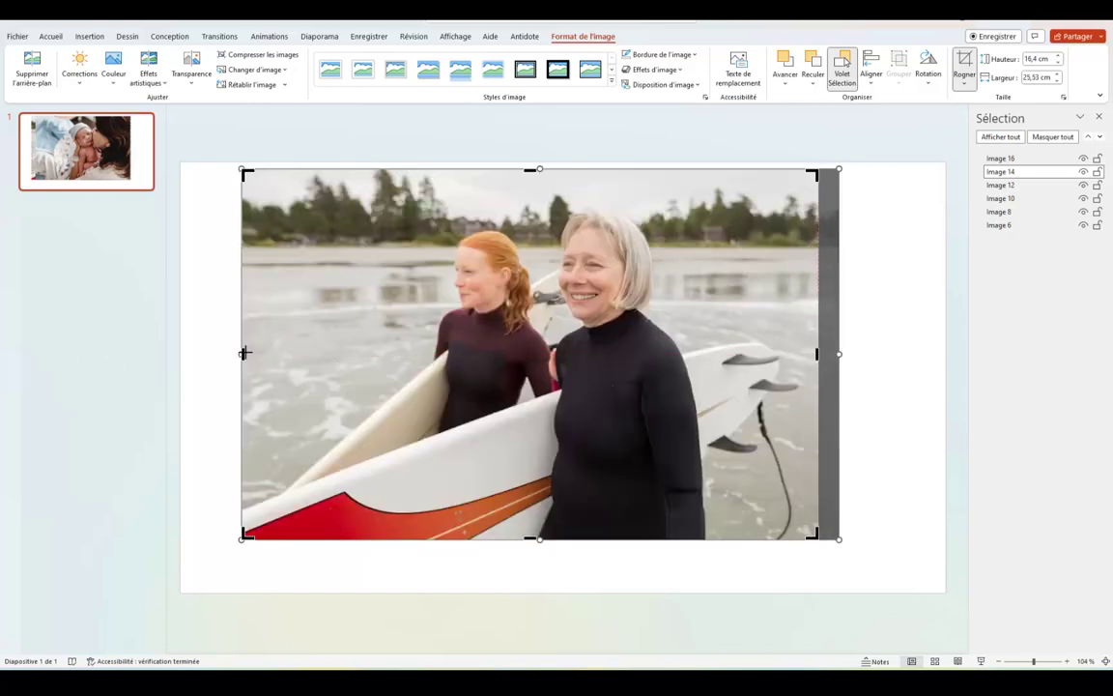
{"action": "left_click_drag", "start_coordinate": [245, 353], "coordinate": [263, 350]}
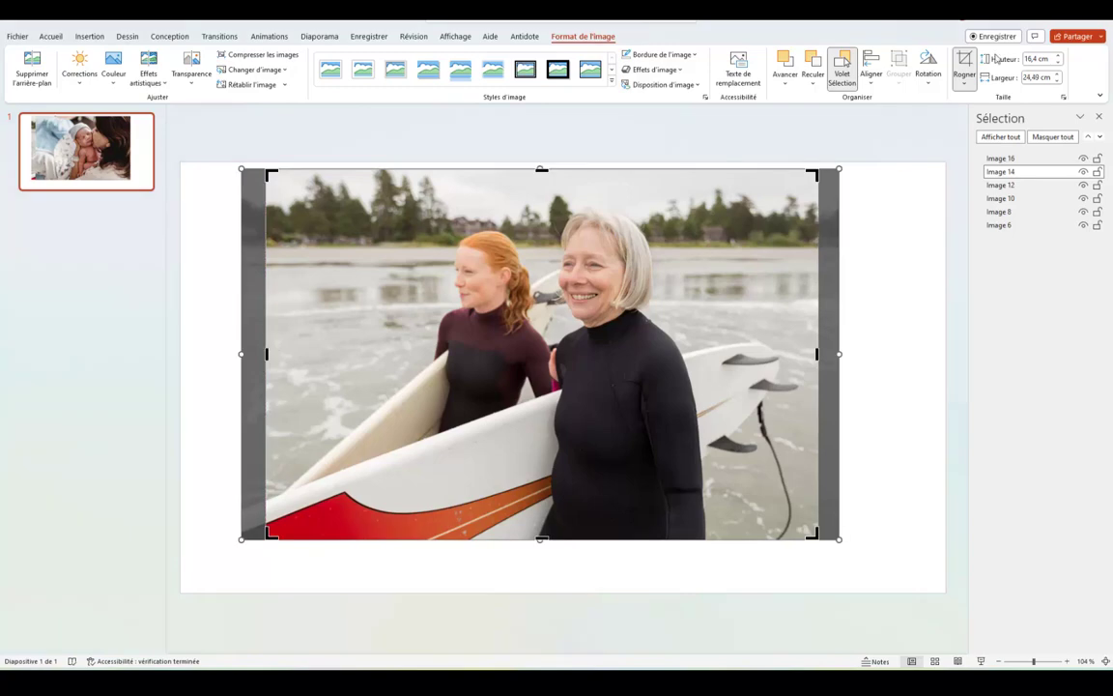
{"action": "key", "text": "Escape"}
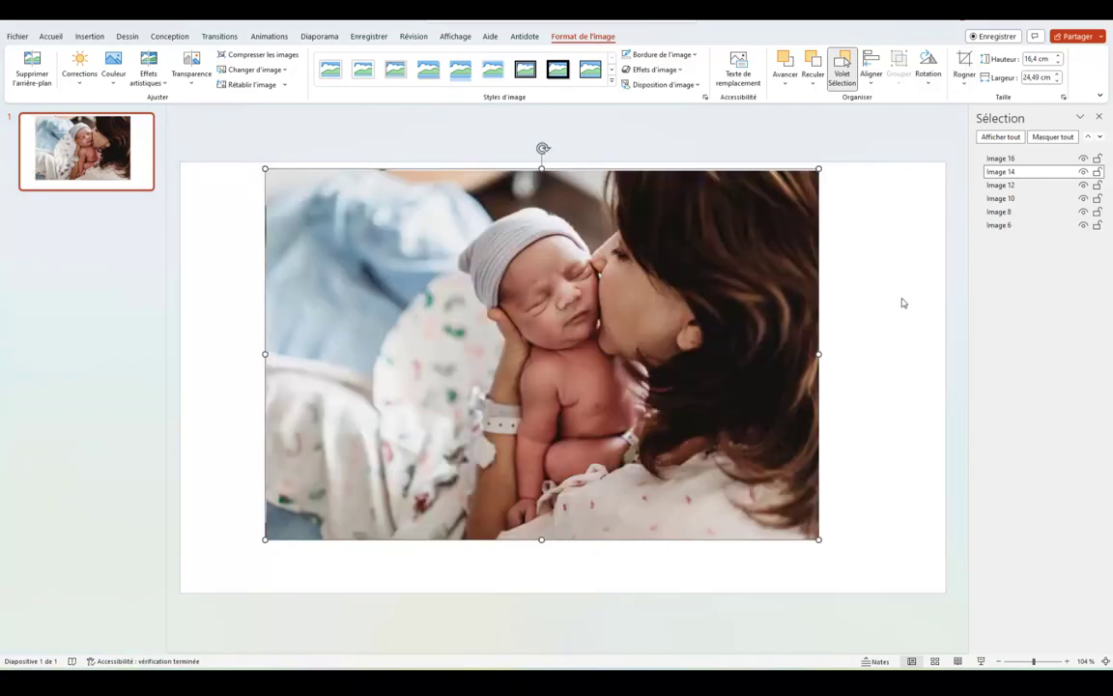
{"action": "left_click", "coordinate": [899, 302]}
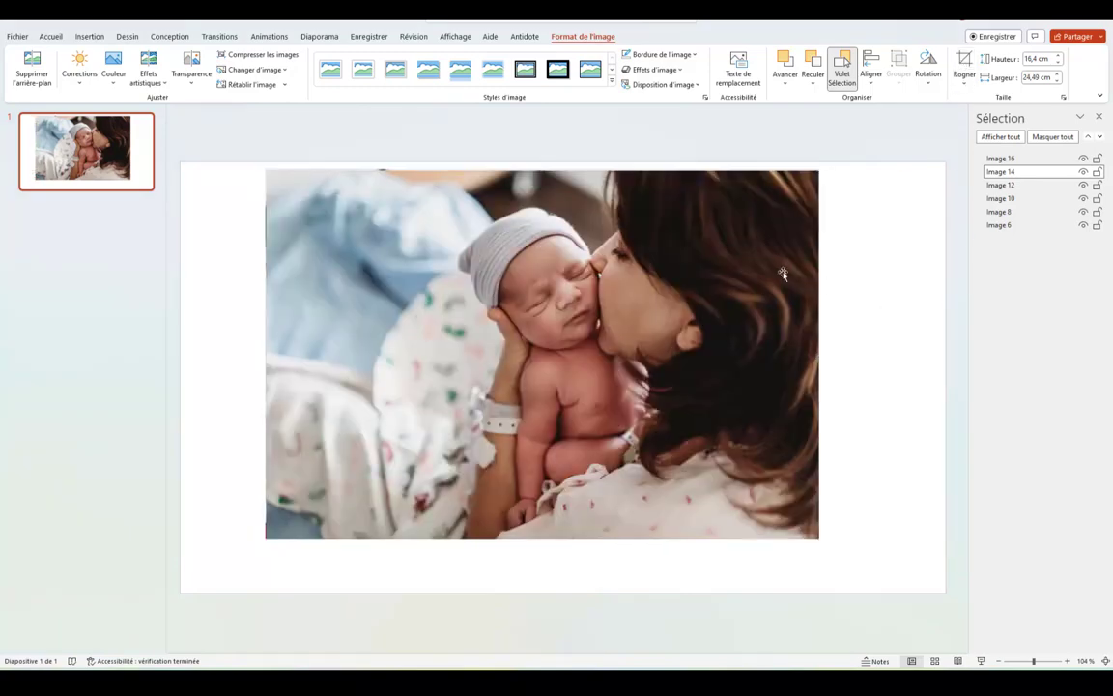
Select Images 16, 14, 12, 10, 8 and 6 together in the Selection pane.
{"action": "left_click", "coordinate": [607, 278]}
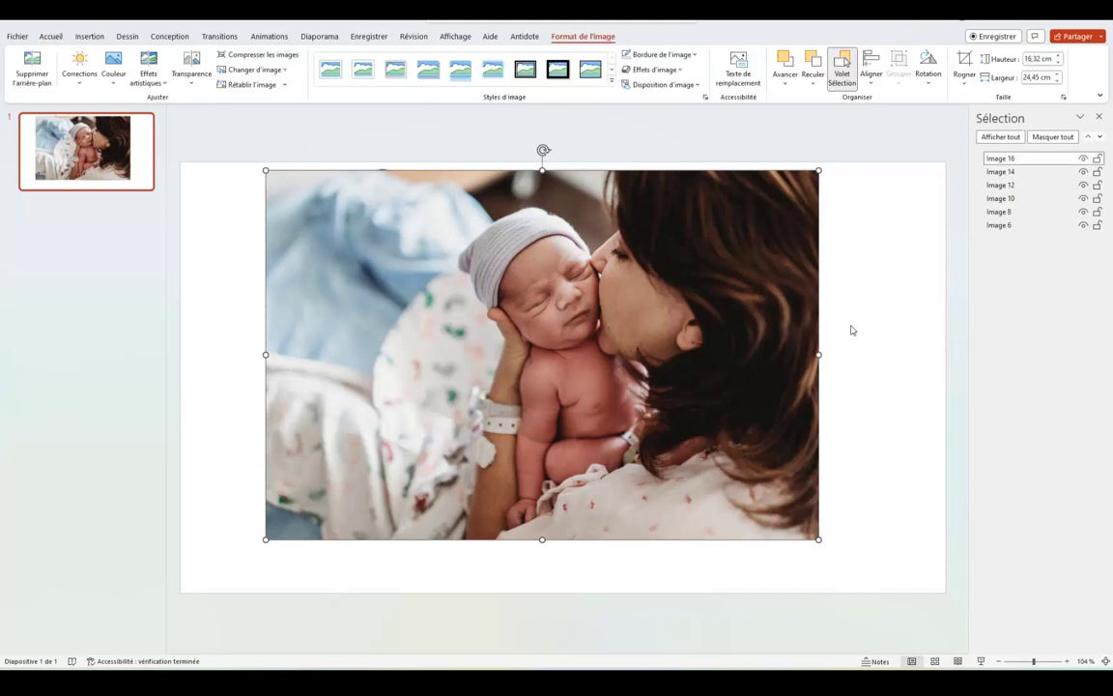
{"action": "left_click", "coordinate": [1005, 171], "text": "ctrl"}
{"action": "left_click", "coordinate": [1005, 185], "text": "ctrl"}
{"action": "left_click", "coordinate": [1005, 198], "text": "ctrl"}
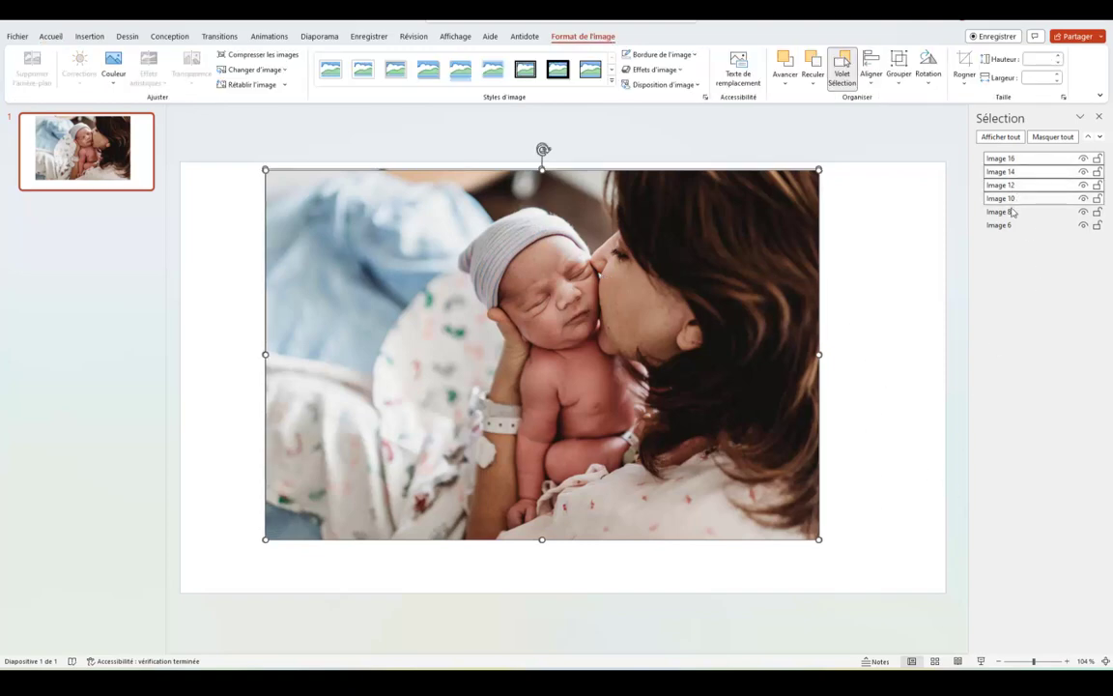
{"action": "left_click", "coordinate": [1005, 212], "text": "ctrl"}
{"action": "left_click", "coordinate": [1010, 225], "text": "ctrl"}
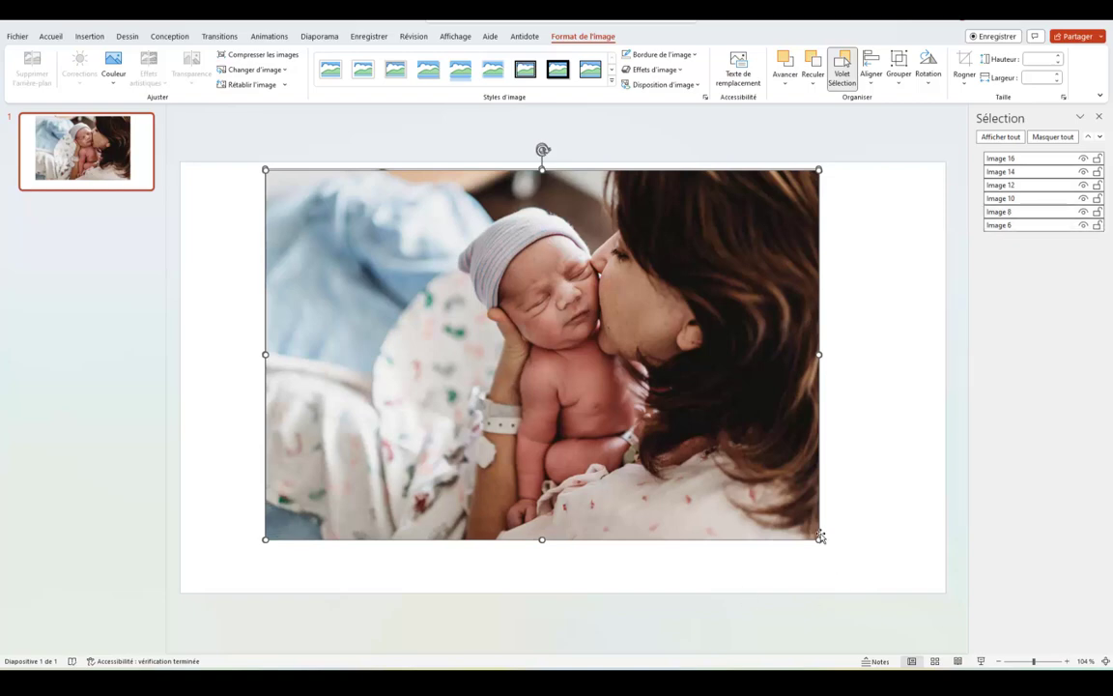
Scale the selected photo stack down together and centre it on the slide.
{"action": "mouse_move", "coordinate": [821, 540]}
{"action": "left_mouse_down"}
{"action": "mouse_move", "coordinate": [729, 493]}
{"action": "mouse_move", "coordinate": [557, 371]}
{"action": "left_mouse_up"}
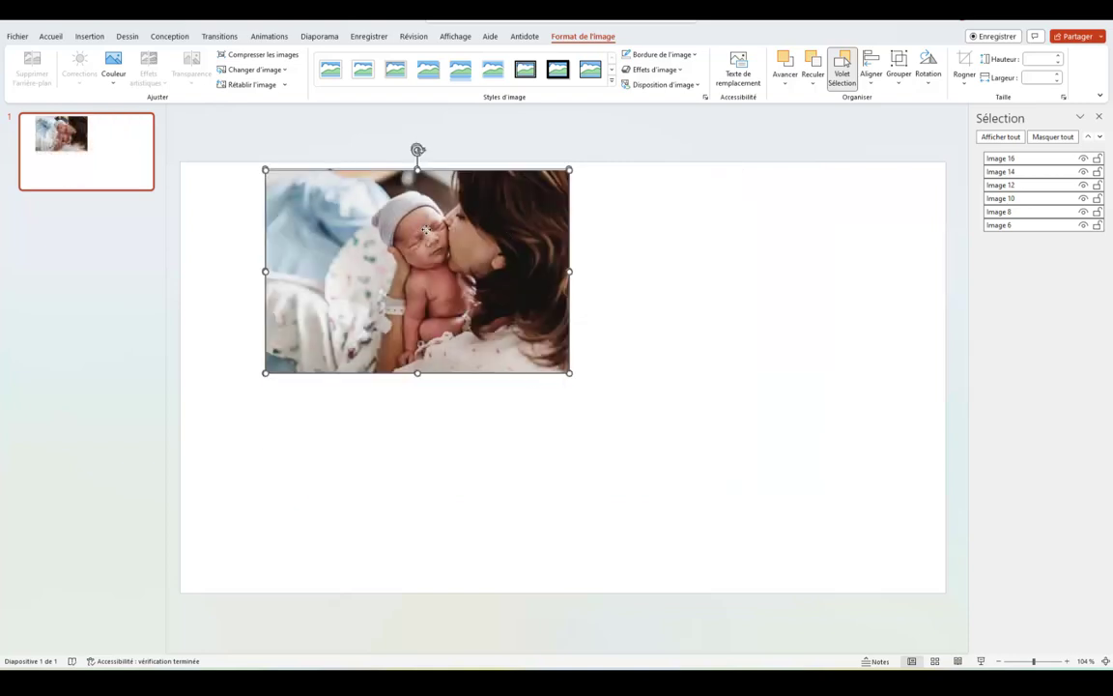
{"action": "mouse_move", "coordinate": [425, 231]}
{"action": "left_mouse_down"}
{"action": "mouse_move", "coordinate": [588, 303]}
{"action": "mouse_move", "coordinate": [596, 324]}
{"action": "left_mouse_up"}
{"action": "left_click", "coordinate": [817, 288]}
{"action": "left_click", "coordinate": [89, 36]}
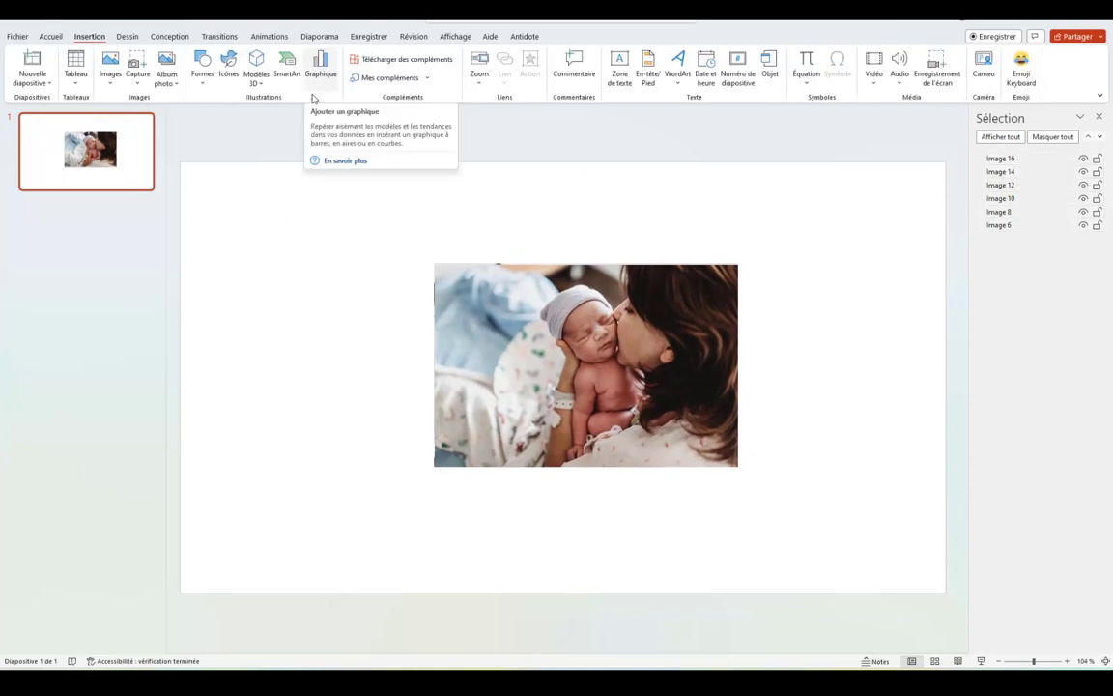
Draw a rectangle of about 10,13 × 14,6 cm around the photo stack.
{"action": "left_click", "coordinate": [202, 74]}
{"action": "left_click", "coordinate": [243, 115]}
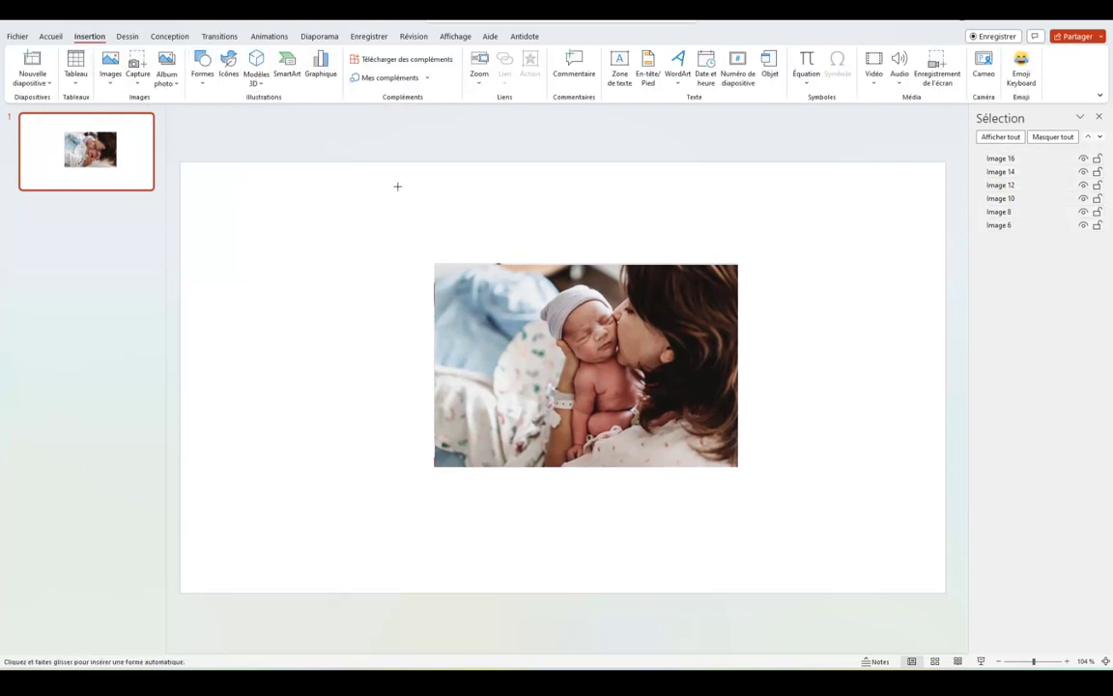
{"action": "mouse_move", "coordinate": [426, 252]}
{"action": "left_mouse_down"}
{"action": "mouse_move", "coordinate": [748, 343]}
{"action": "mouse_move", "coordinate": [751, 479]}
{"action": "left_mouse_up"}
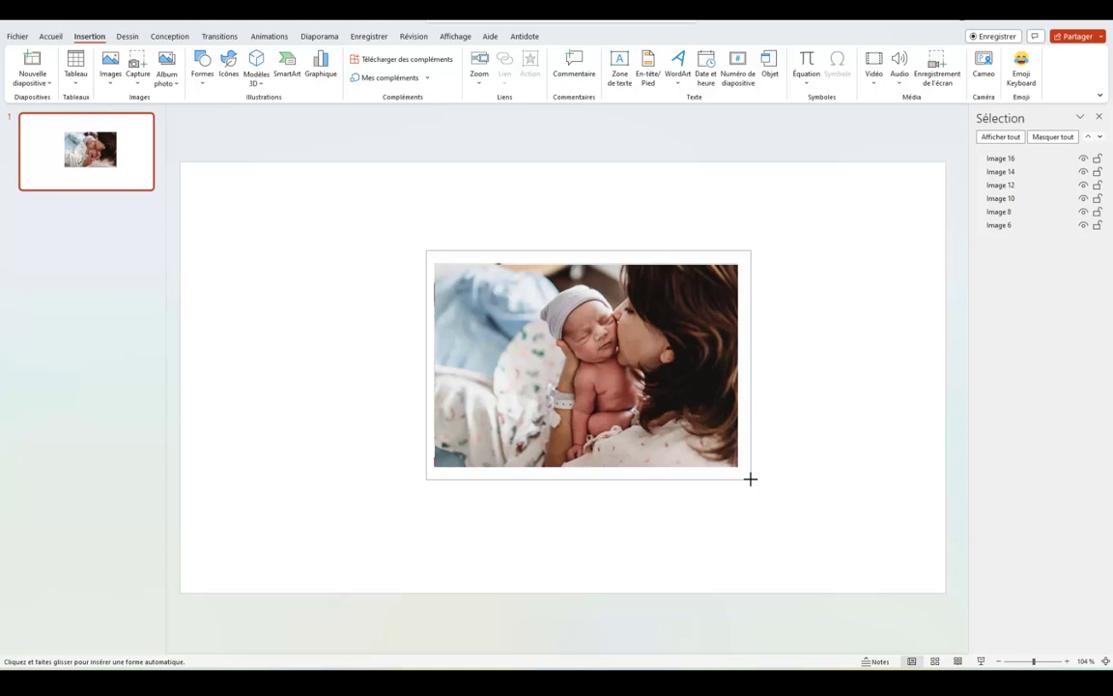
{"action": "left_click_drag", "start_coordinate": [751, 478], "coordinate": [751, 478]}
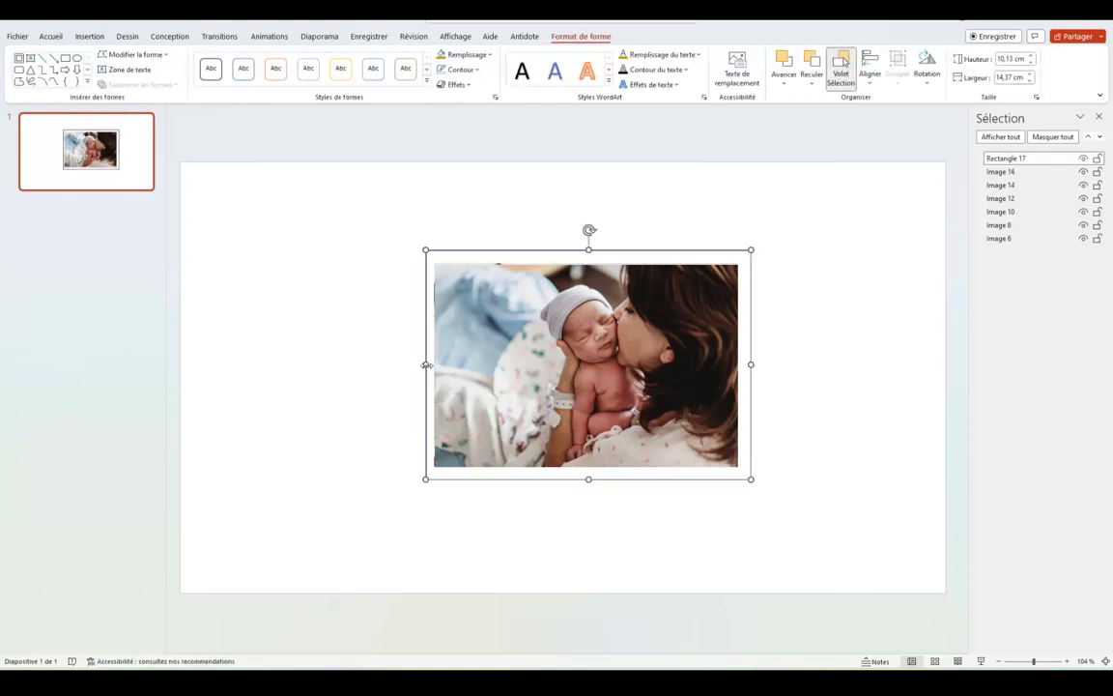
{"action": "left_click_drag", "start_coordinate": [426, 364], "coordinate": [421, 368]}
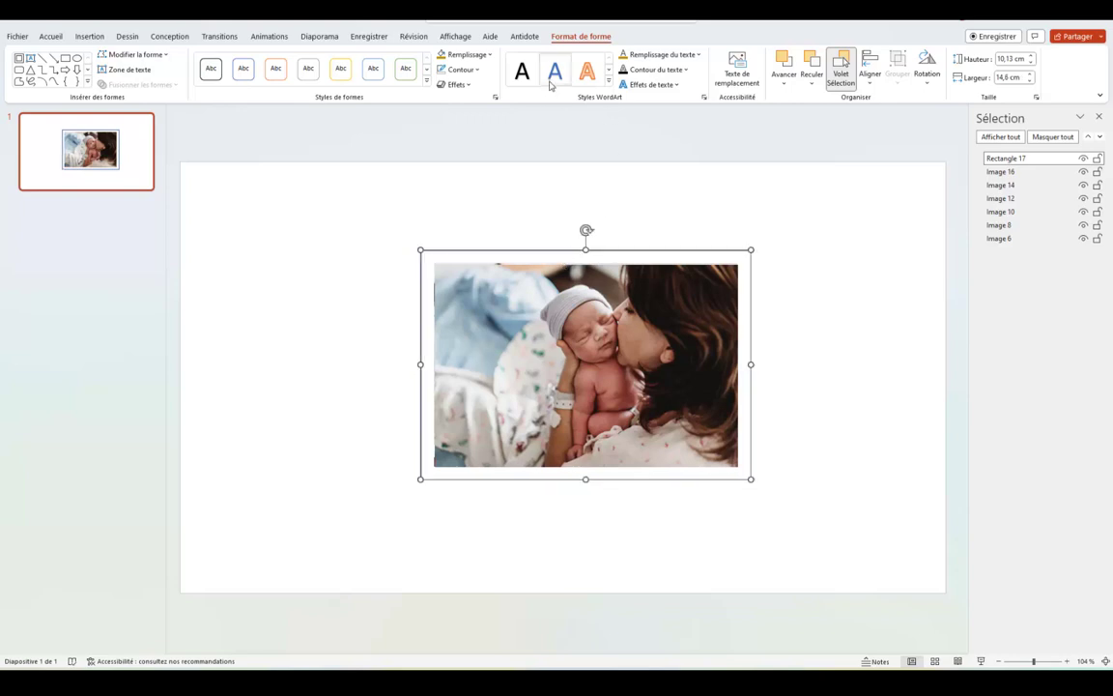
Fill the rectangle with Orange, Accentuation2, plus clair 40 %.
{"action": "left_click", "coordinate": [426, 82]}
{"action": "left_click", "coordinate": [466, 54]}
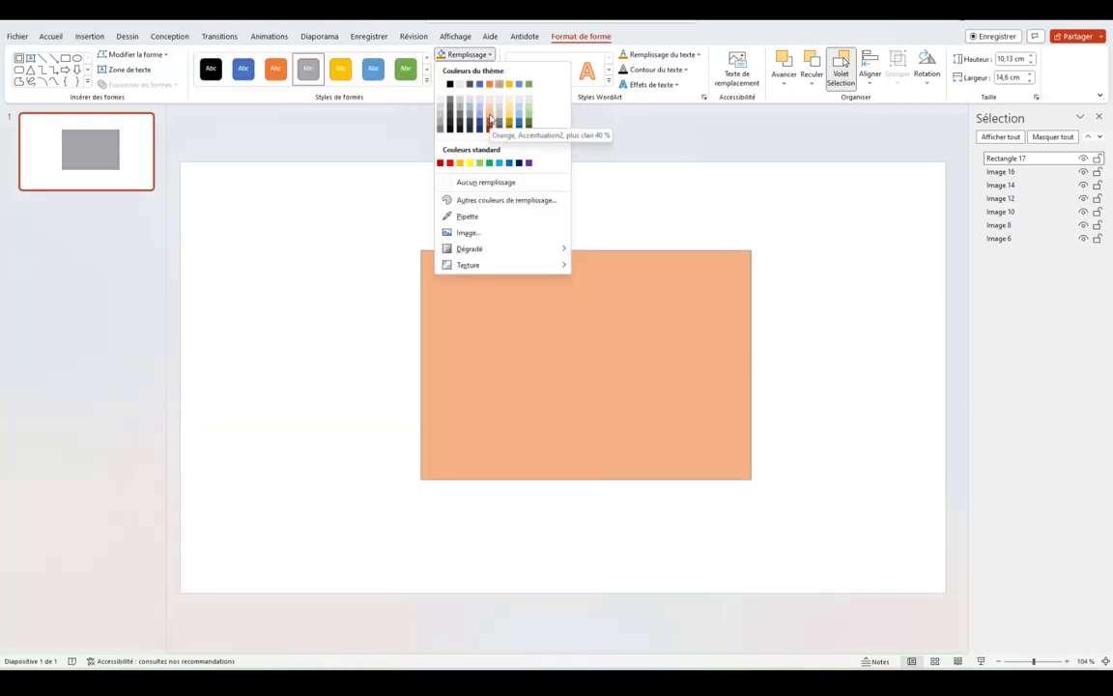
{"action": "left_click", "coordinate": [489, 118]}
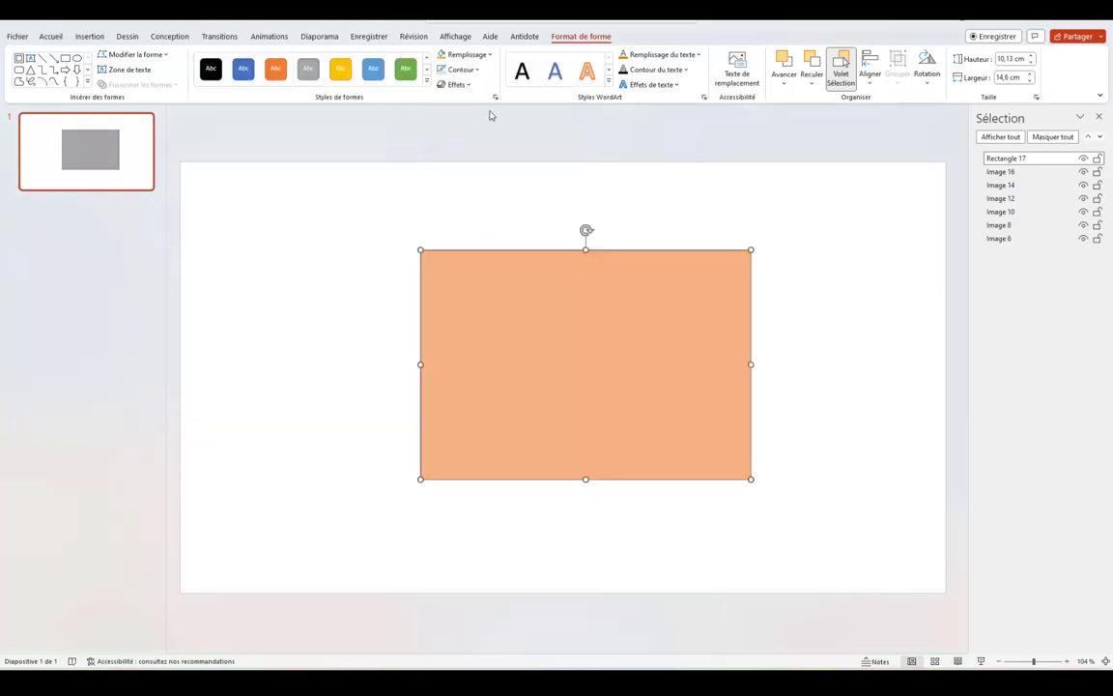
{"action": "left_click", "coordinate": [453, 70]}
Send the orange rectangle to the back so it borders the photo.
{"action": "right_click", "coordinate": [686, 271]}
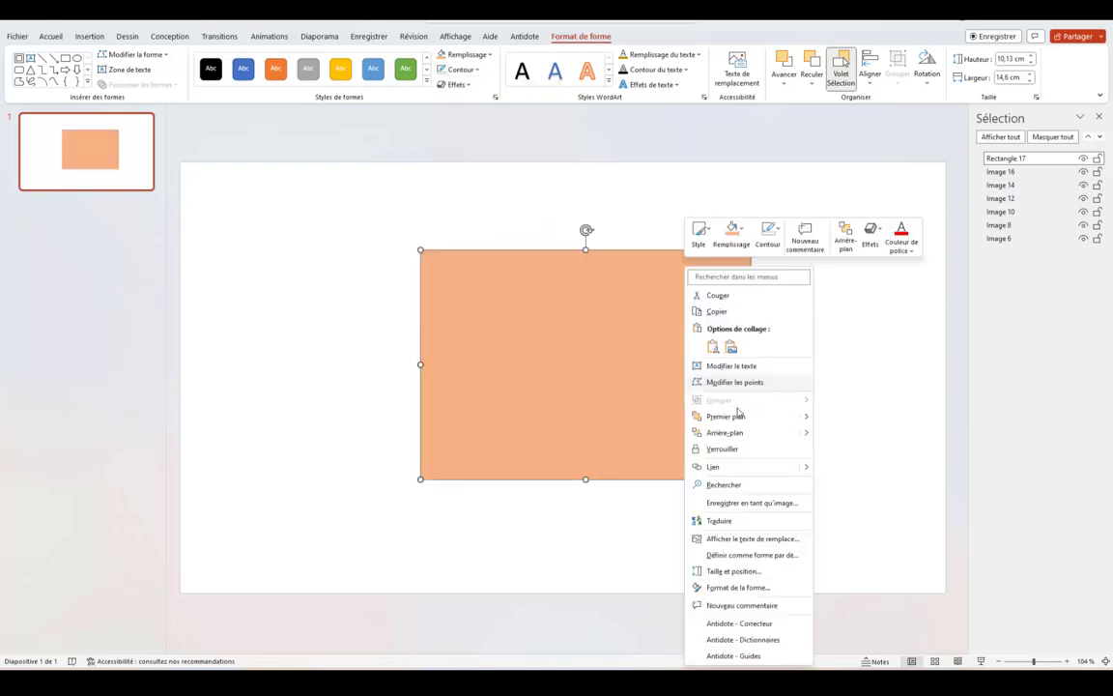
{"action": "mouse_move", "coordinate": [807, 434]}
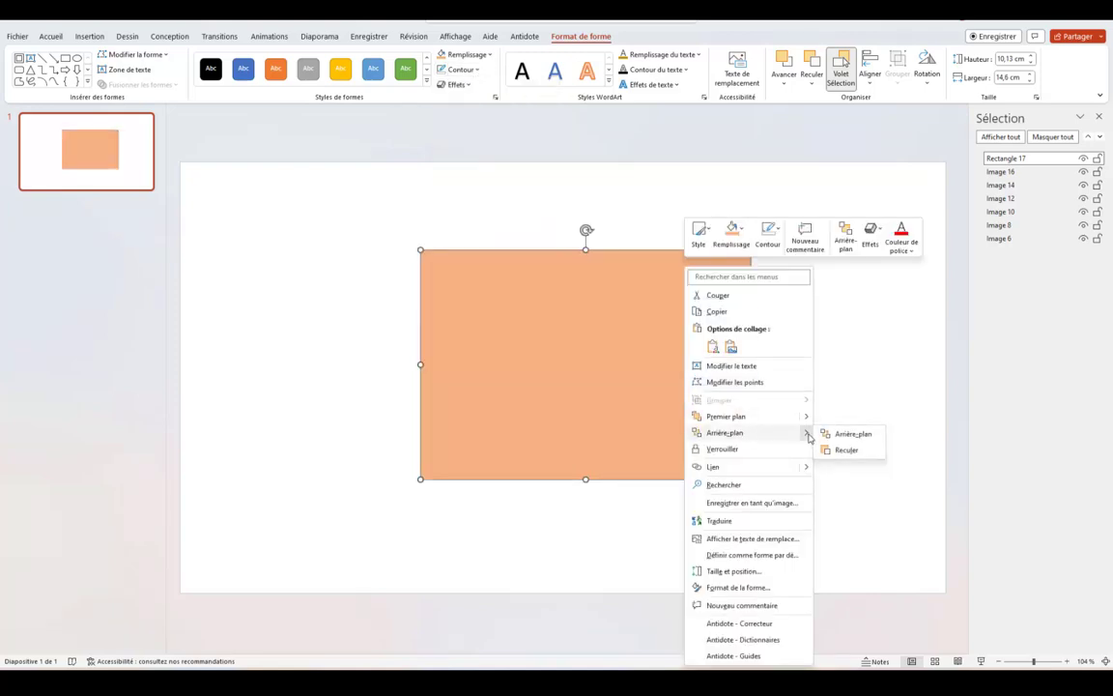
{"action": "left_click", "coordinate": [862, 441]}
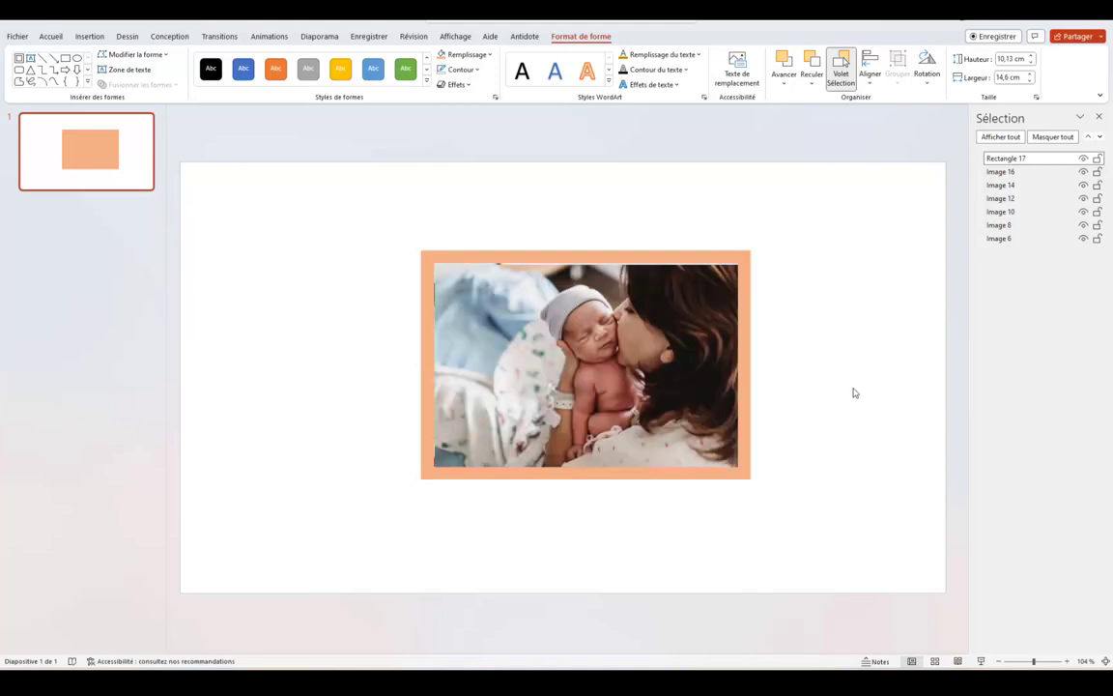
{"action": "left_click", "coordinate": [821, 383]}
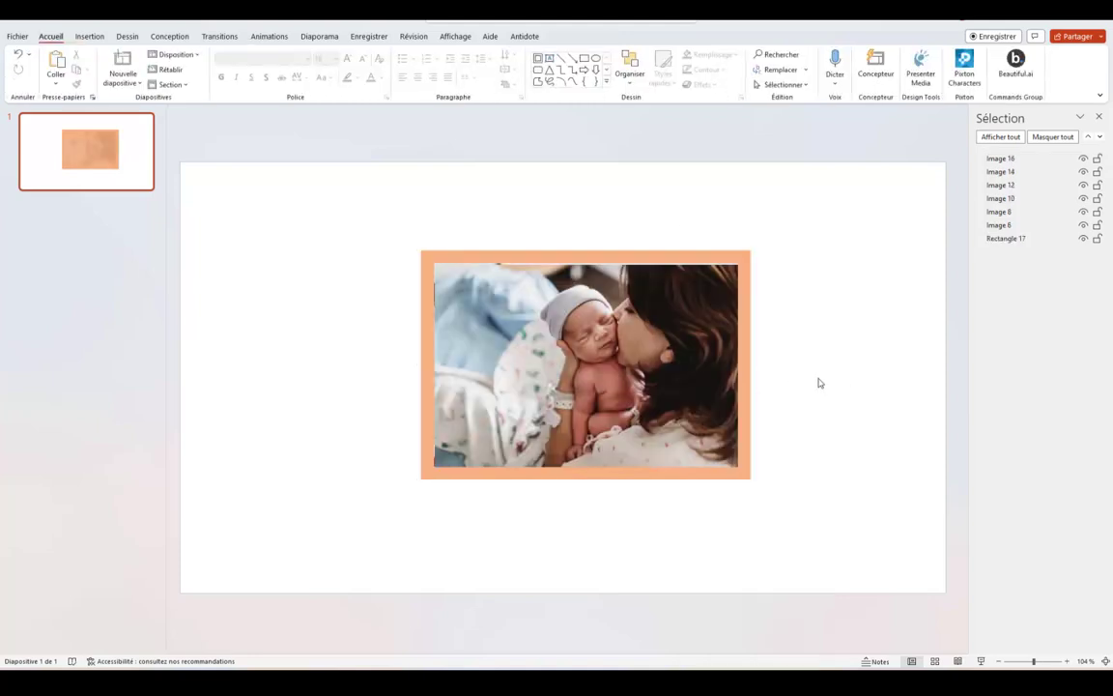
{"action": "left_click", "coordinate": [541, 265]}
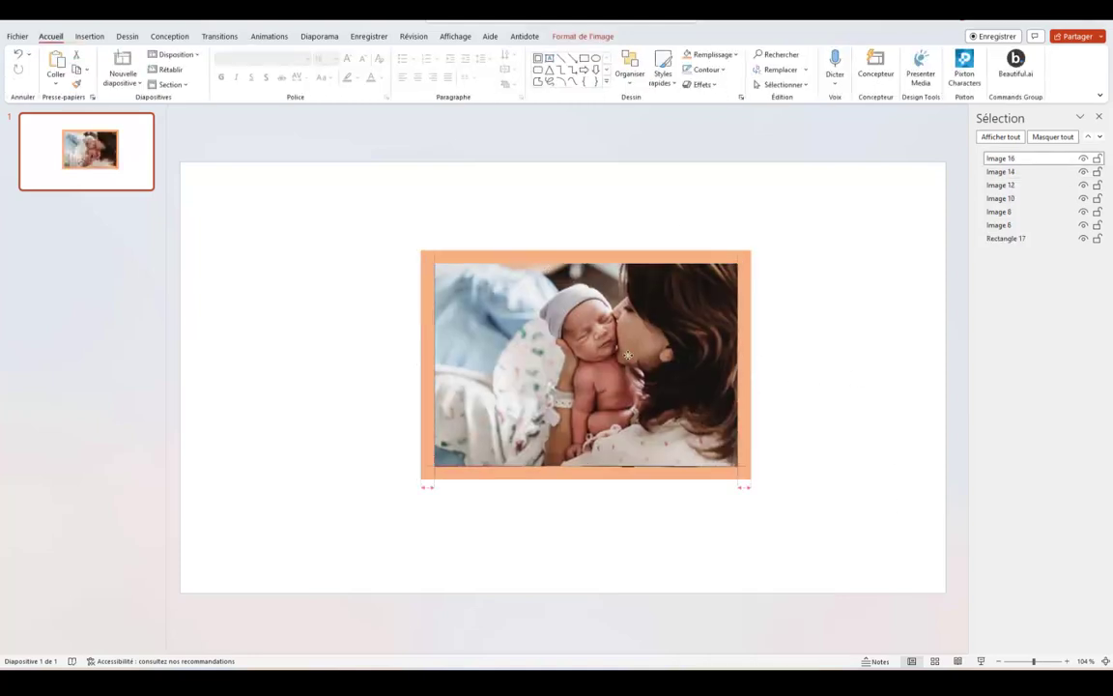
{"action": "left_click", "coordinate": [788, 261]}
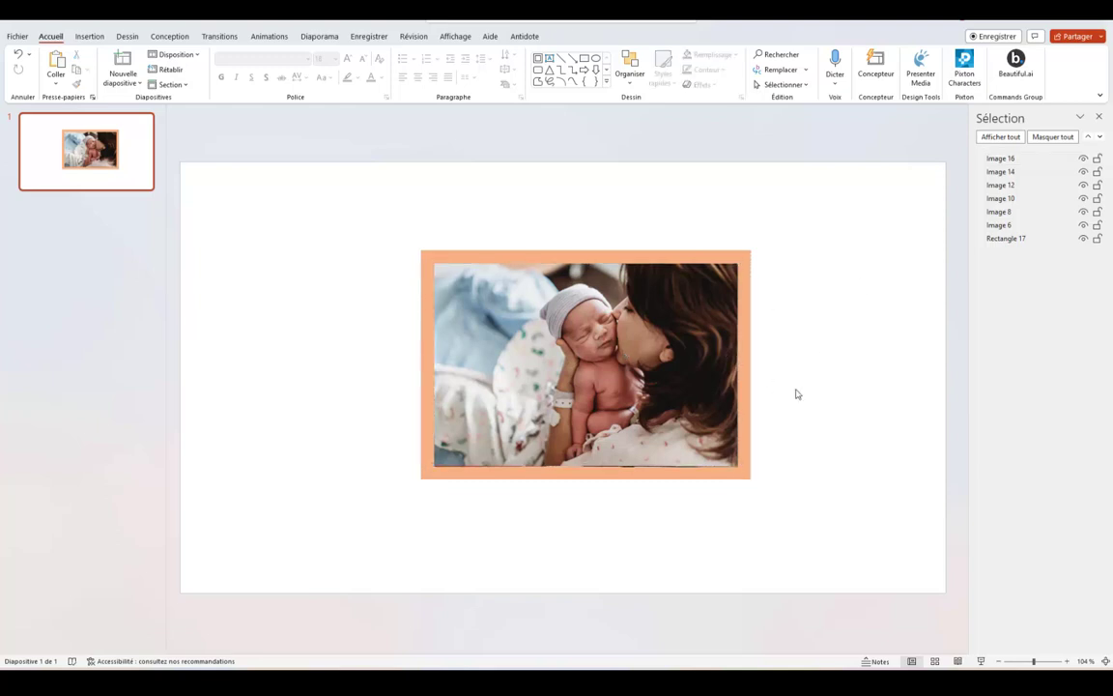
{"action": "left_click", "coordinate": [532, 397]}
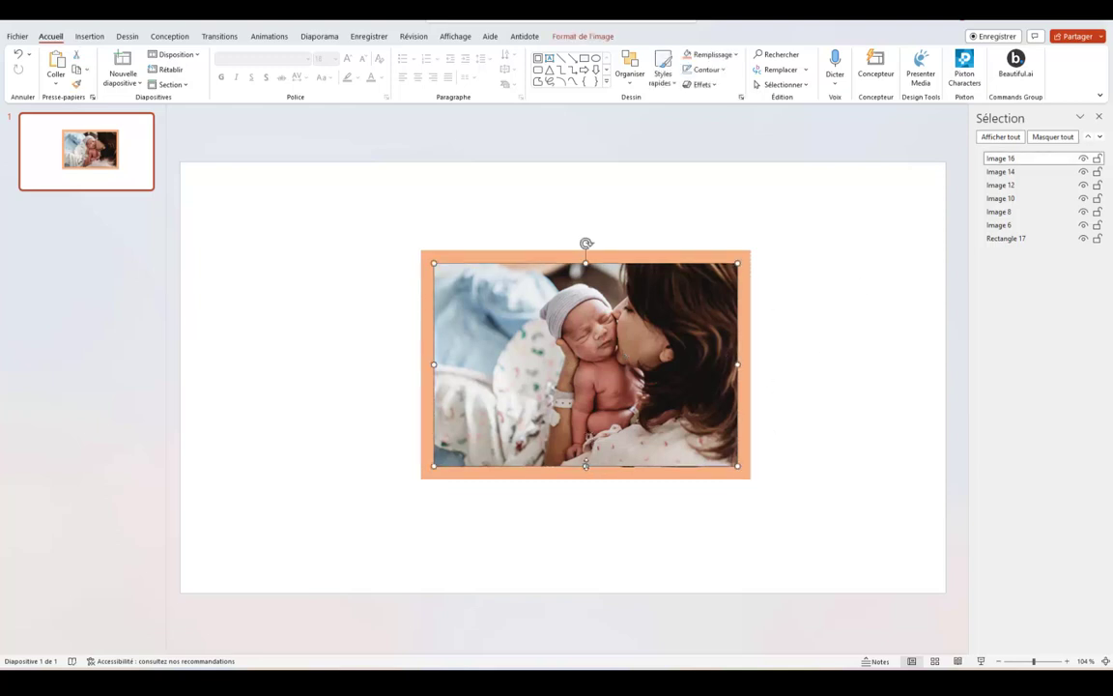
{"action": "left_click", "coordinate": [90, 36]}
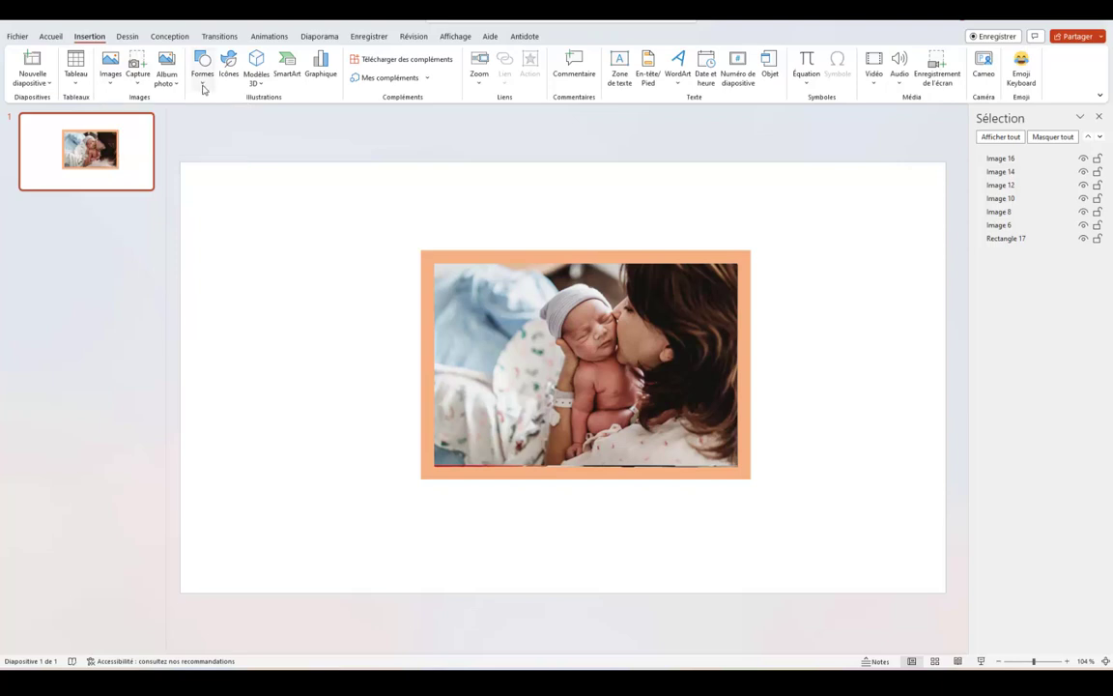
Draw a Cadre frame shape around the bordered photo and apply a solid blue style.
{"action": "left_click", "coordinate": [203, 87]}
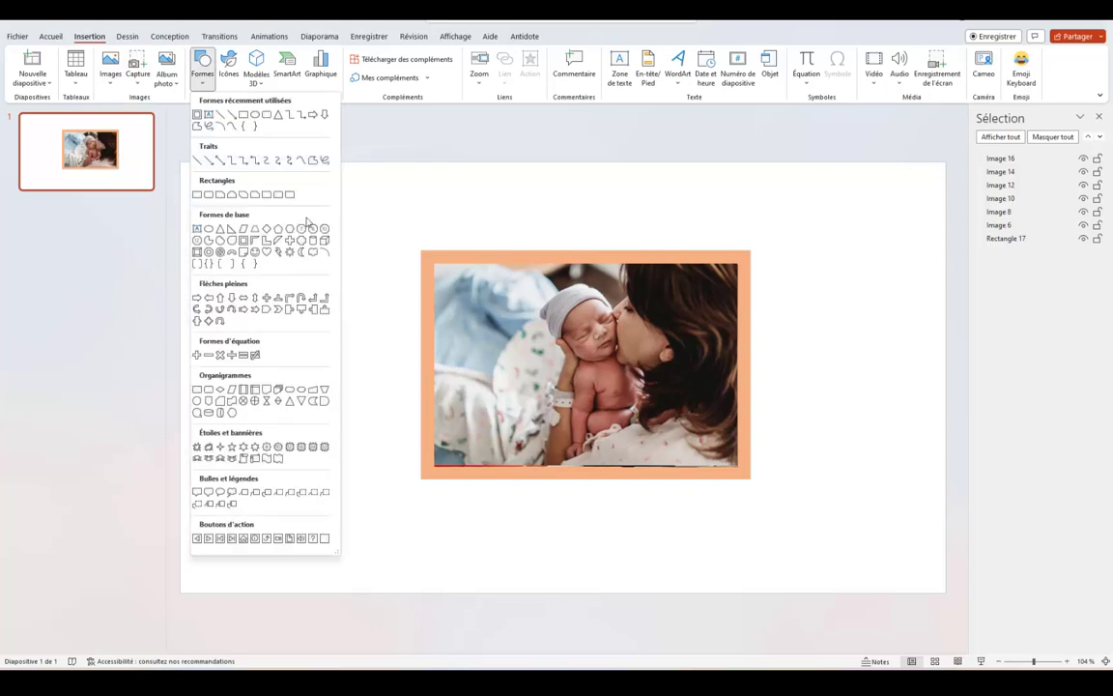
{"action": "left_click", "coordinate": [243, 240]}
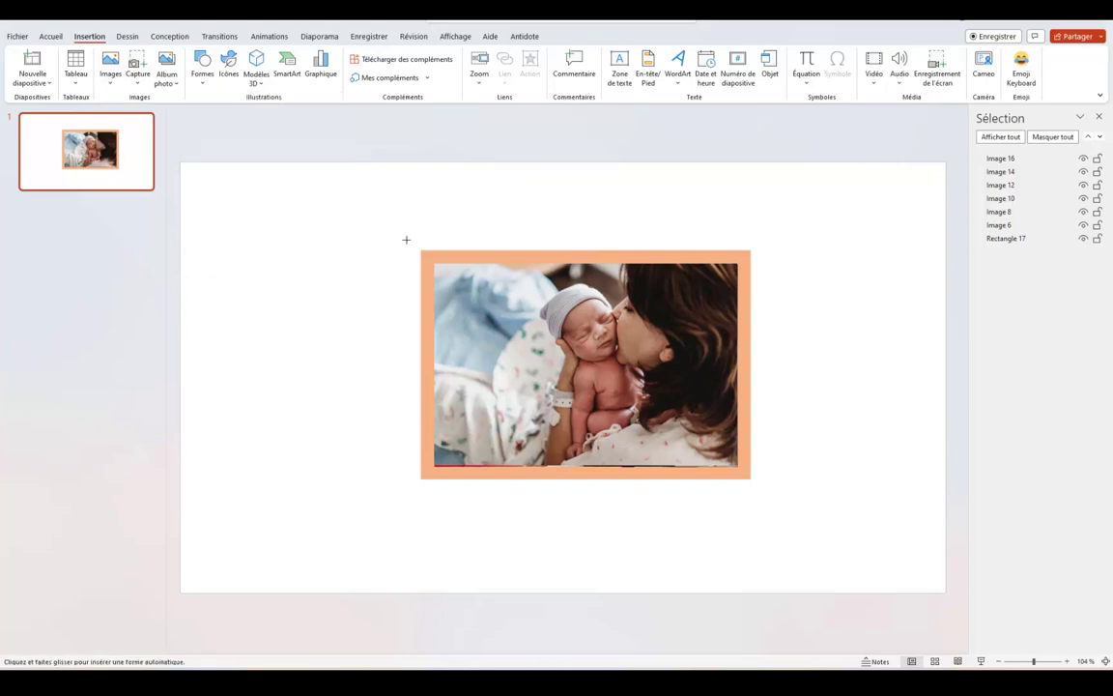
{"action": "left_click_drag", "start_coordinate": [401, 228], "coordinate": [766, 491]}
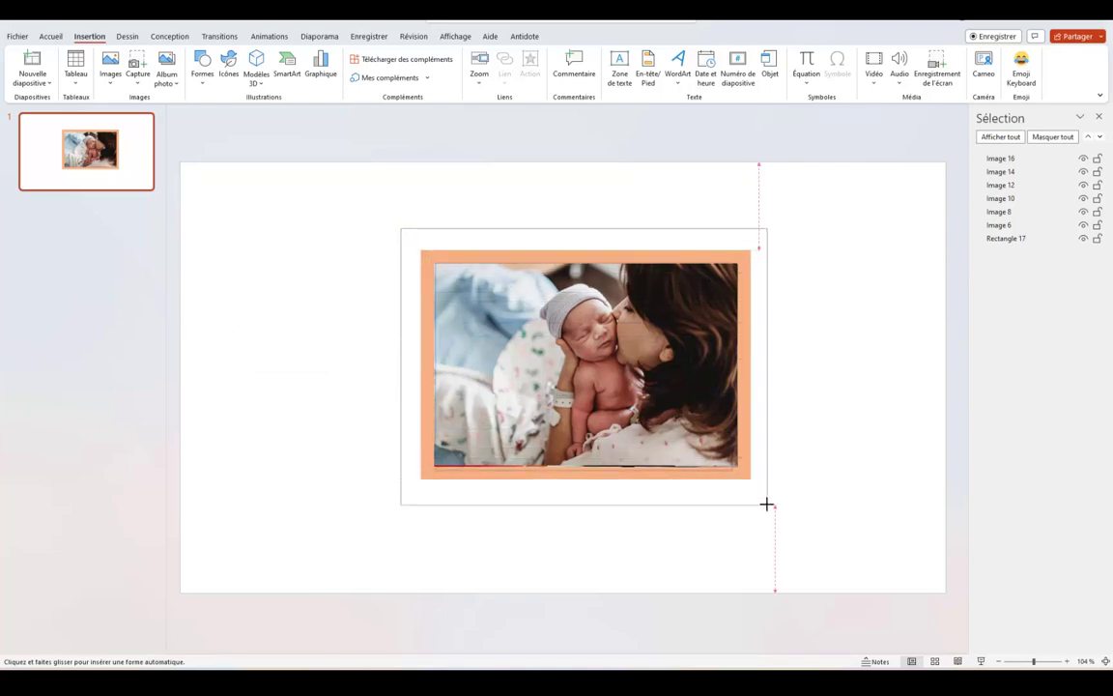
{"action": "left_click_drag", "start_coordinate": [766, 504], "coordinate": [783, 506]}
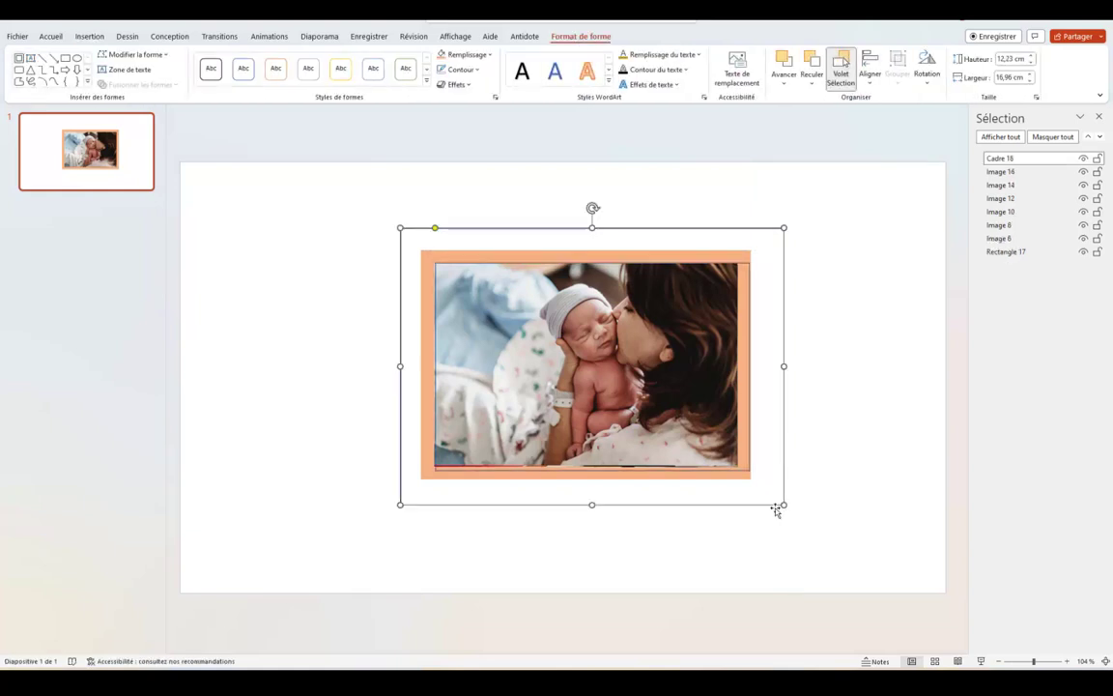
{"action": "left_click_drag", "start_coordinate": [708, 498], "coordinate": [701, 497]}
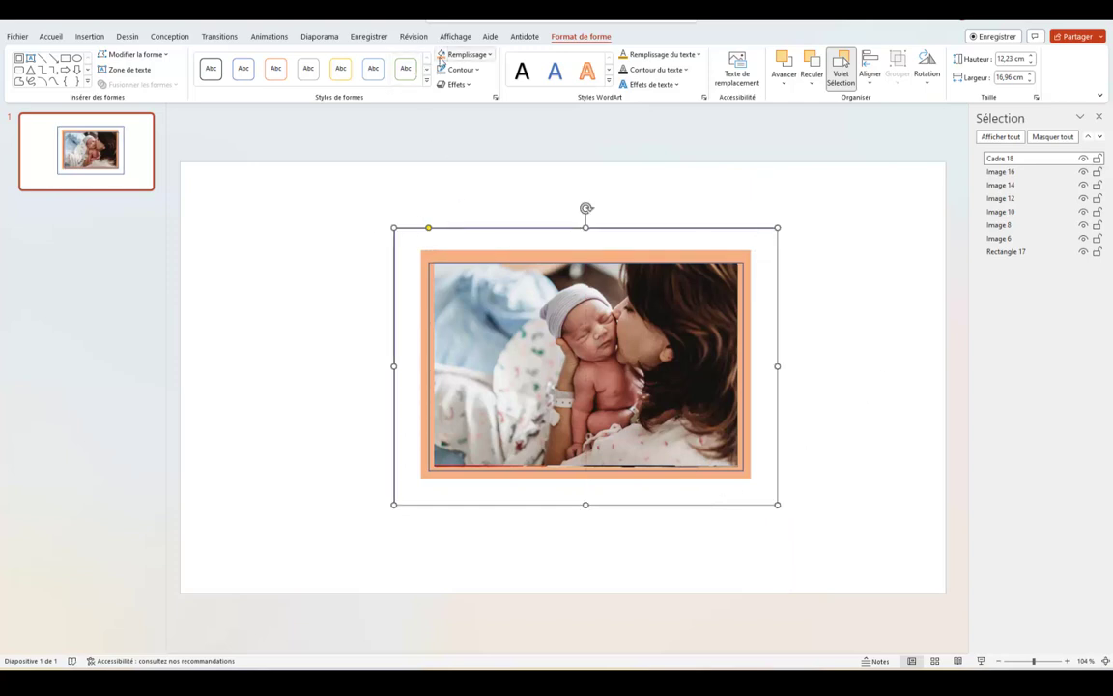
{"action": "left_click", "coordinate": [426, 85]}
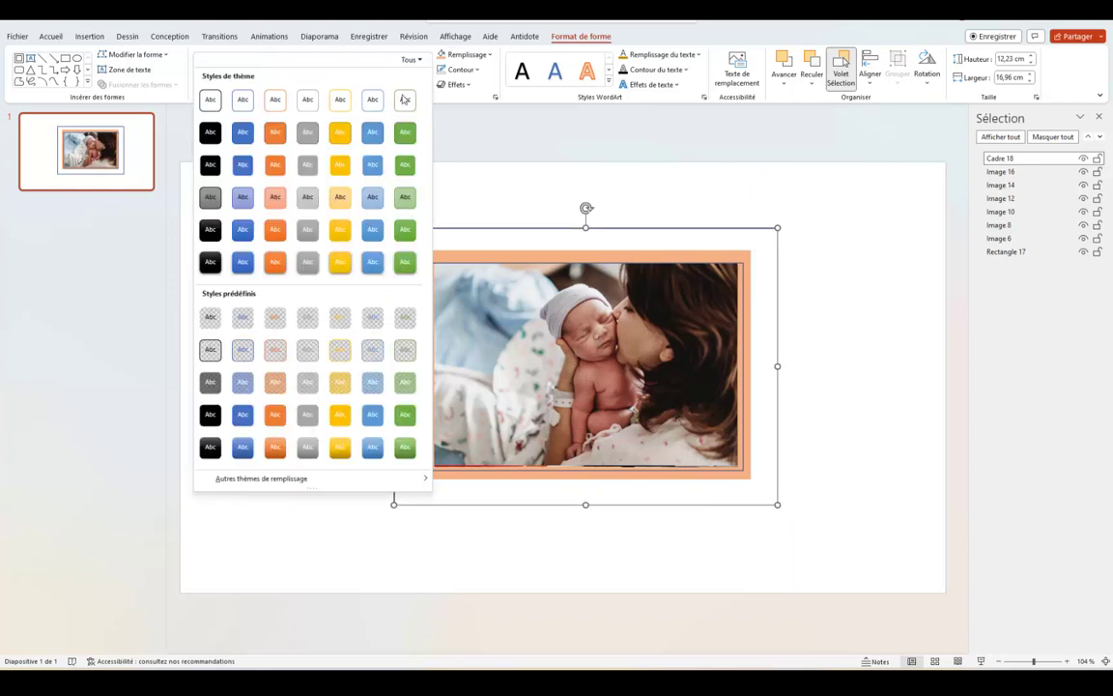
{"action": "left_click", "coordinate": [244, 133]}
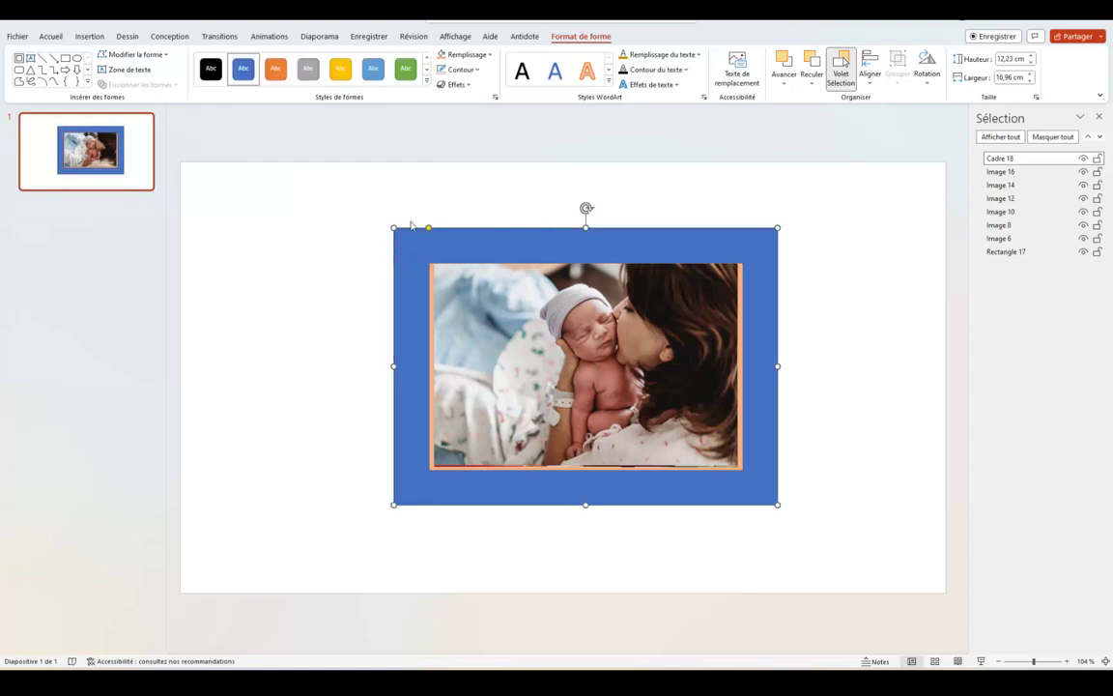
Thin the frame's border and trim its edges to 11,98 × 16,5 cm.
{"action": "left_click_drag", "start_coordinate": [428, 229], "coordinate": [418, 230]}
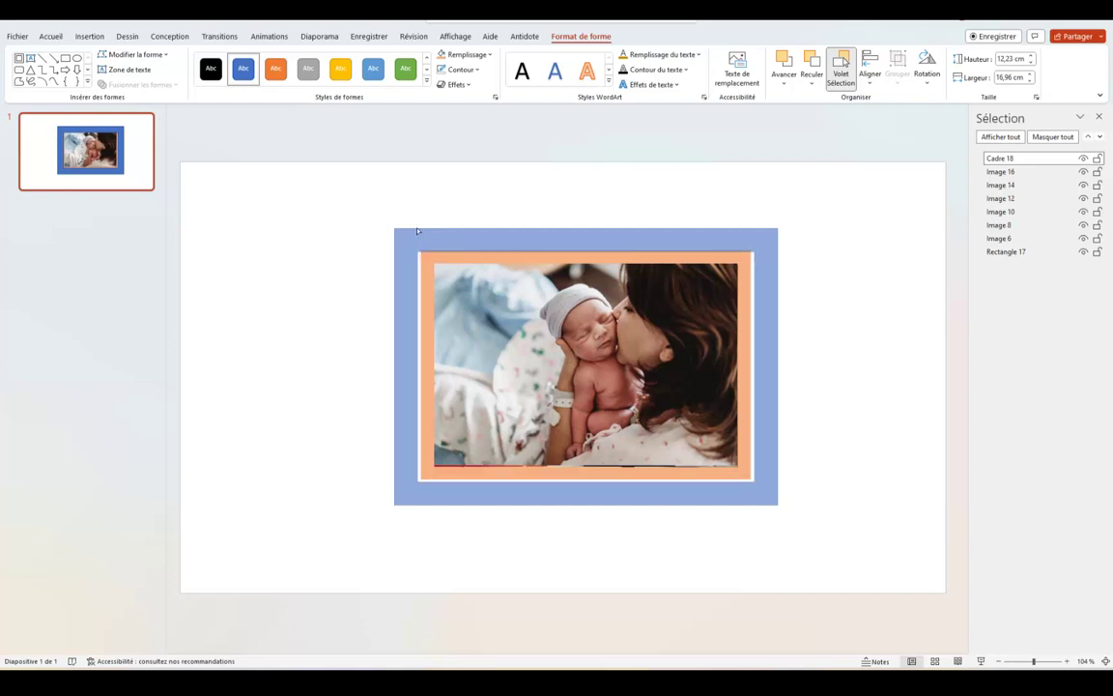
{"action": "left_click_drag", "start_coordinate": [418, 230], "coordinate": [417, 230]}
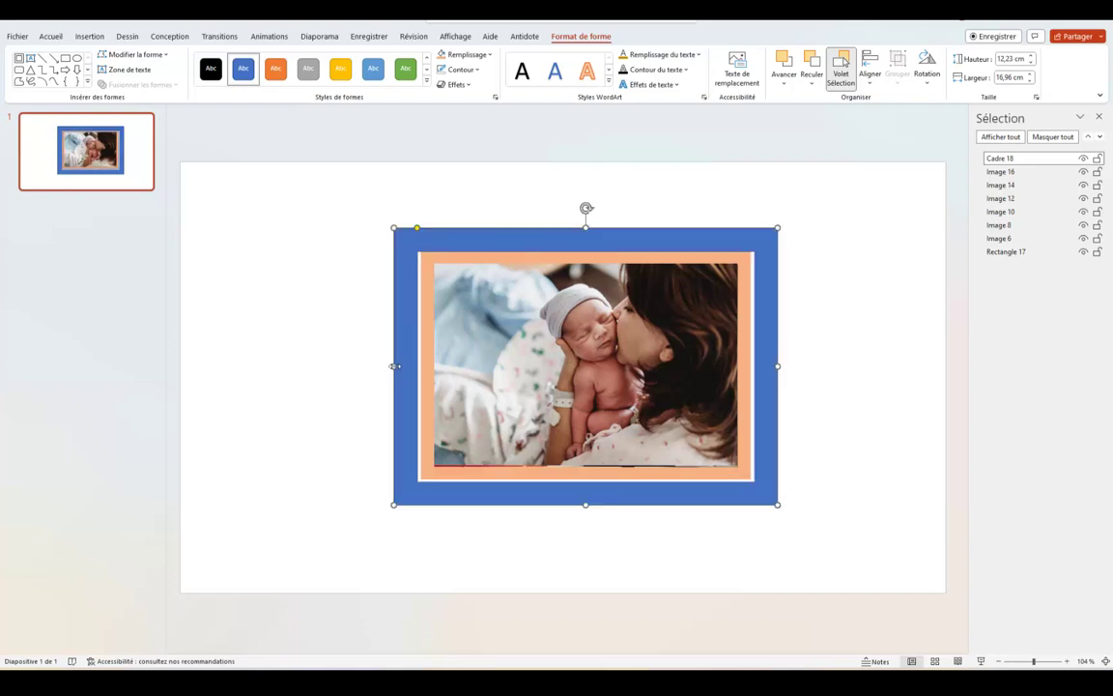
{"action": "left_click_drag", "start_coordinate": [394, 366], "coordinate": [397, 363]}
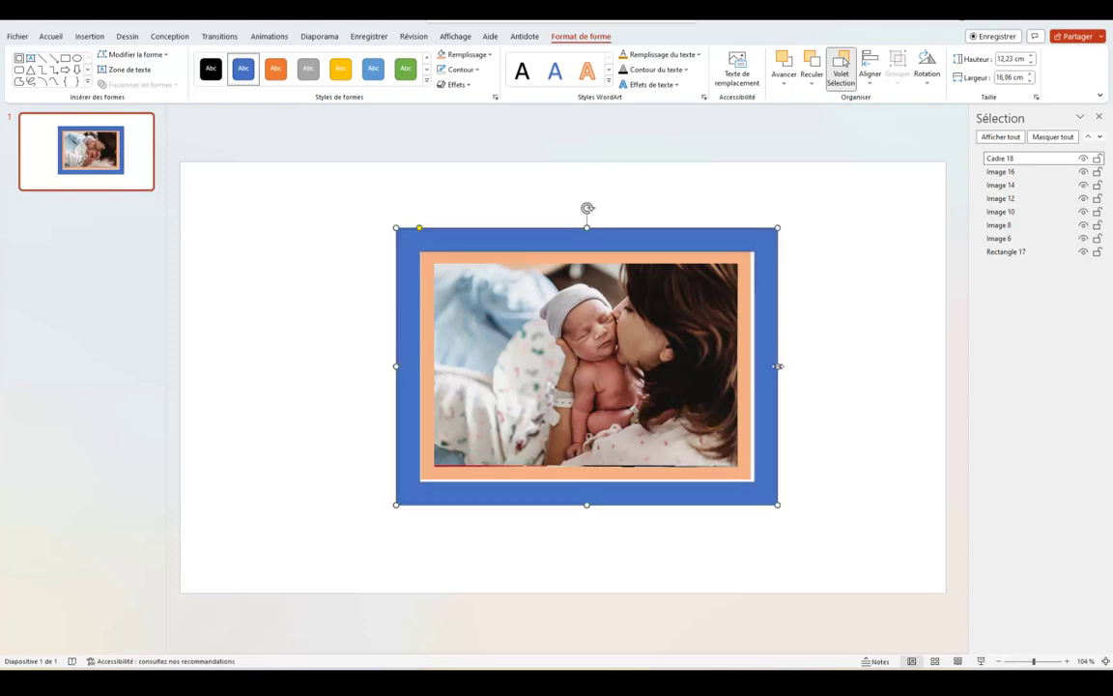
{"action": "left_click_drag", "start_coordinate": [778, 365], "coordinate": [773, 367]}
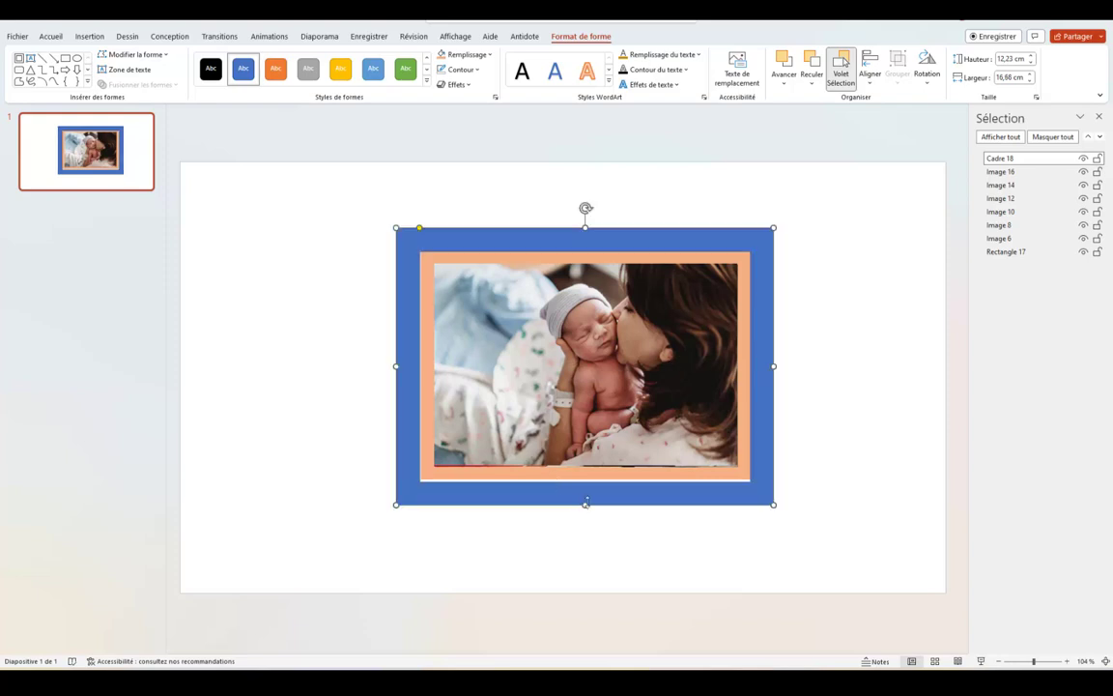
{"action": "left_click_drag", "start_coordinate": [586, 503], "coordinate": [587, 499]}
{"action": "left_click", "coordinate": [608, 538]}
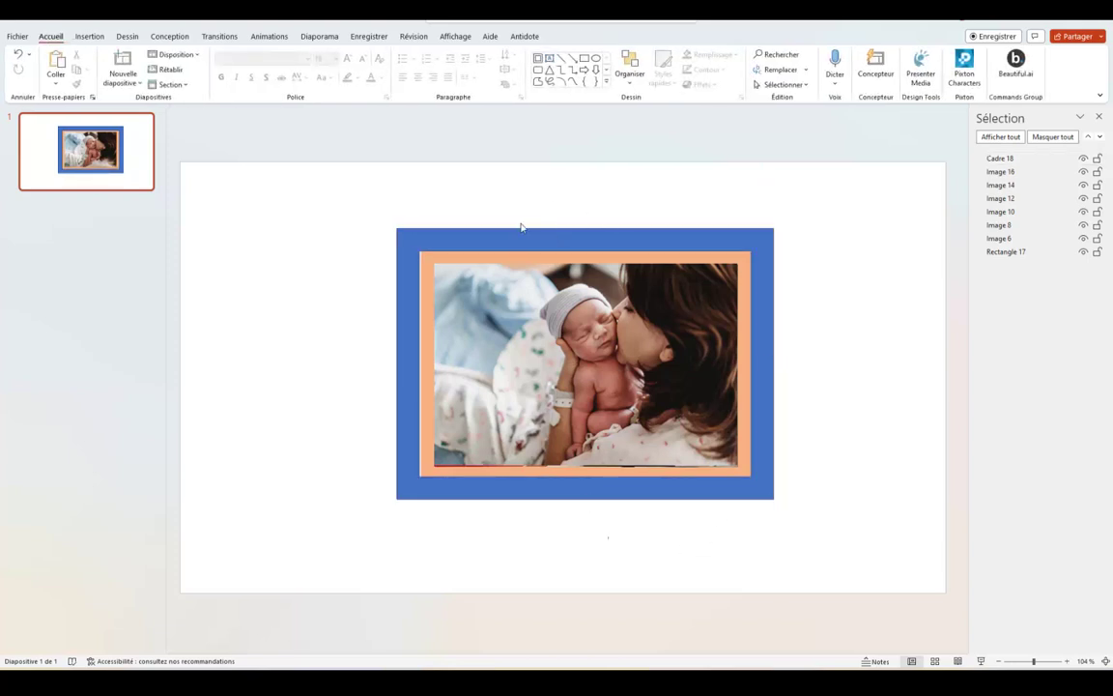
{"action": "left_click", "coordinate": [402, 356]}
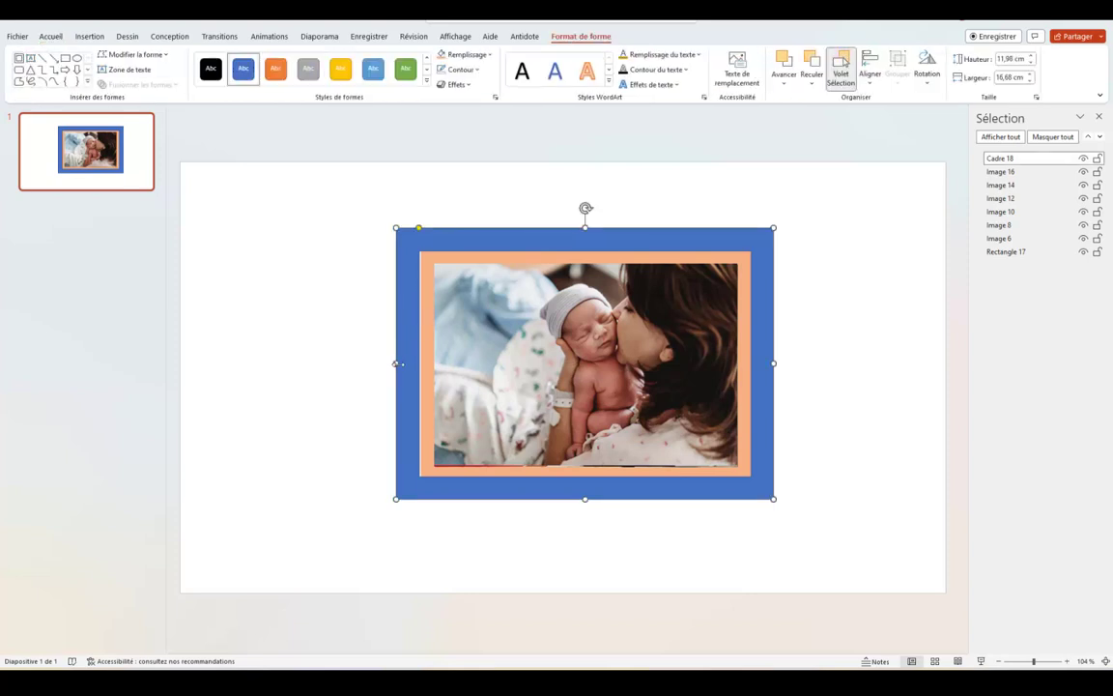
{"action": "left_click_drag", "start_coordinate": [396, 364], "coordinate": [402, 361]}
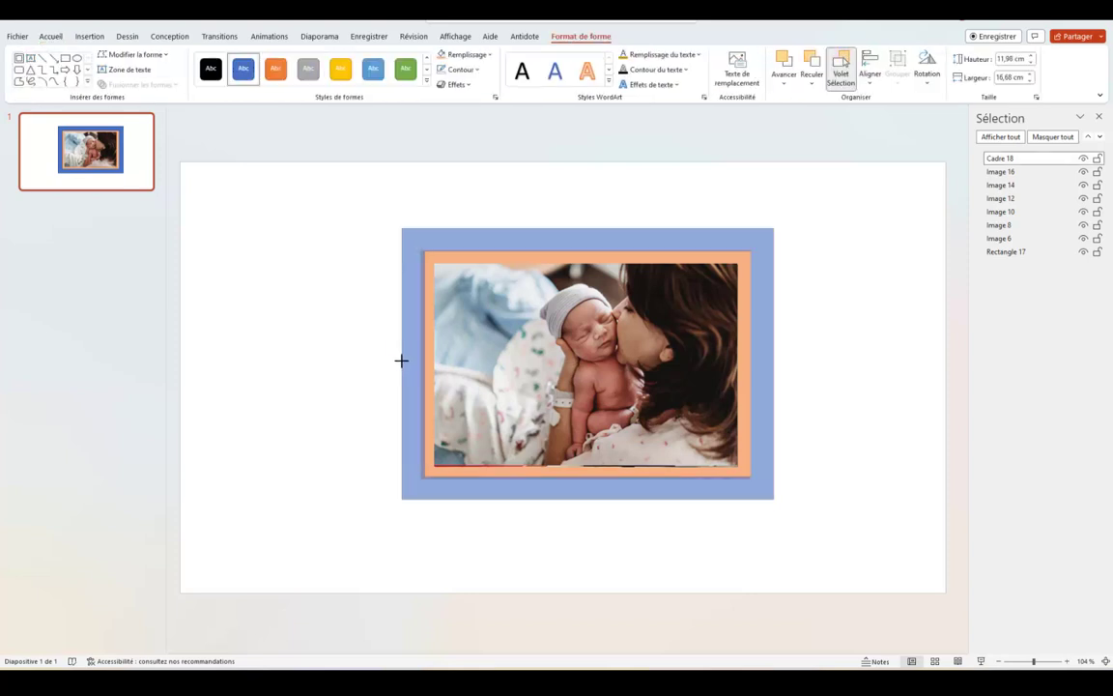
{"action": "left_click_drag", "start_coordinate": [401, 360], "coordinate": [401, 361]}
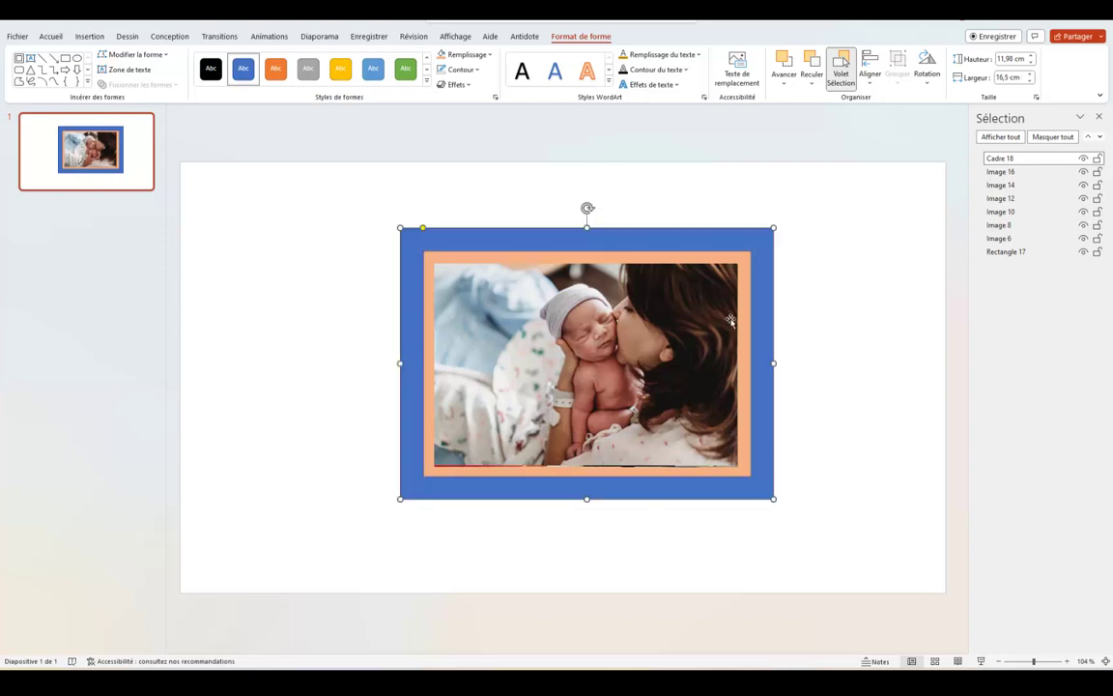
Fill the frame with the pink image from a stock search for 'texture'.
{"action": "left_click", "coordinate": [558, 224]}
{"action": "left_click", "coordinate": [558, 230]}
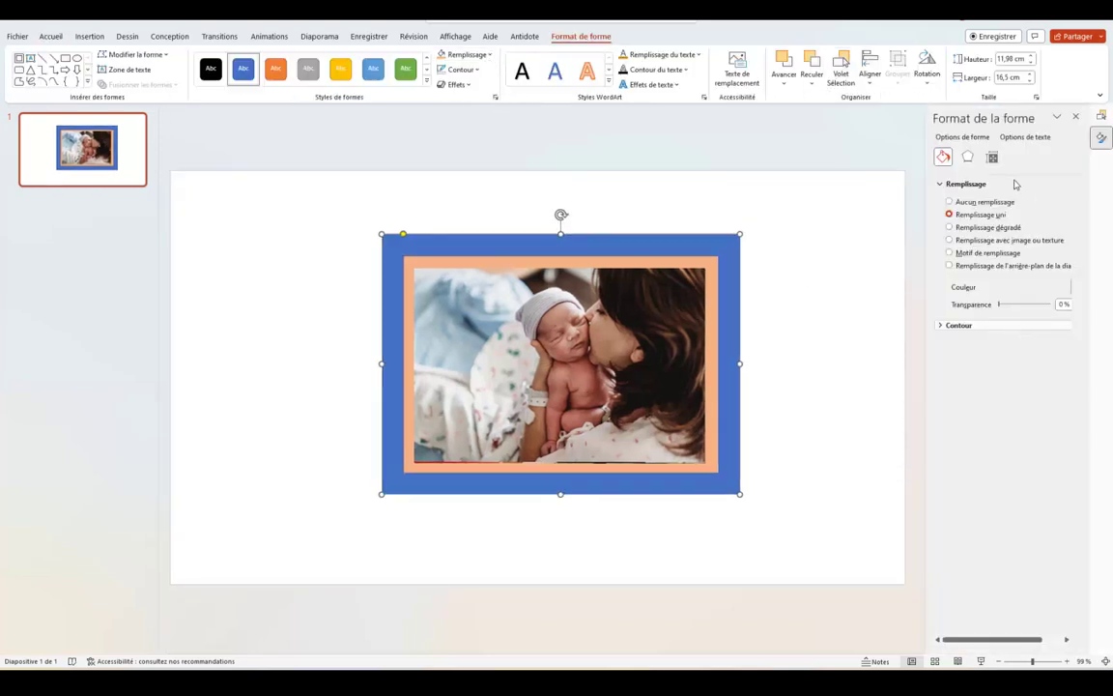
{"action": "left_click", "coordinate": [950, 240]}
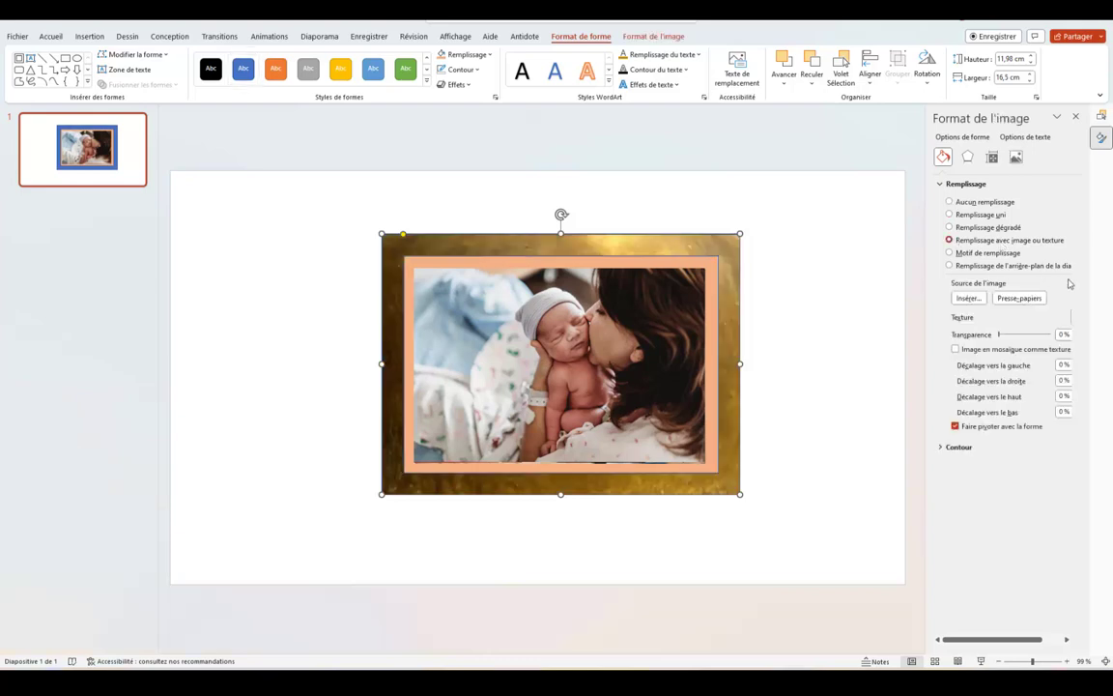
{"action": "left_click", "coordinate": [969, 298]}
{"action": "left_click", "coordinate": [425, 339]}
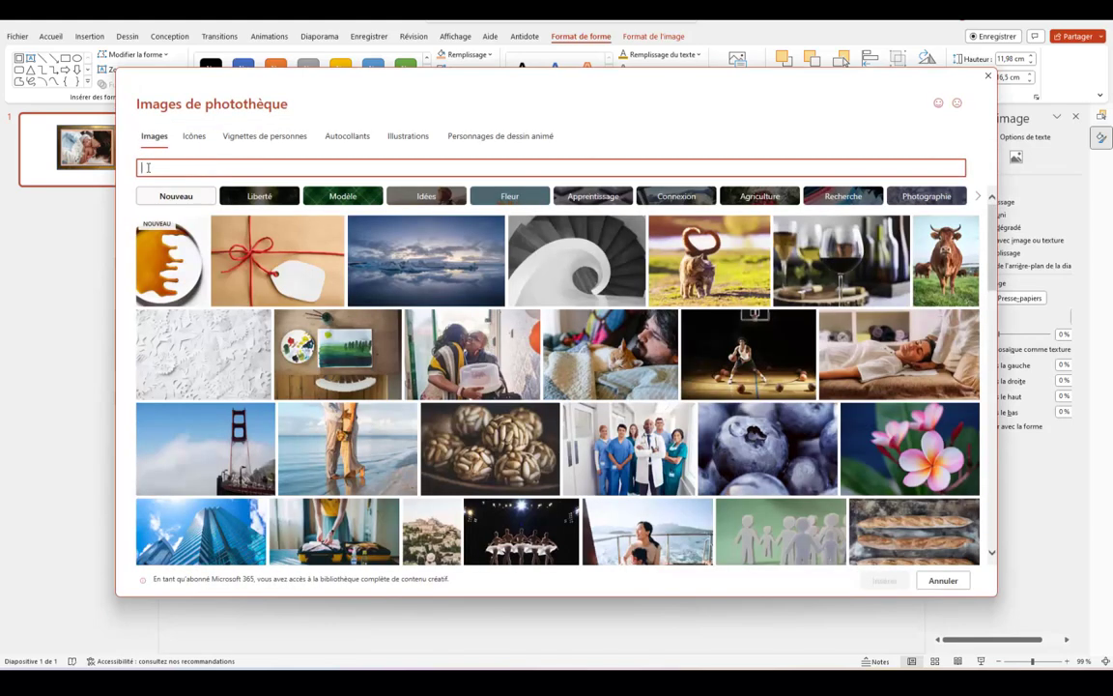
{"action": "type", "text": "texture"}
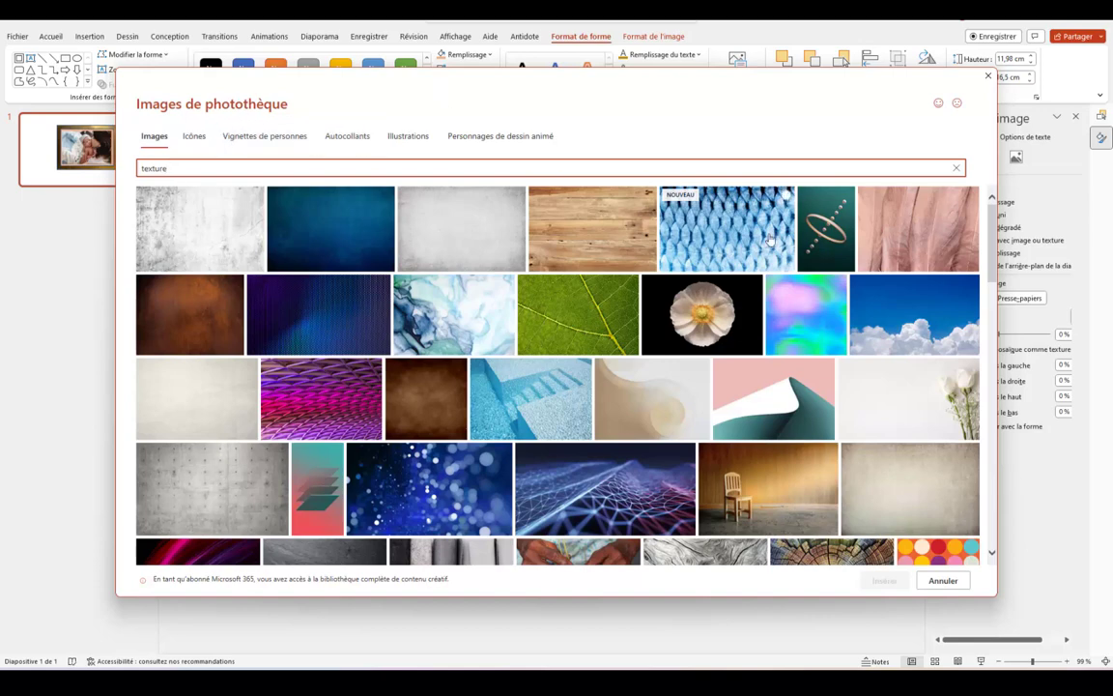
{"action": "scroll", "coordinate": [771, 241], "scroll_direction": "down", "scroll_amount": 1}
{"action": "scroll", "coordinate": [771, 241], "scroll_direction": "up", "scroll_amount": 1}
{"action": "left_click", "coordinate": [970, 194]}
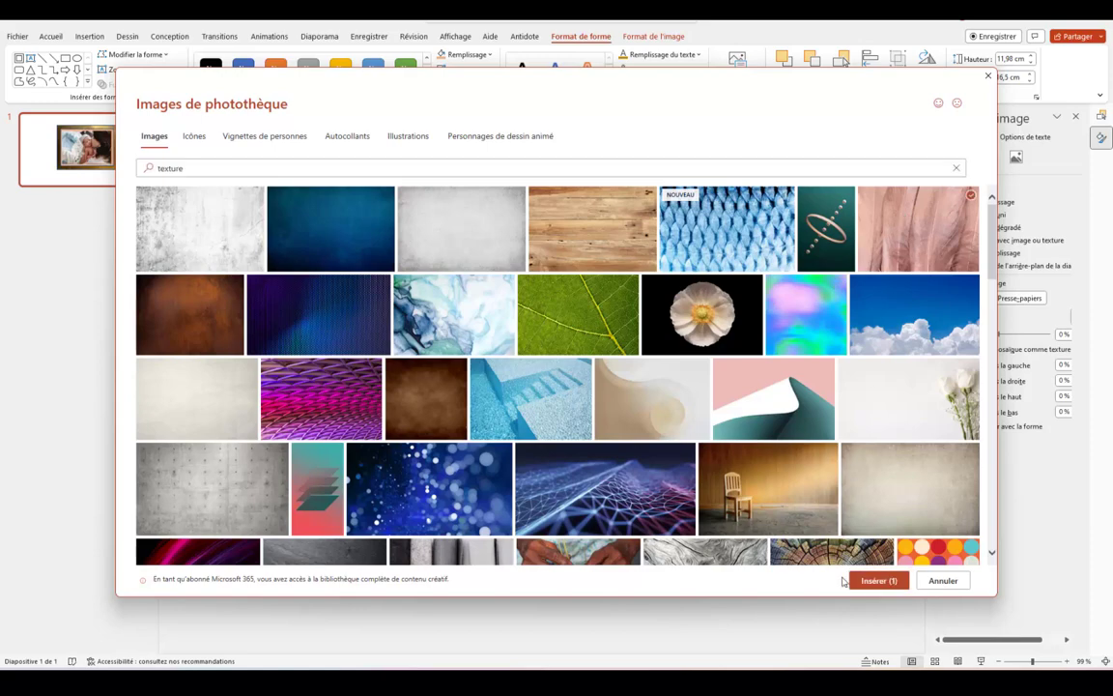
{"action": "left_click", "coordinate": [875, 581]}
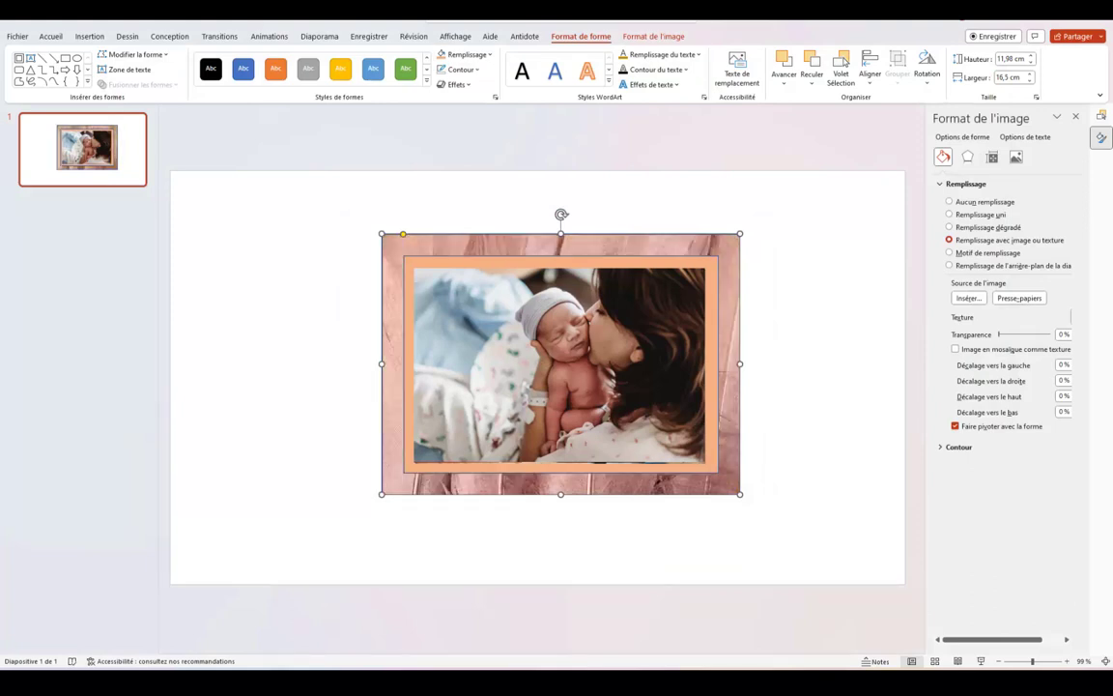
Give the pink frame a 15 pt bottom bevel and a 6 pt top bevel preset.
{"action": "left_click", "coordinate": [967, 156]}
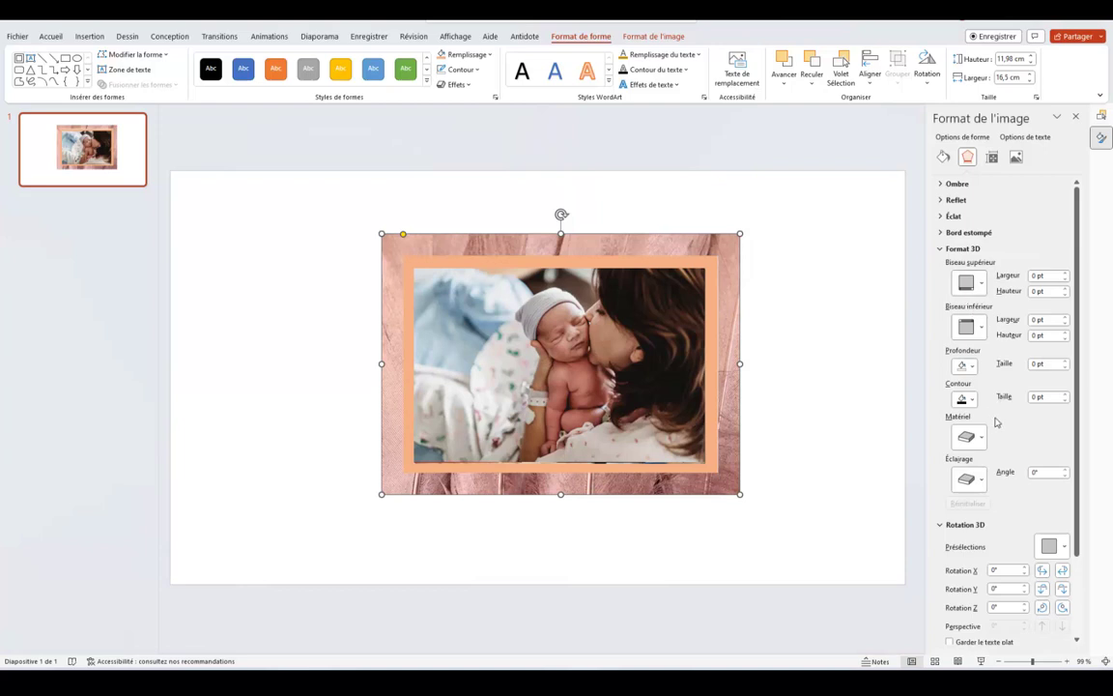
{"action": "left_click", "coordinate": [1067, 318]}
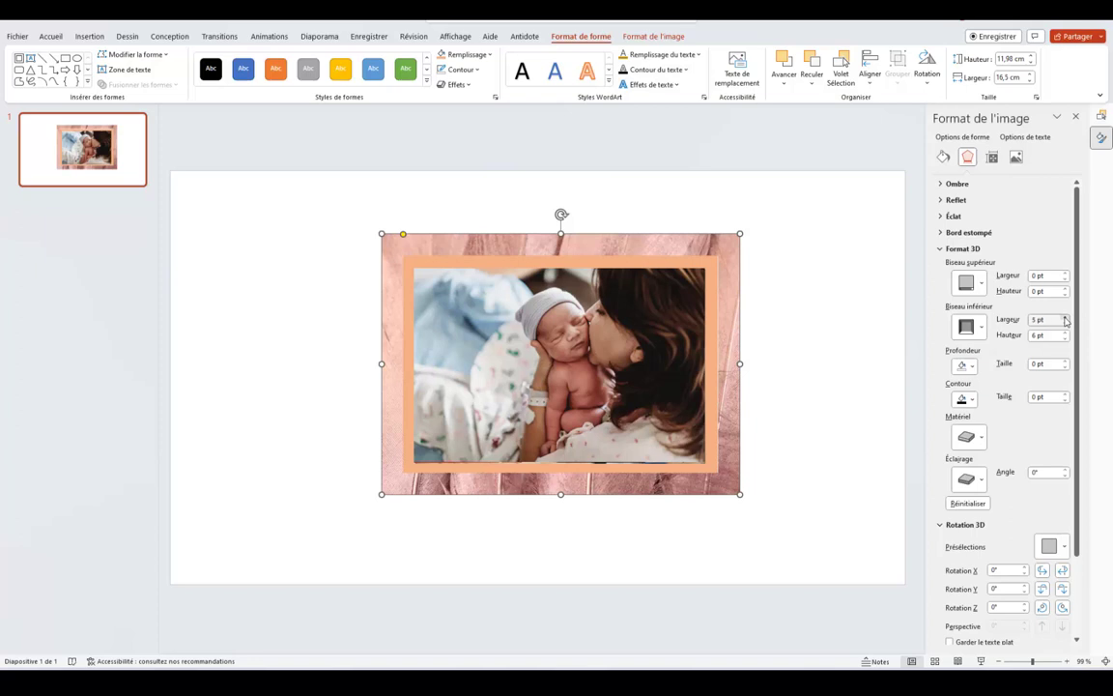
{"action": "left_click", "coordinate": [1067, 320]}
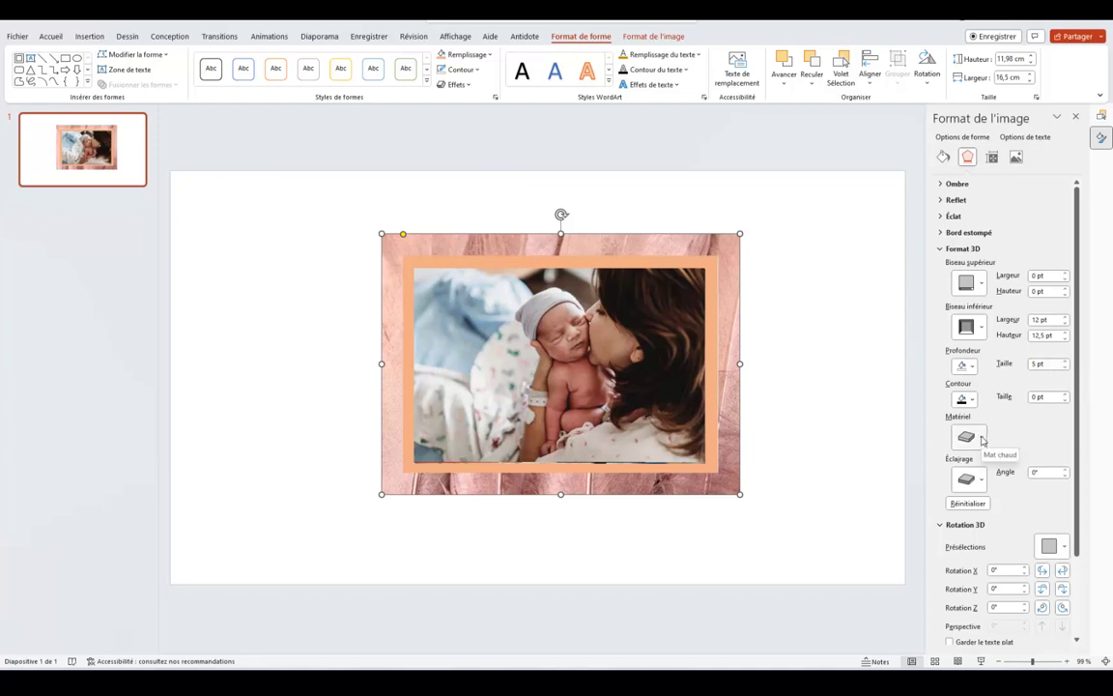
{"action": "left_click", "coordinate": [982, 284]}
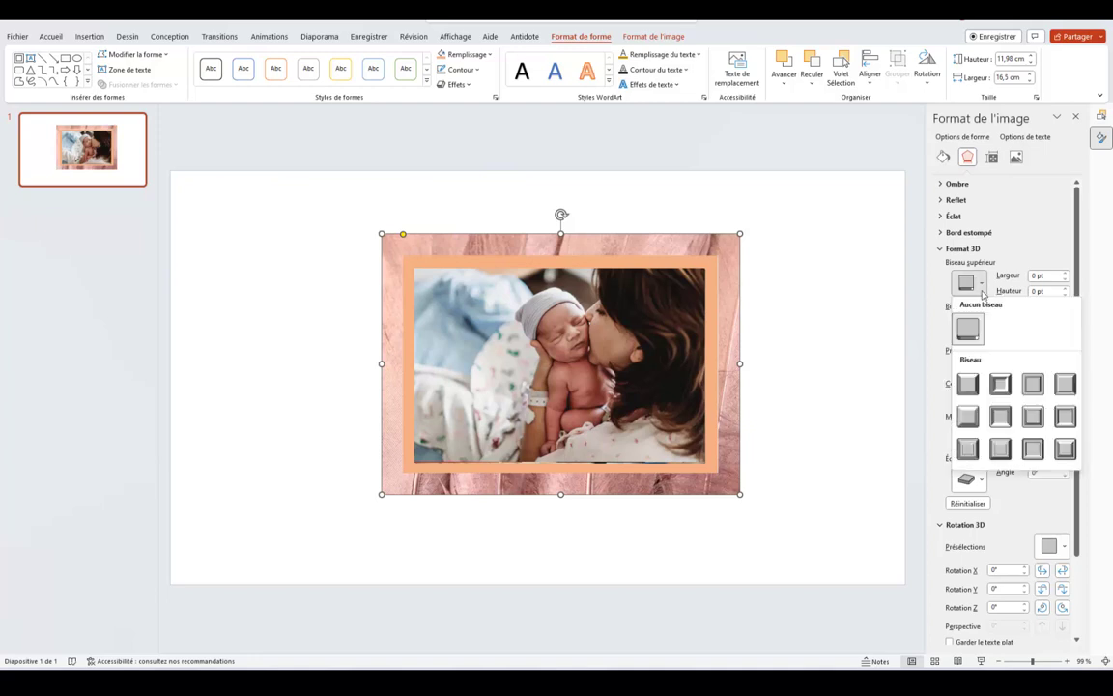
{"action": "left_click", "coordinate": [965, 325]}
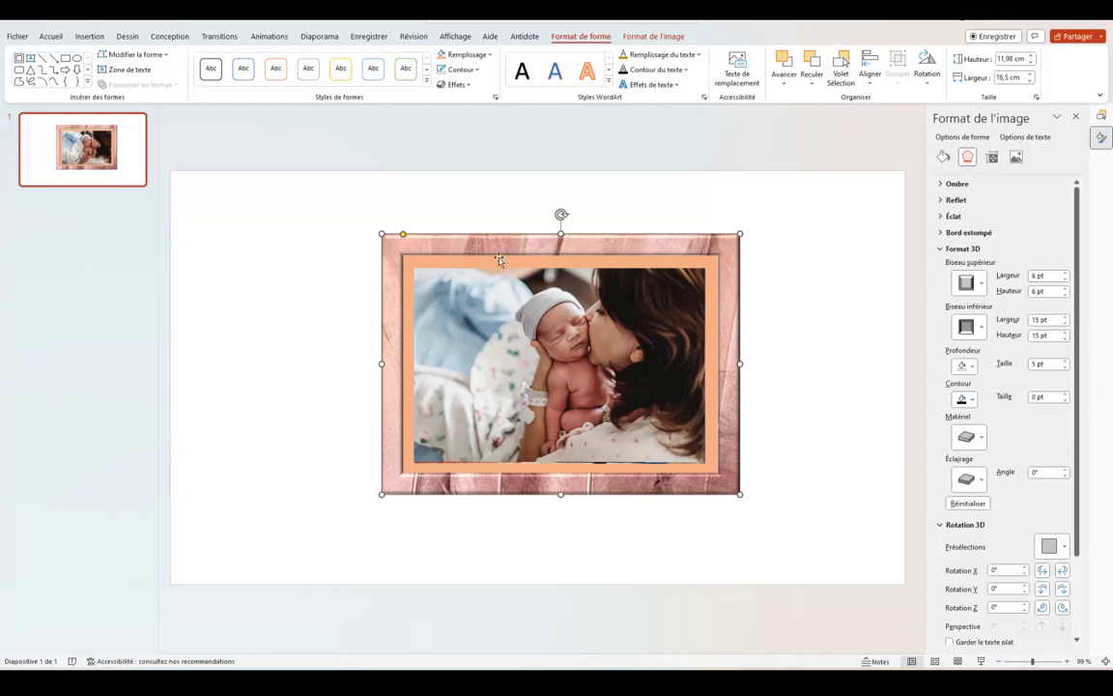
Remove the outline from the peach inner rectangle.
{"action": "left_click", "coordinate": [499, 257]}
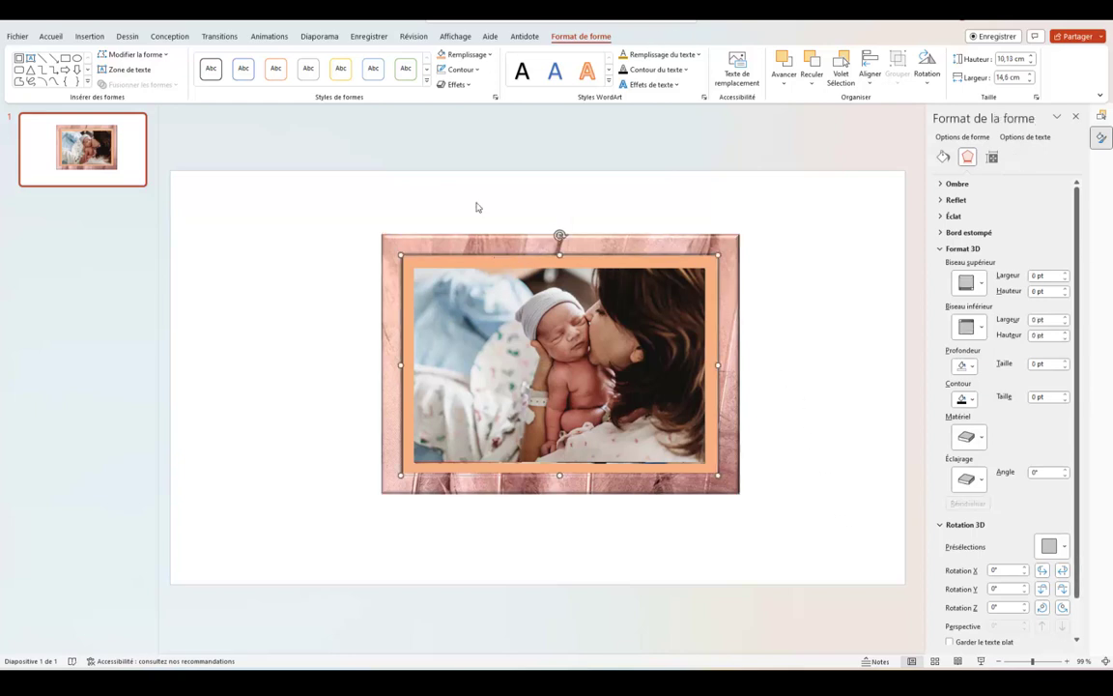
{"action": "left_click", "coordinate": [479, 75]}
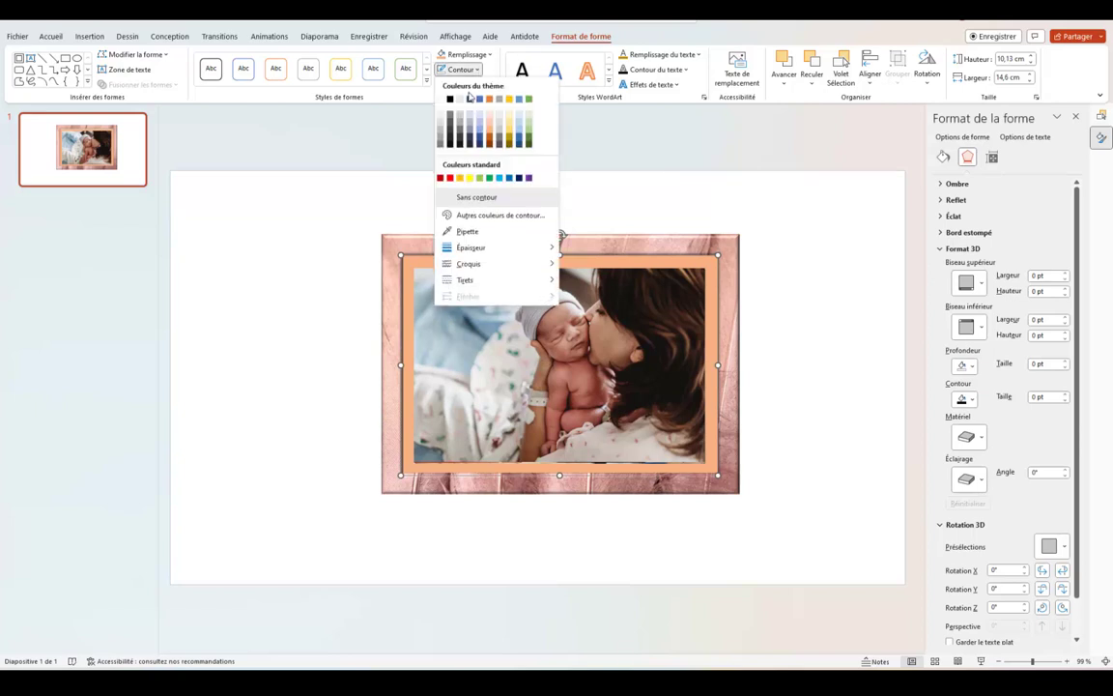
{"action": "left_click", "coordinate": [461, 198]}
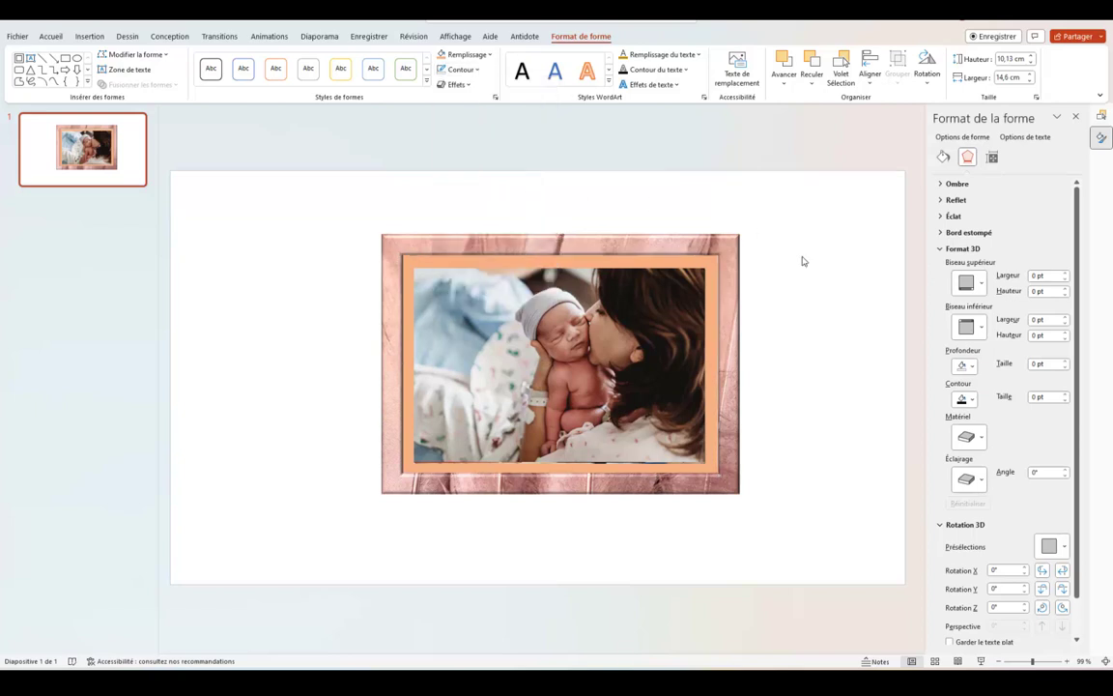
{"action": "left_click", "coordinate": [795, 444]}
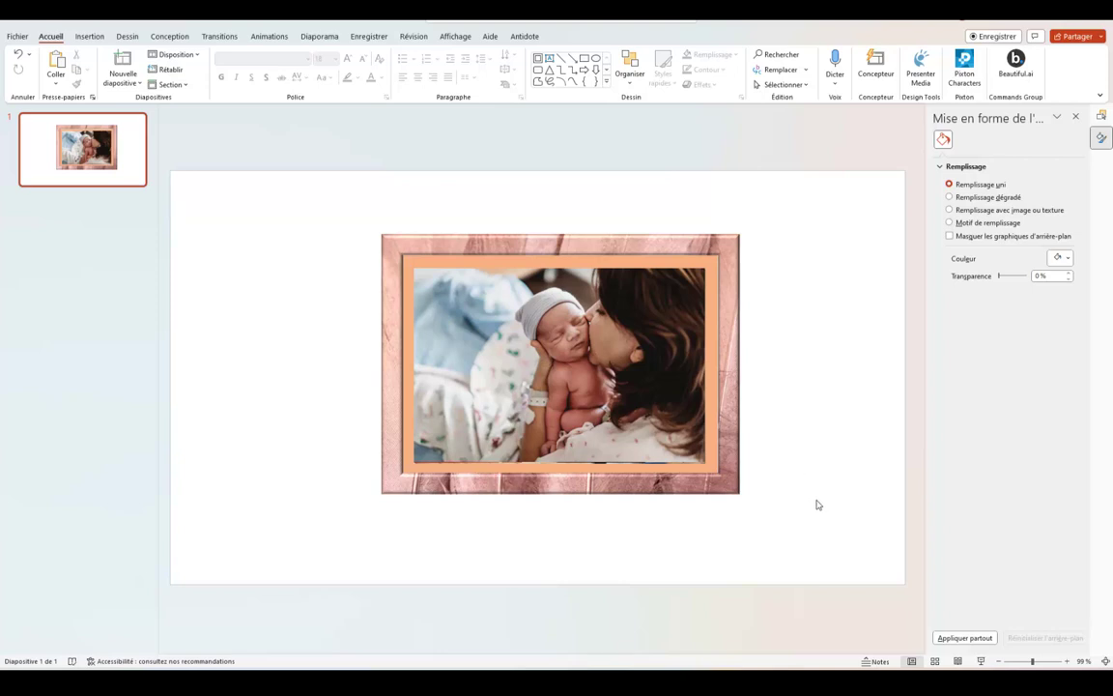
Tilt the framed photo in 3D perspective to roughly X 335,1°, Y 3,6°, Z 6,8°.
{"action": "left_click", "coordinate": [715, 454]}
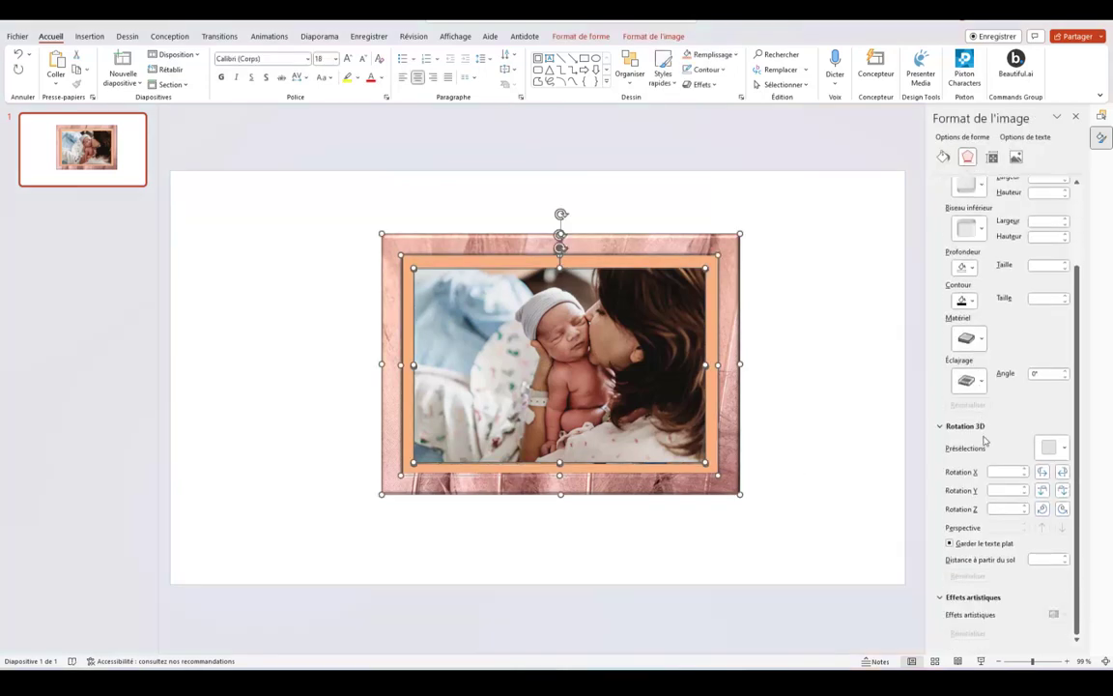
{"action": "left_click", "coordinate": [1063, 449]}
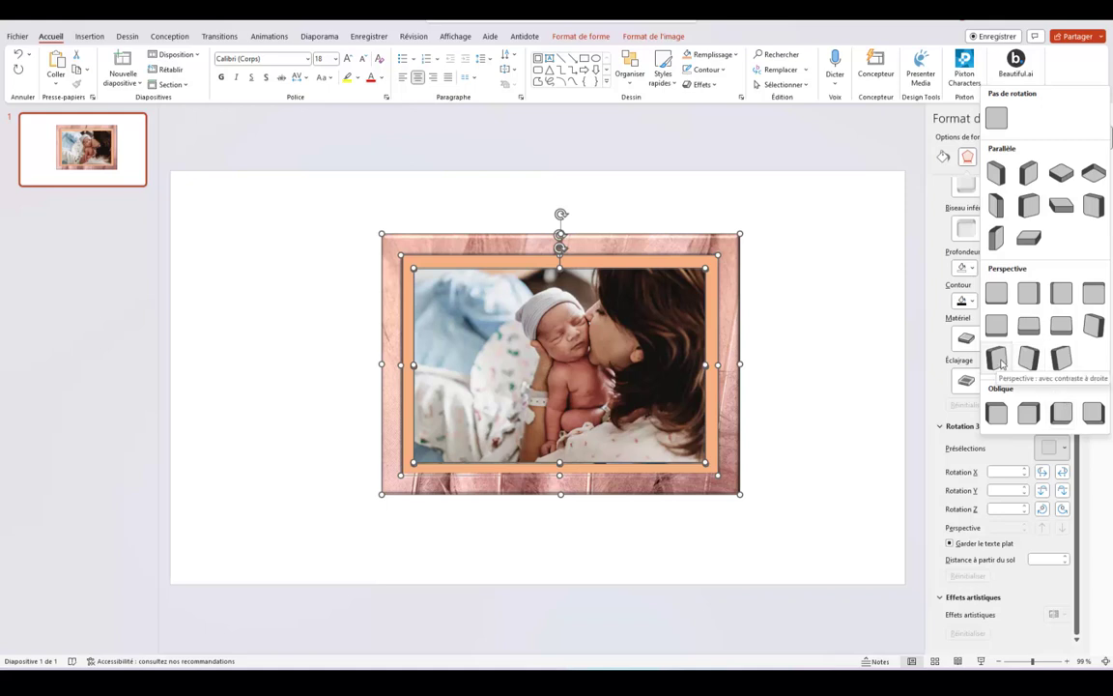
{"action": "key", "text": "Escape"}
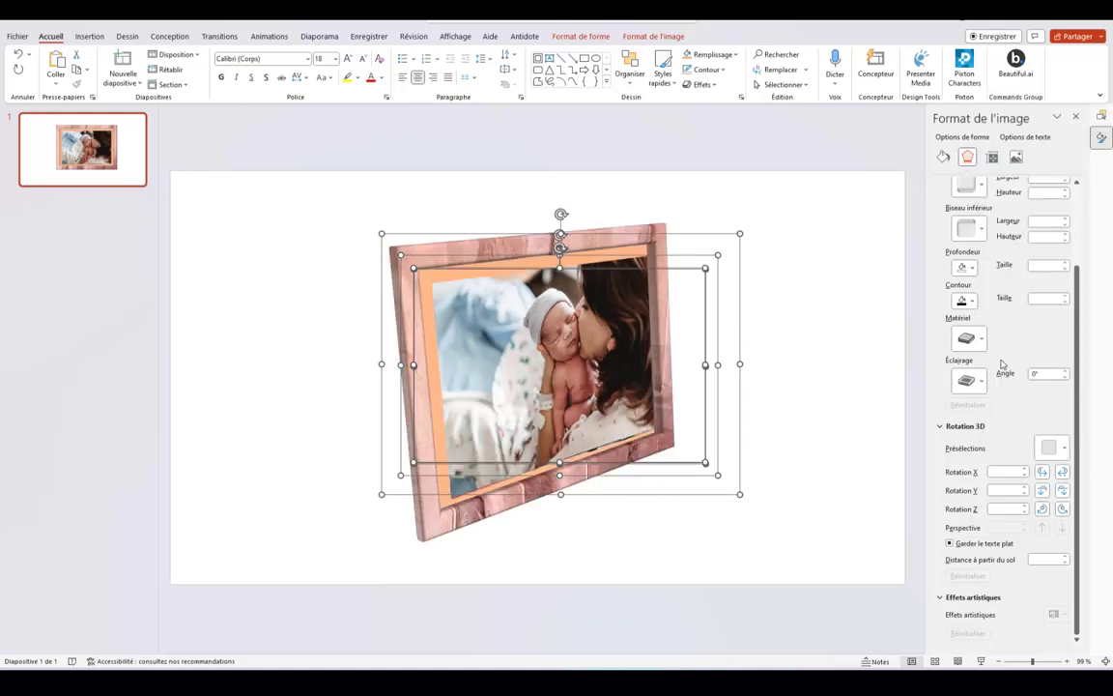
{"action": "left_click", "coordinate": [1063, 472]}
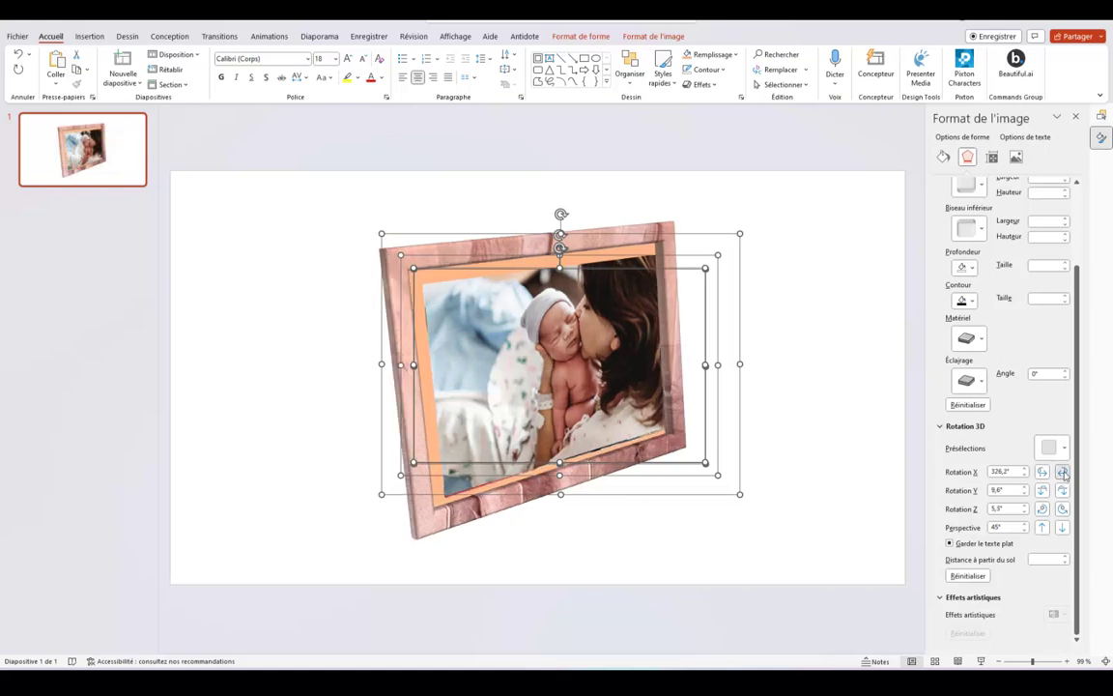
{"action": "left_click", "coordinate": [1062, 492]}
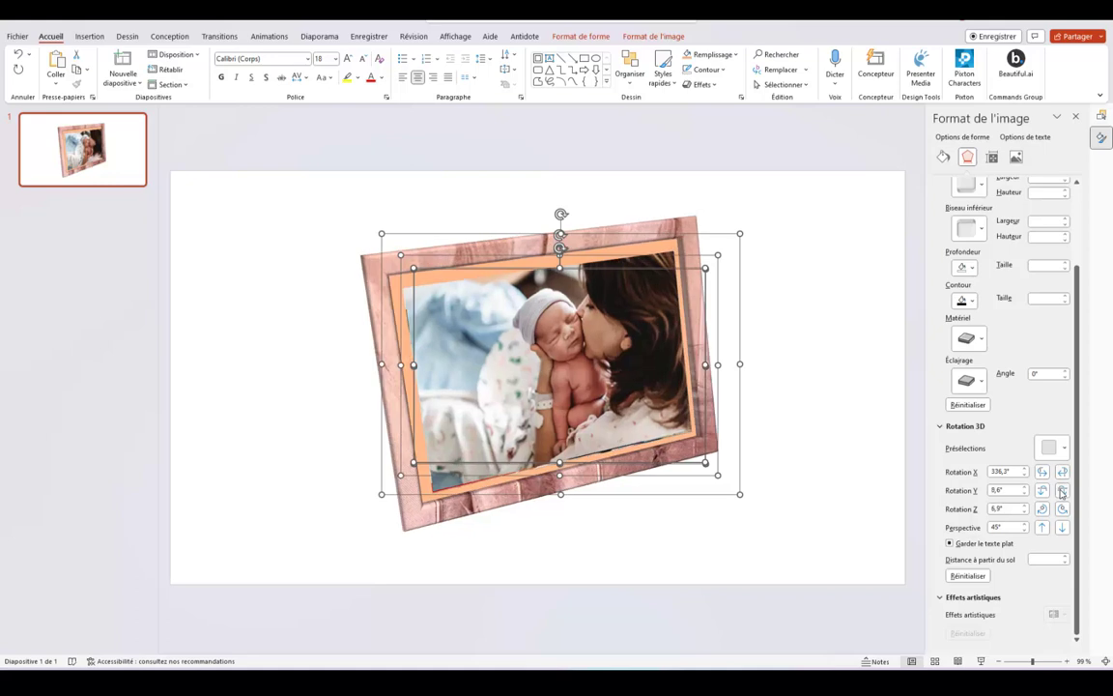
{"action": "left_click", "coordinate": [1063, 492]}
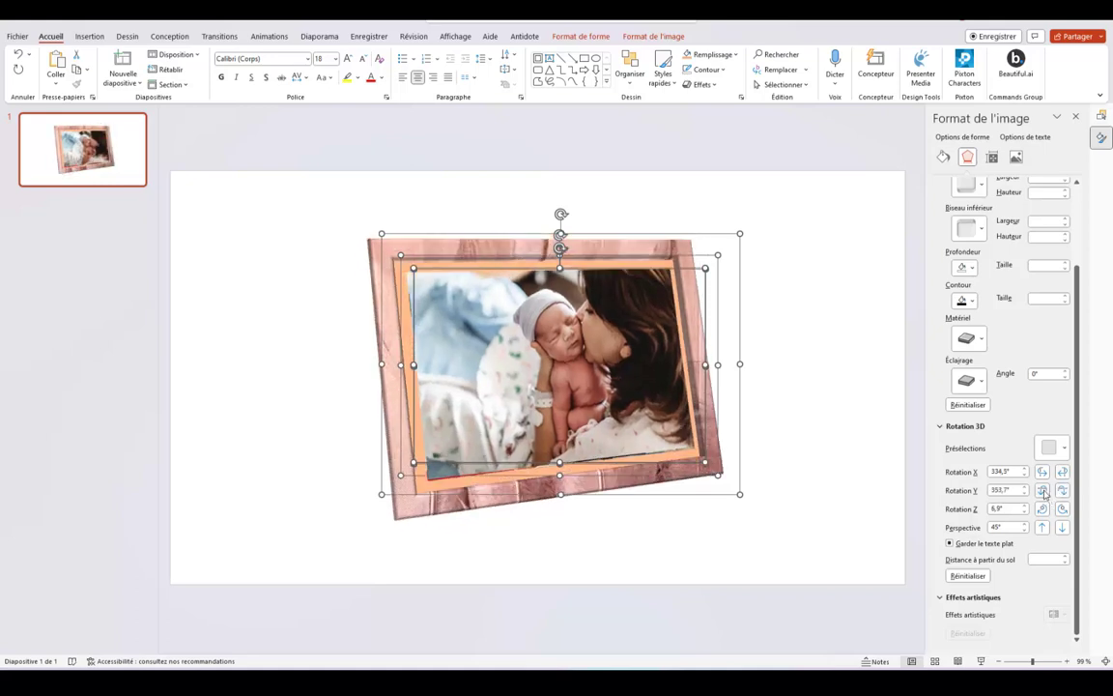
{"action": "left_click", "coordinate": [1043, 492]}
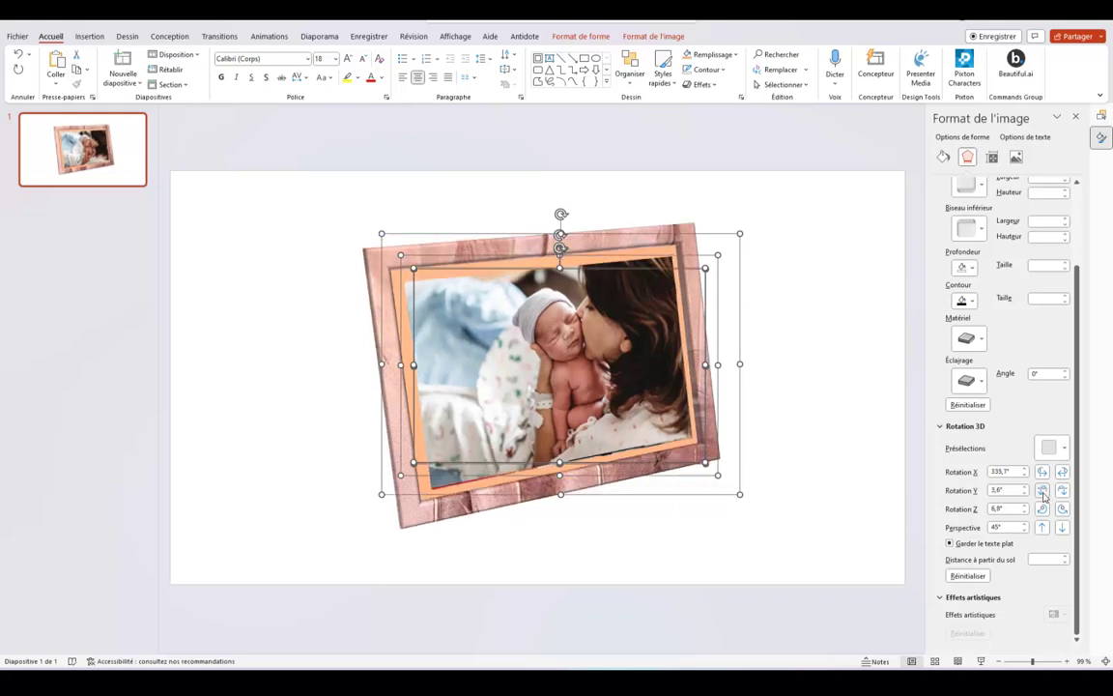
{"action": "left_click", "coordinate": [865, 519]}
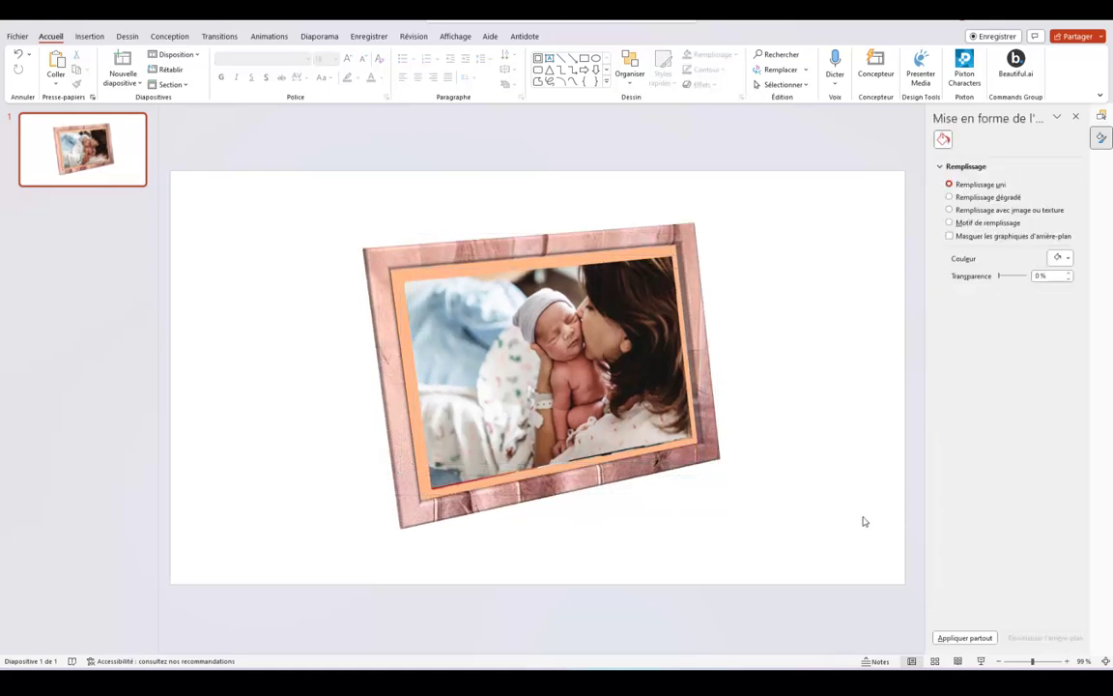
Raise the framed picture's Format 3D contour size step by step to 7,5 pt.
{"action": "key", "text": "Tab"}
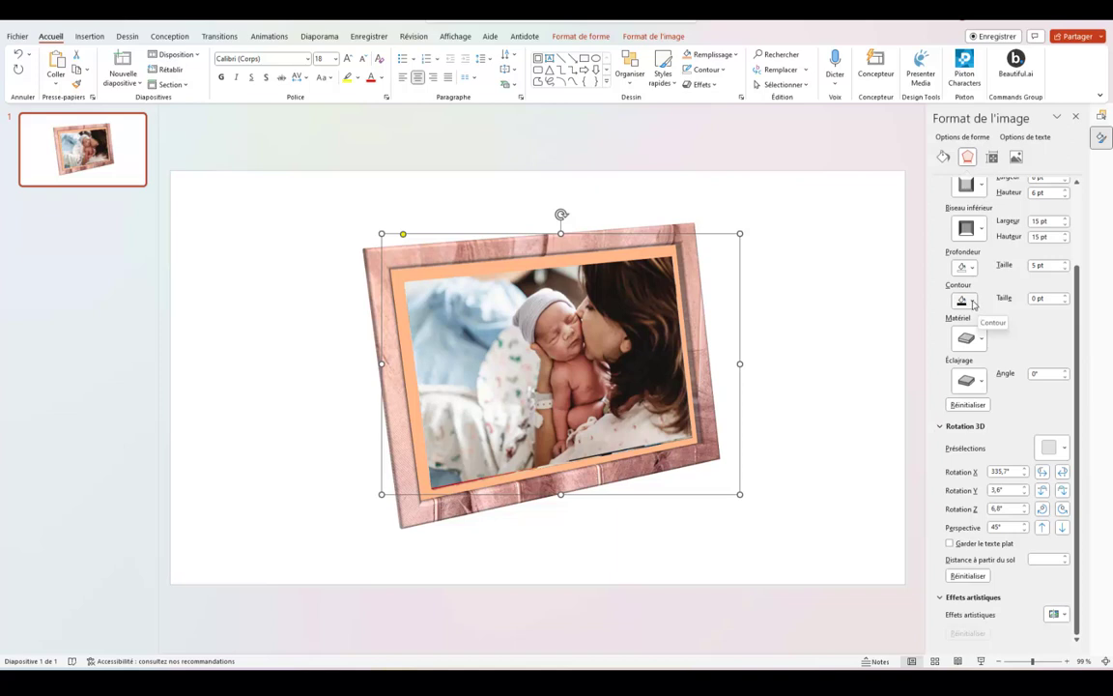
{"action": "left_click", "coordinate": [1066, 299]}
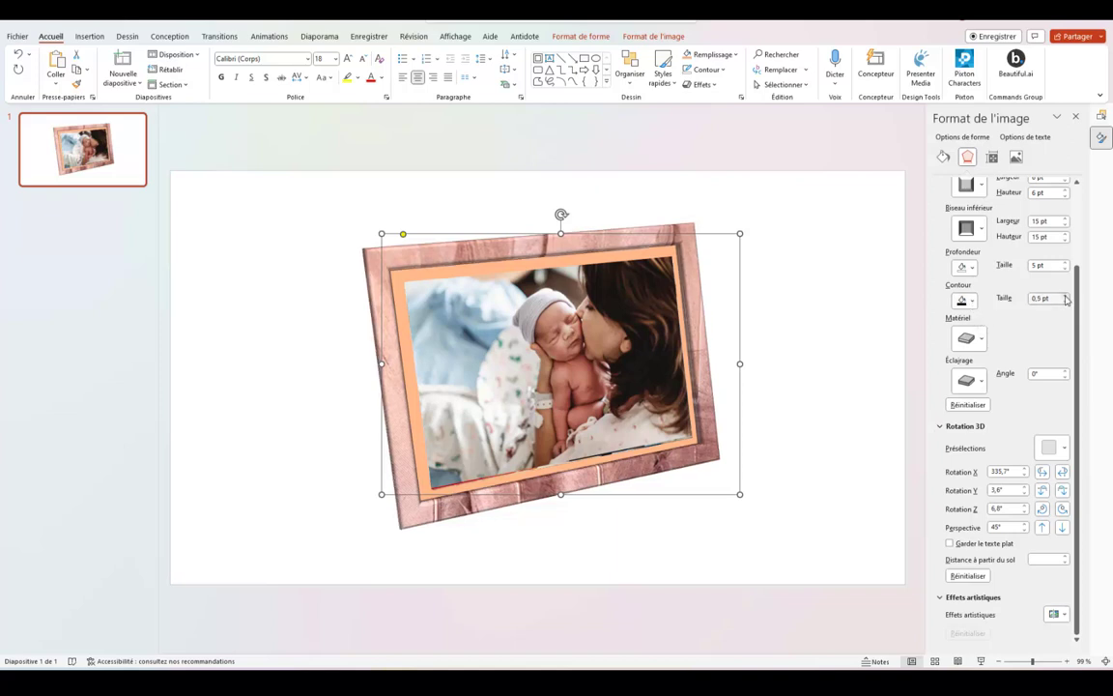
{"action": "left_click", "coordinate": [1066, 296]}
{"action": "left_click", "coordinate": [1066, 296]}
{"action": "left_click", "coordinate": [1066, 295]}
{"action": "left_click", "coordinate": [1066, 295]}
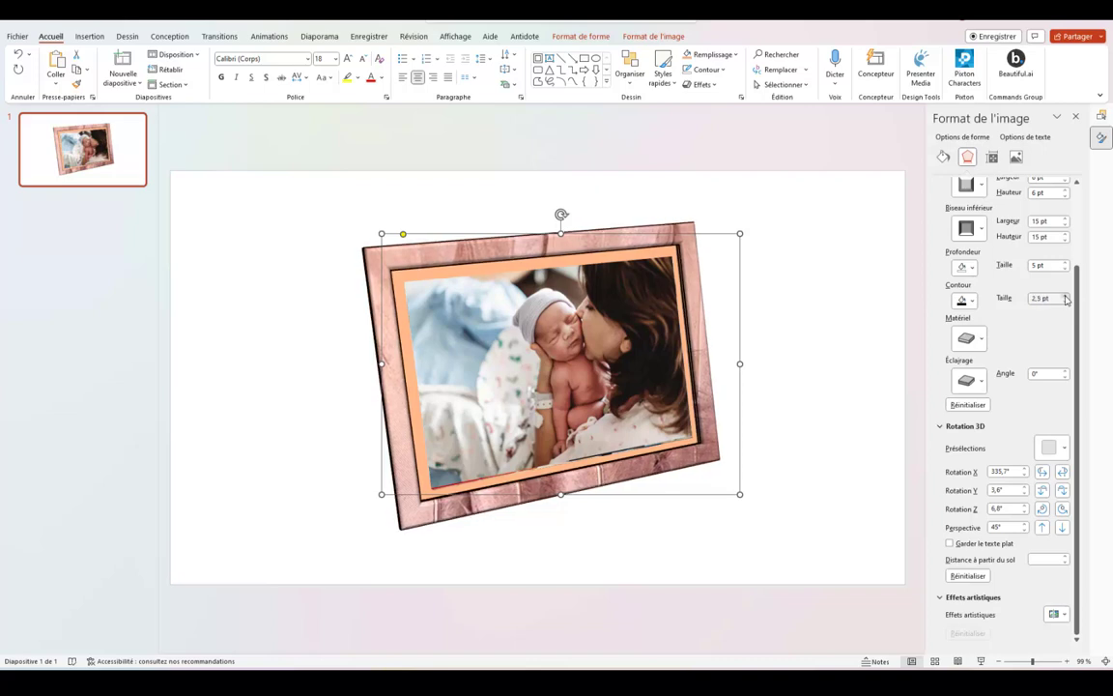
{"action": "left_click", "coordinate": [1066, 297]}
{"action": "left_click", "coordinate": [1067, 297]}
{"action": "left_click", "coordinate": [1066, 296]}
{"action": "left_click", "coordinate": [1066, 296]}
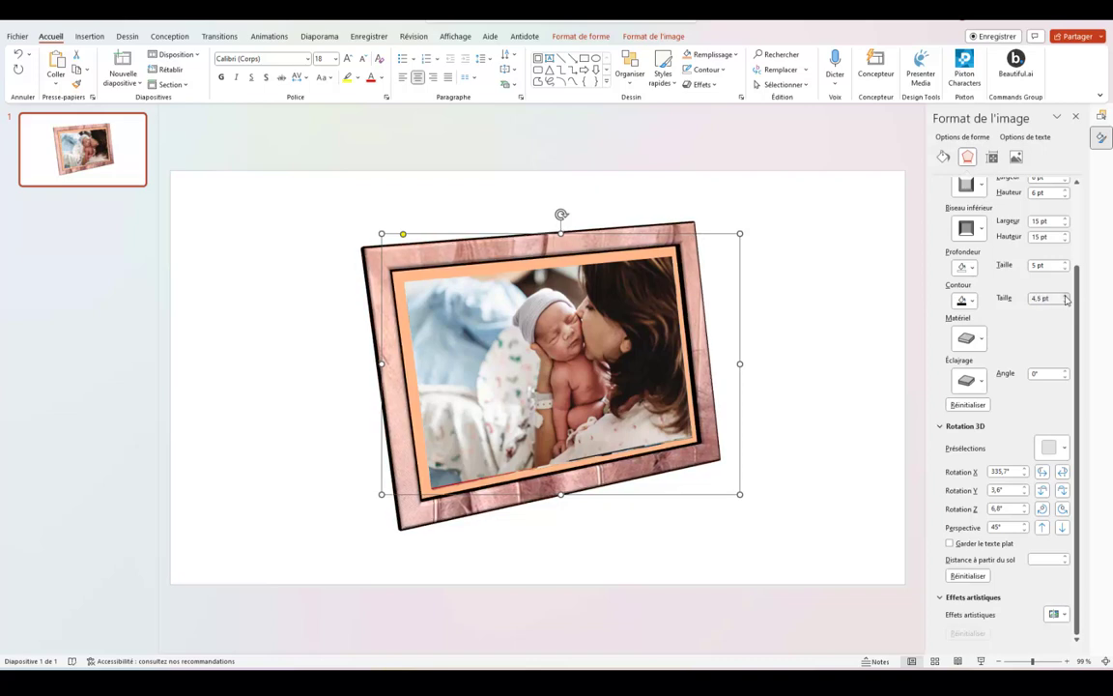
{"action": "left_click", "coordinate": [1066, 296]}
{"action": "left_click", "coordinate": [1066, 300]}
{"action": "left_click", "coordinate": [1066, 300]}
{"action": "left_click", "coordinate": [1066, 299]}
{"action": "left_click", "coordinate": [1066, 300]}
{"action": "left_click", "coordinate": [1066, 299]}
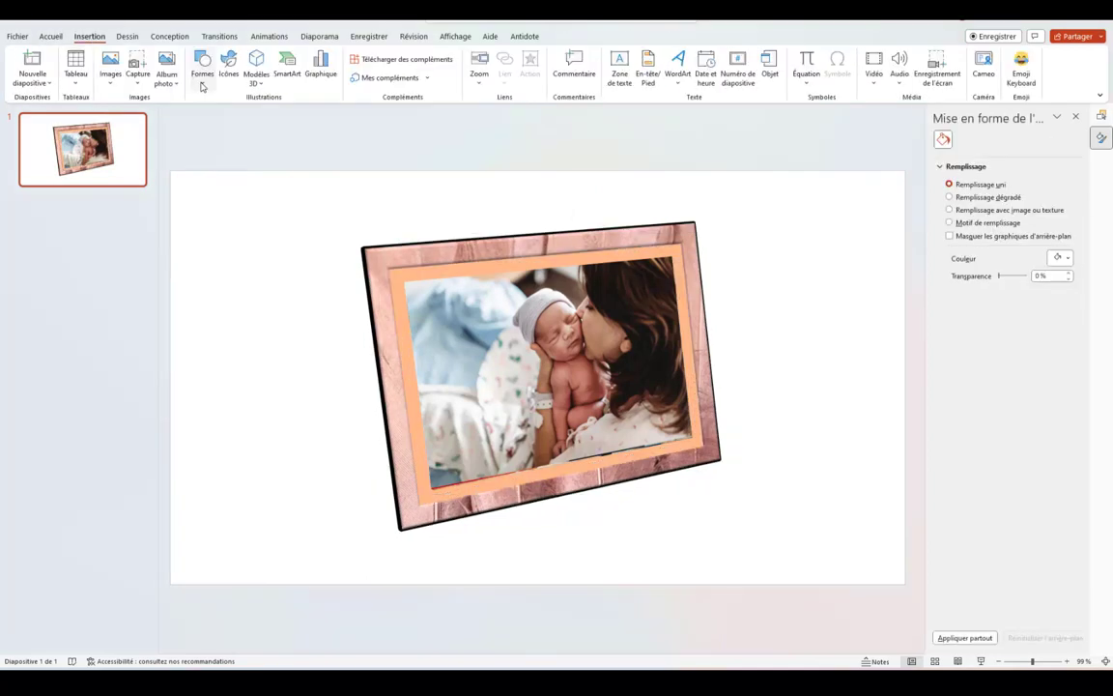
Draw an isosceles triangle by the frame's lower-left corner and apply a grey shape style.
{"action": "left_click", "coordinate": [201, 69]}
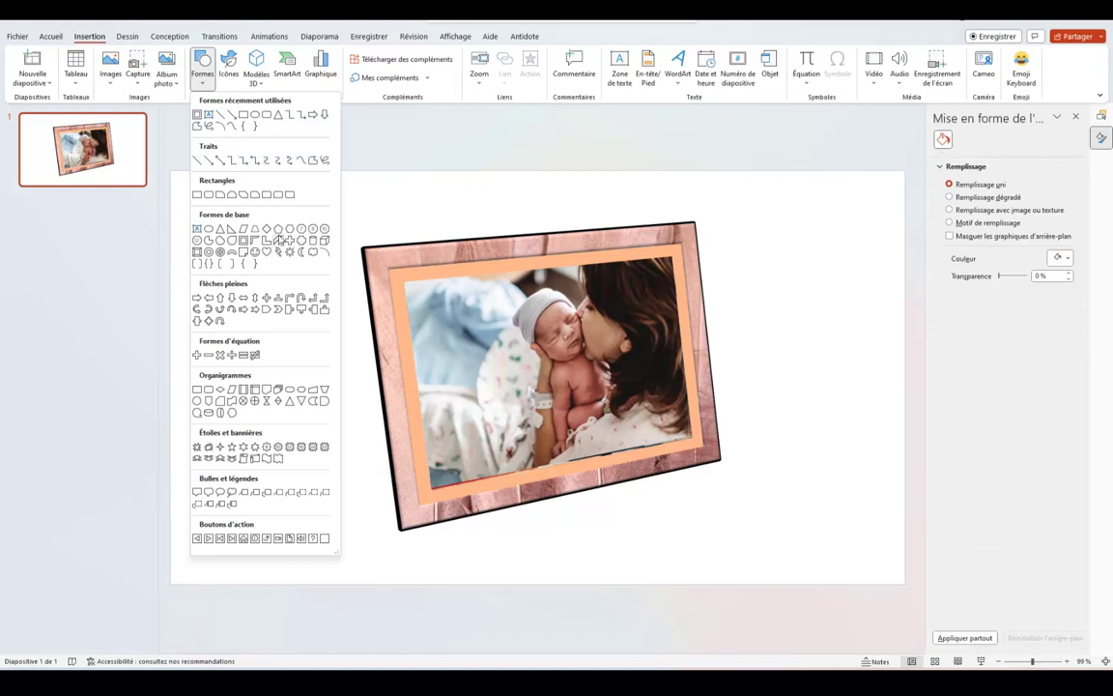
{"action": "left_click", "coordinate": [220, 229]}
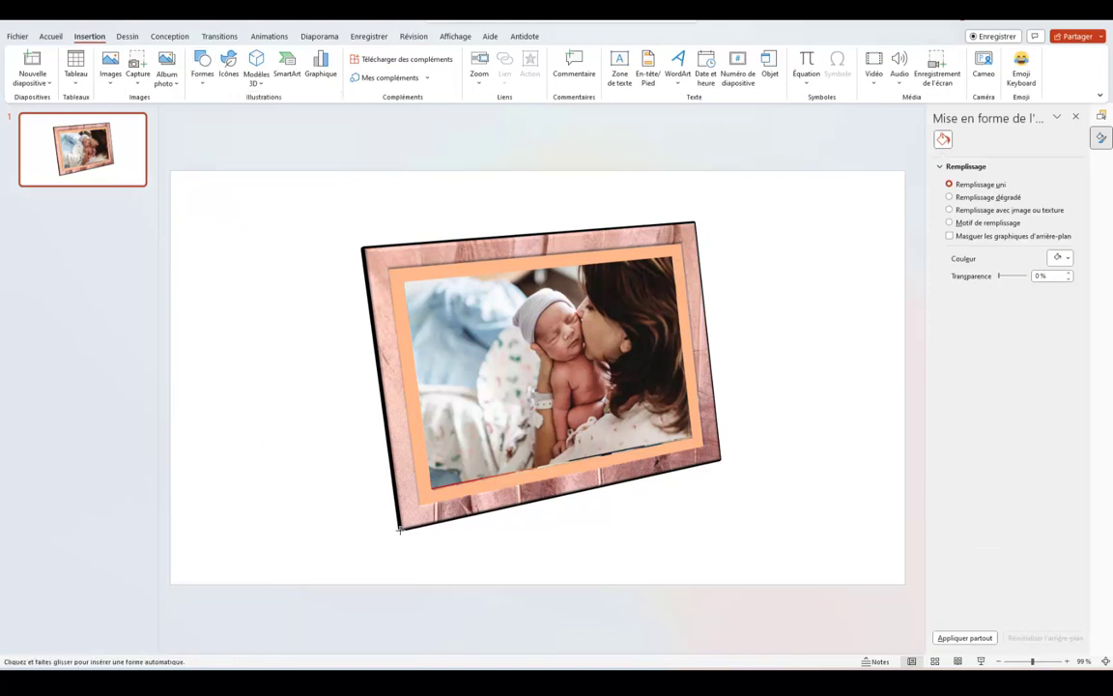
{"action": "mouse_move", "coordinate": [399, 530]}
{"action": "left_mouse_down"}
{"action": "mouse_move", "coordinate": [275, 374]}
{"action": "mouse_move", "coordinate": [288, 317]}
{"action": "left_mouse_up"}
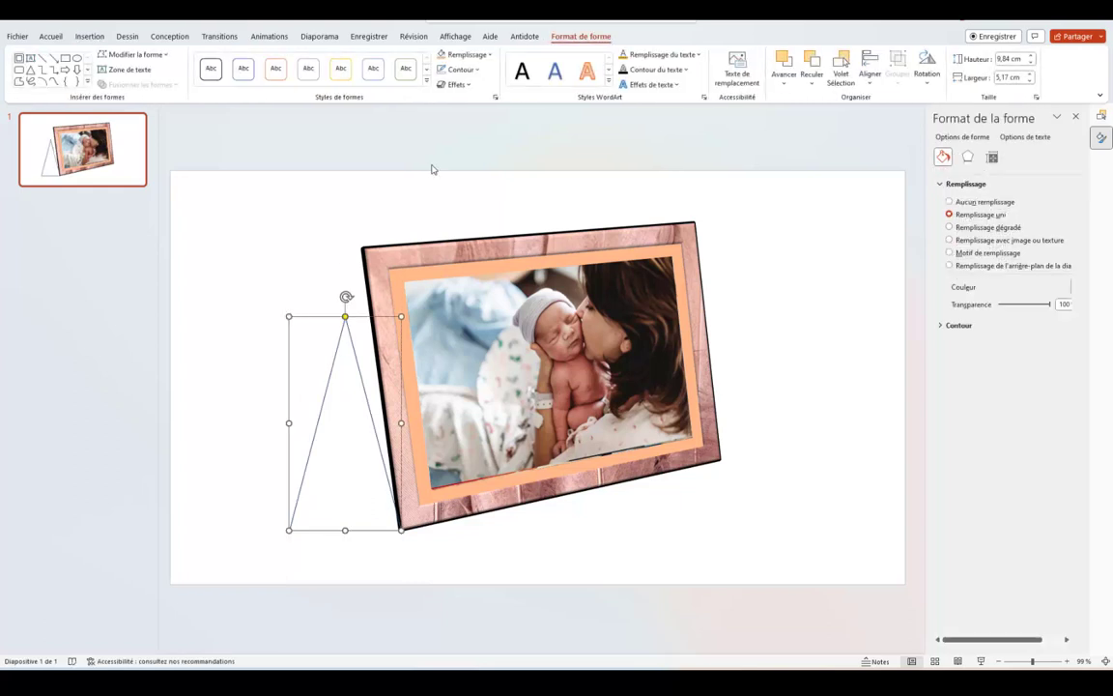
{"action": "left_click", "coordinate": [428, 85]}
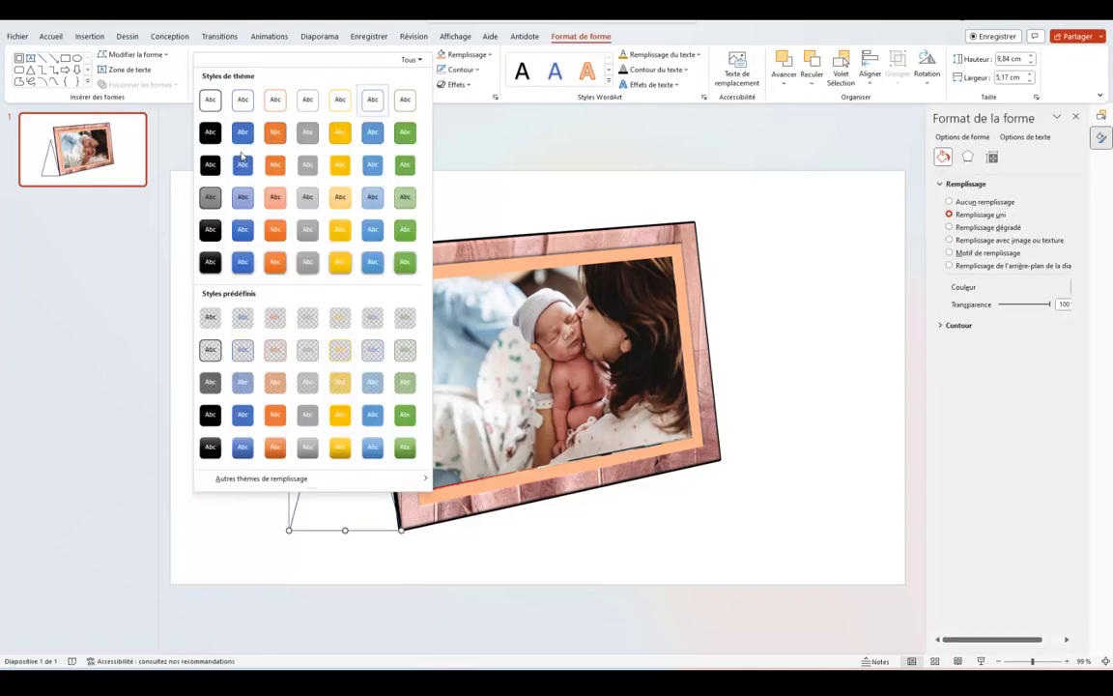
{"action": "left_click", "coordinate": [308, 132]}
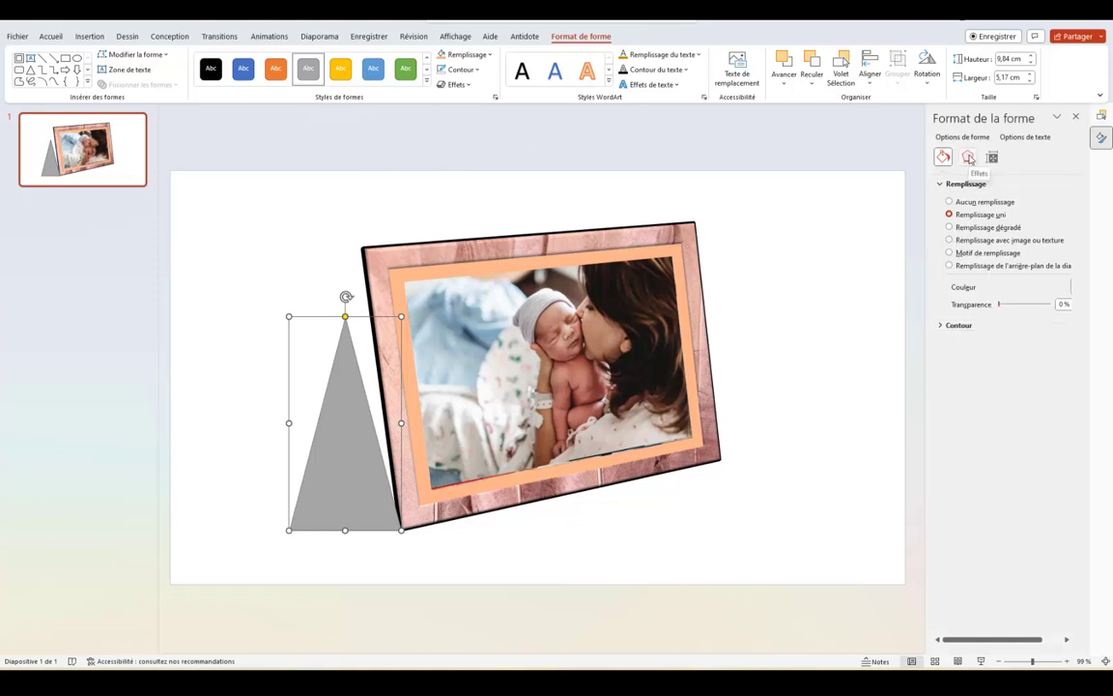
Fill the triangle with a linear gradient and remove its 78 % stop.
{"action": "left_click", "coordinate": [950, 228]}
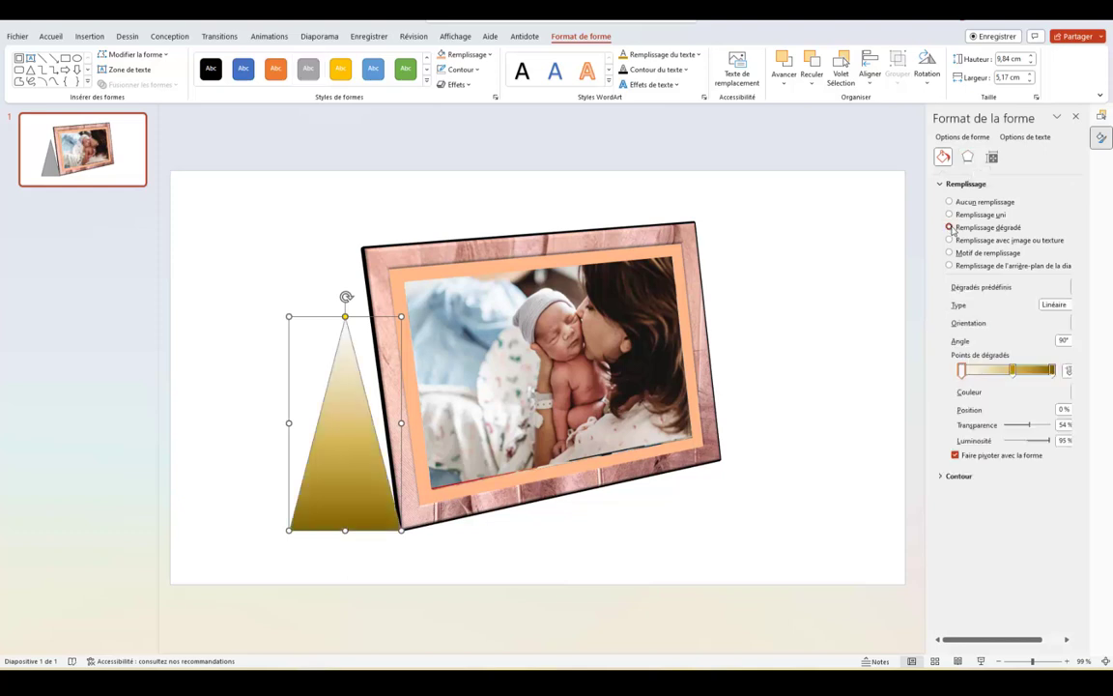
{"action": "left_click", "coordinate": [1064, 305]}
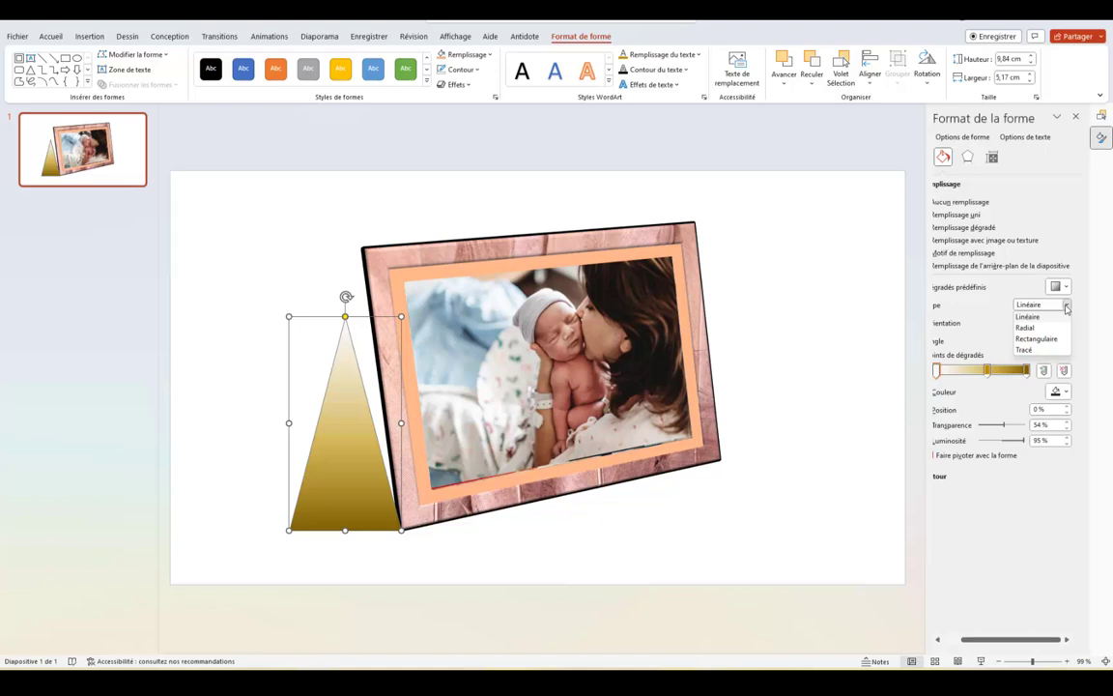
{"action": "left_click", "coordinate": [1063, 316]}
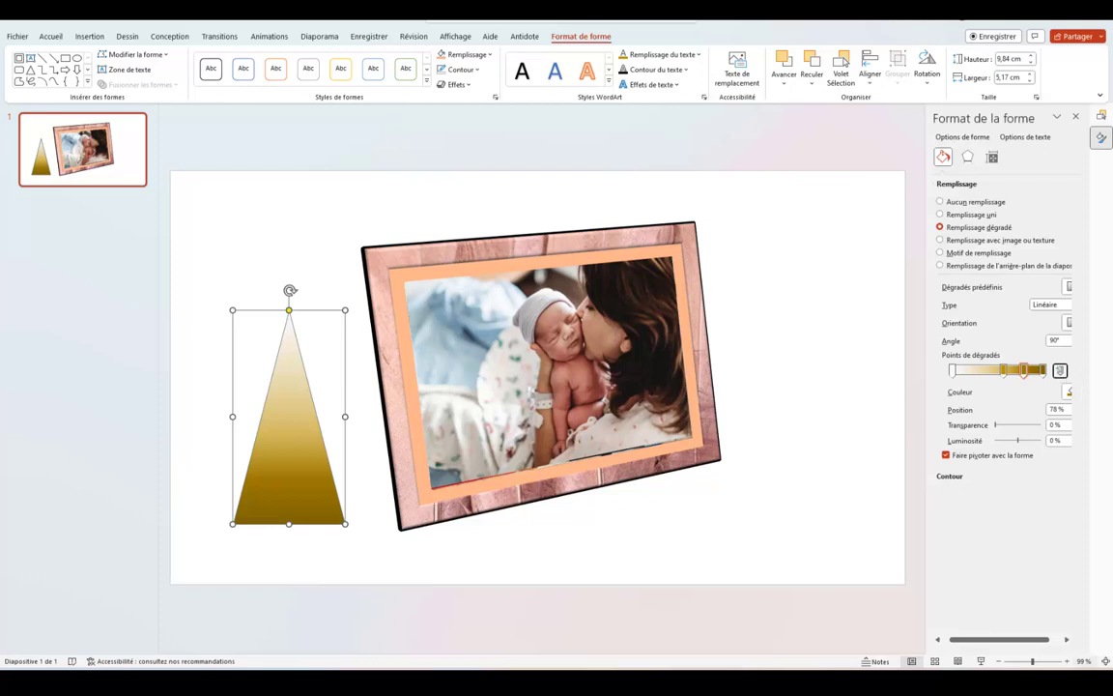
{"action": "left_click", "coordinate": [1067, 639]}
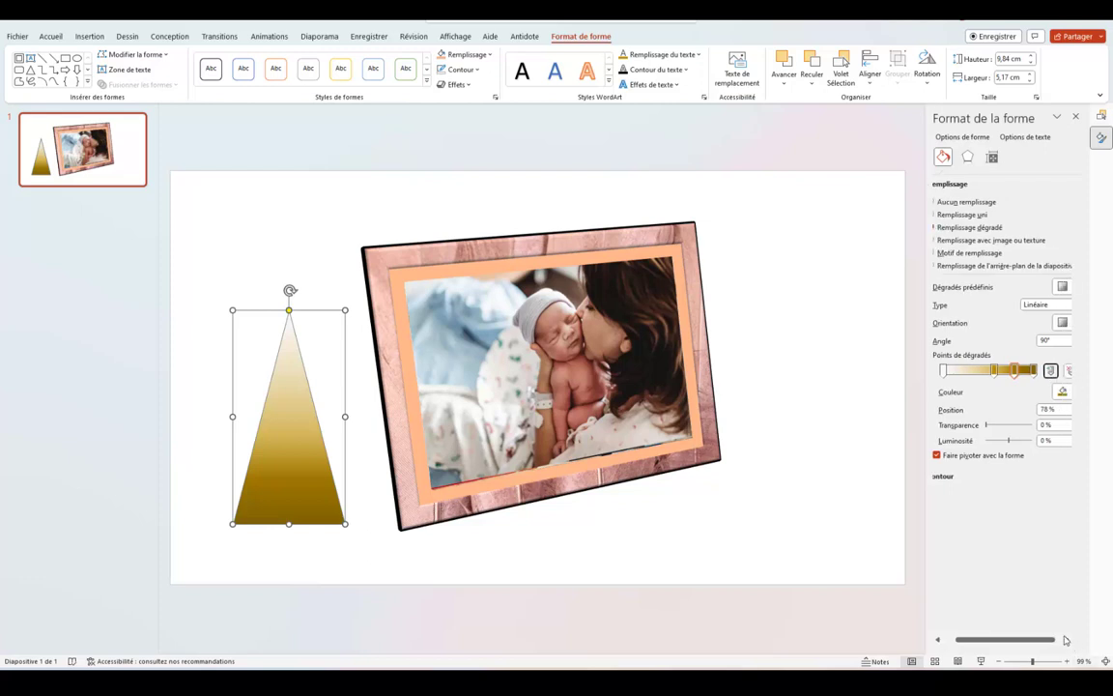
{"action": "left_click", "coordinate": [1070, 372]}
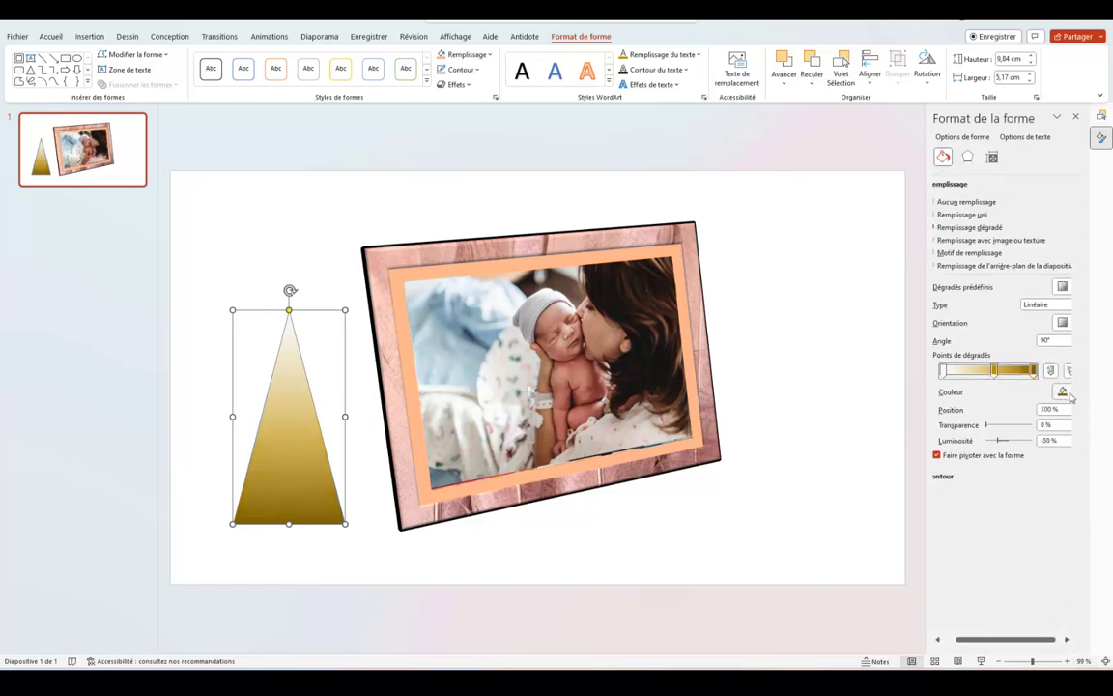
Eyedrop the frame's pink into the end and middle gradient stops.
{"action": "left_click", "coordinate": [1069, 394]}
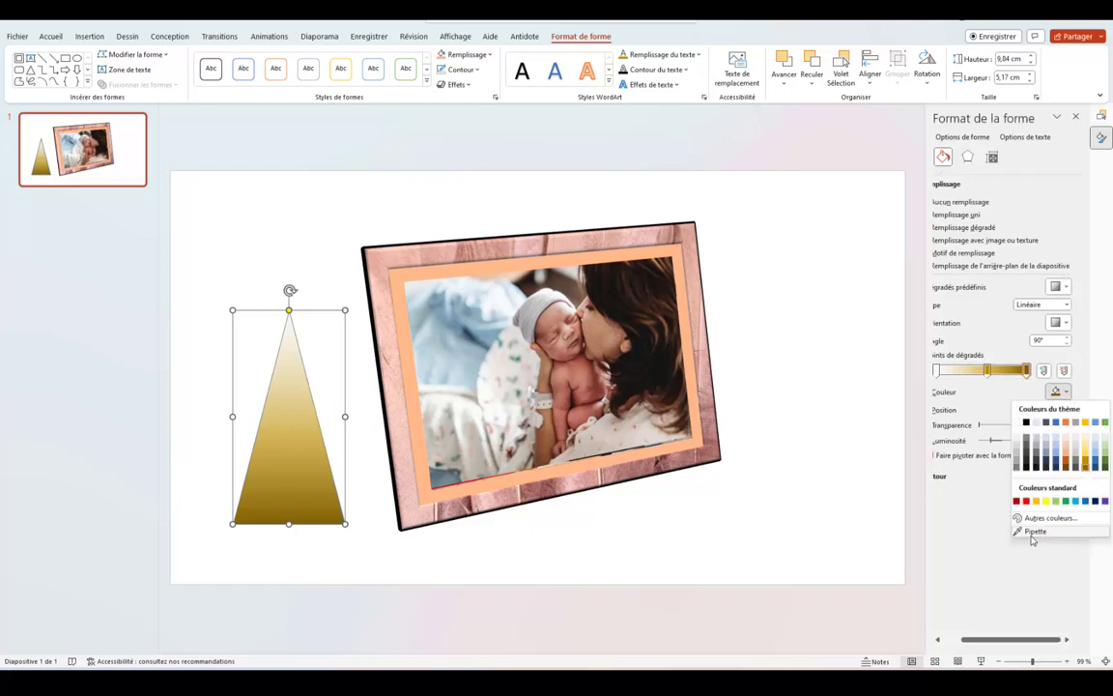
{"action": "left_click", "coordinate": [1034, 532]}
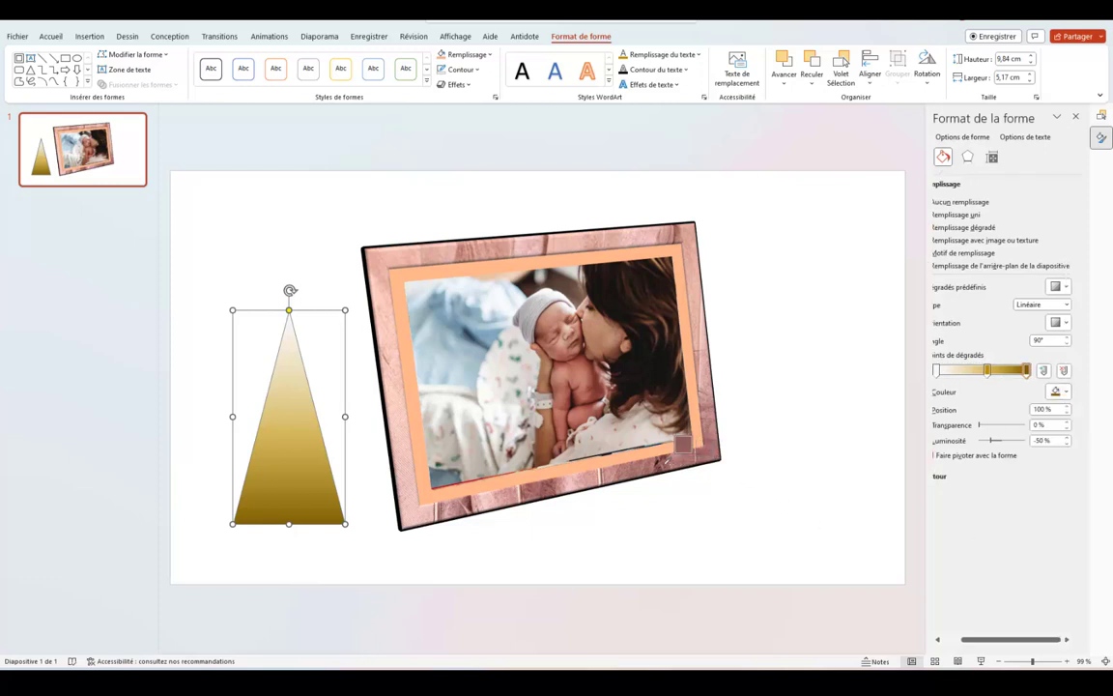
{"action": "left_click", "coordinate": [665, 463]}
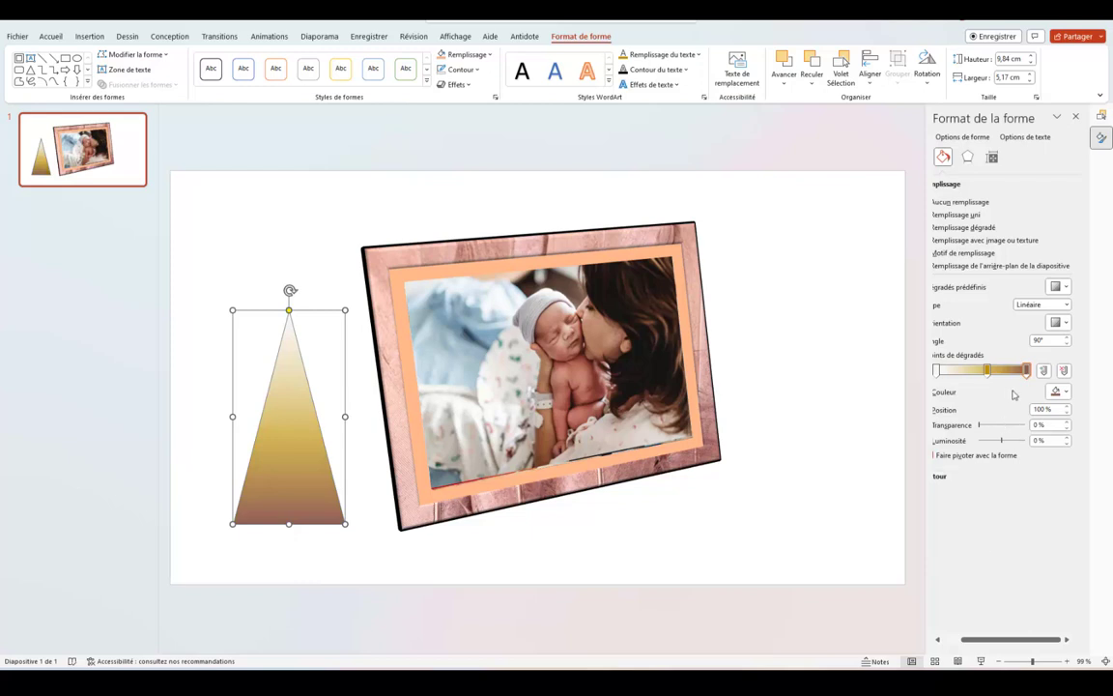
{"action": "left_click", "coordinate": [988, 372]}
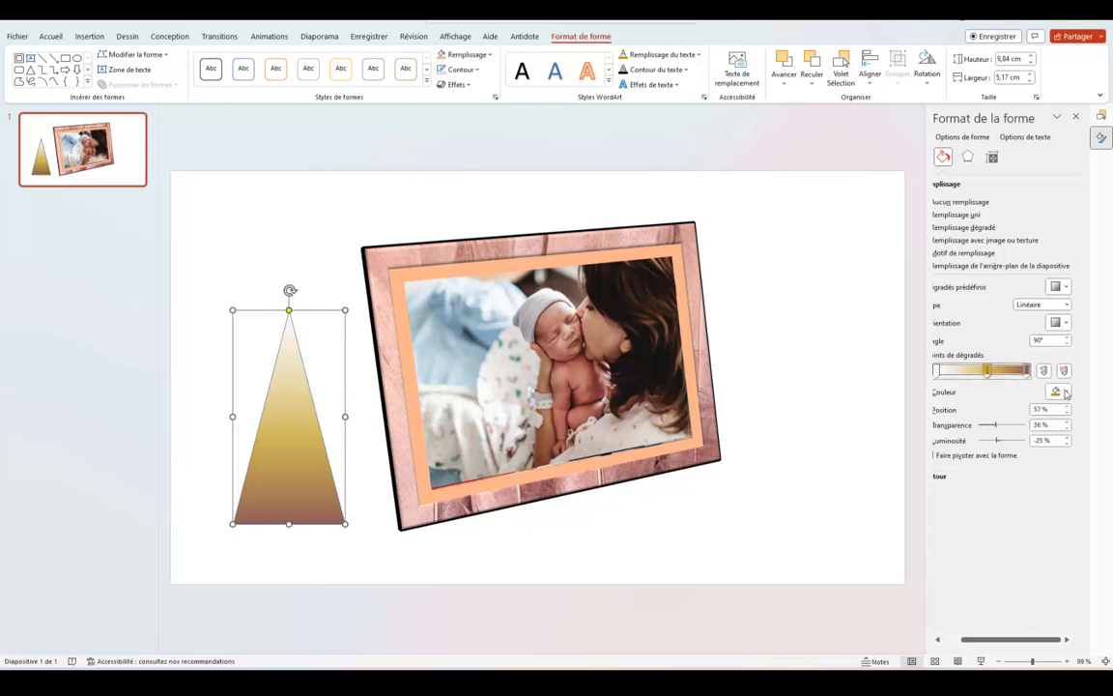
{"action": "left_click", "coordinate": [1066, 392]}
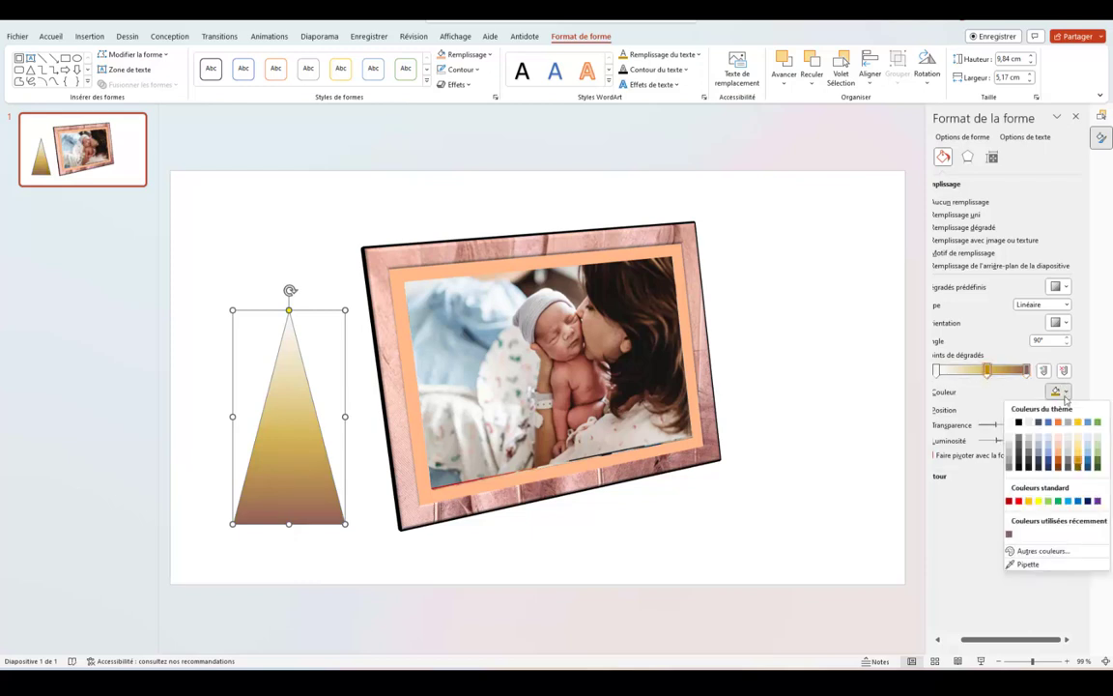
{"action": "left_click", "coordinate": [1029, 565]}
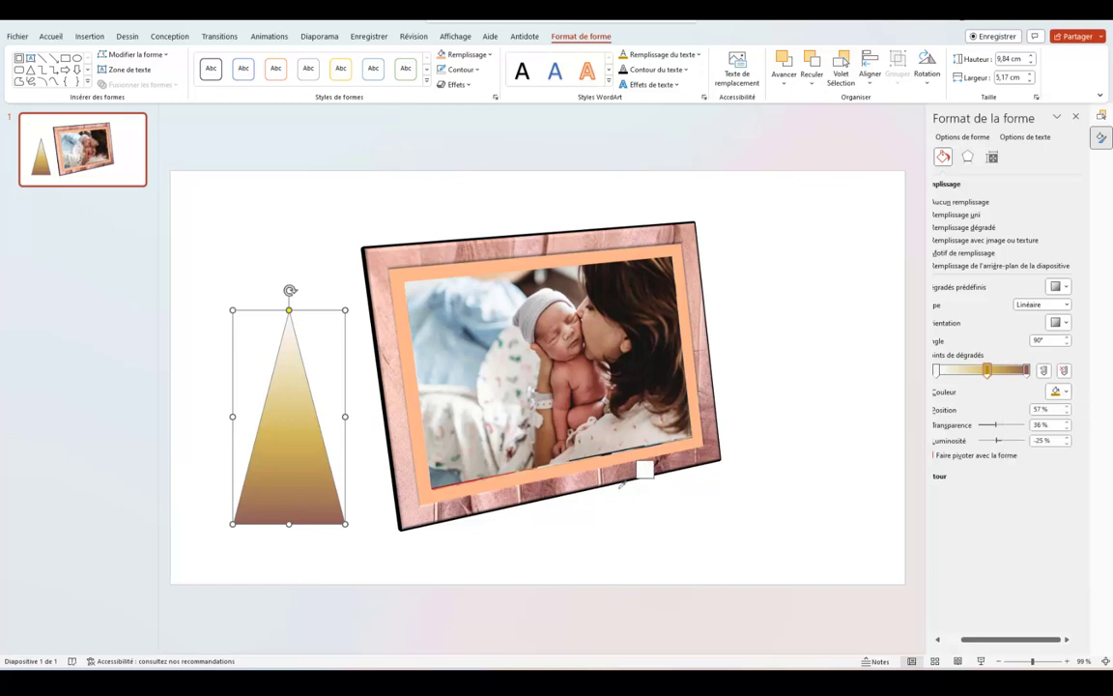
{"action": "left_click", "coordinate": [532, 426]}
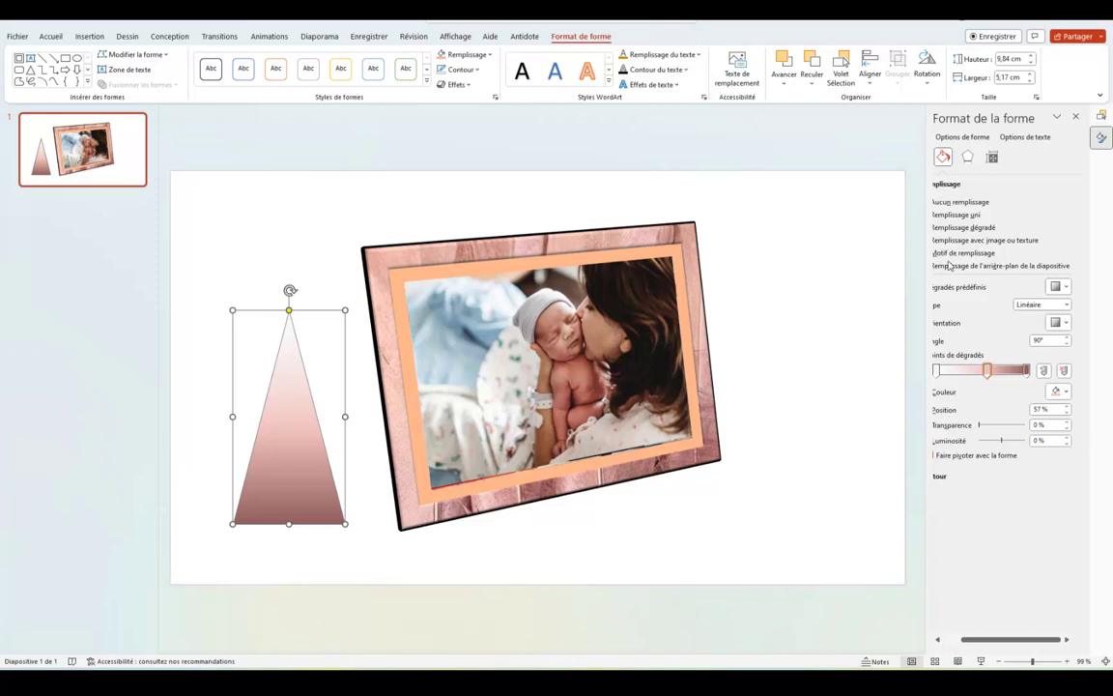
Give the triangle 5 pt soft edges.
{"action": "left_click", "coordinate": [953, 640]}
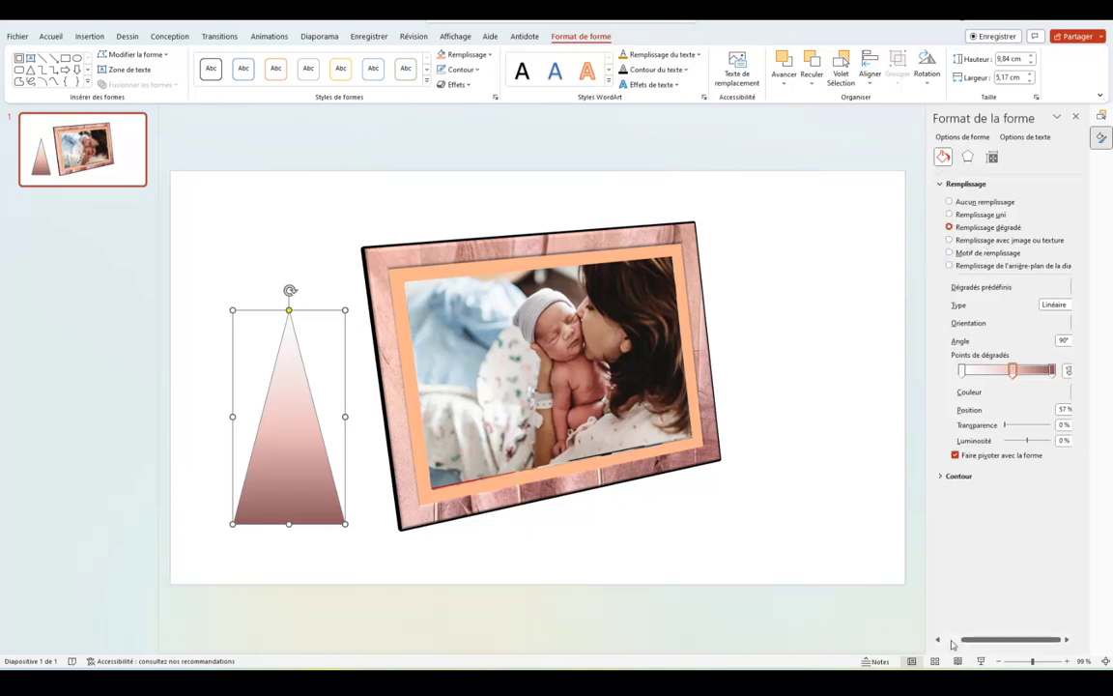
{"action": "left_click", "coordinate": [968, 158]}
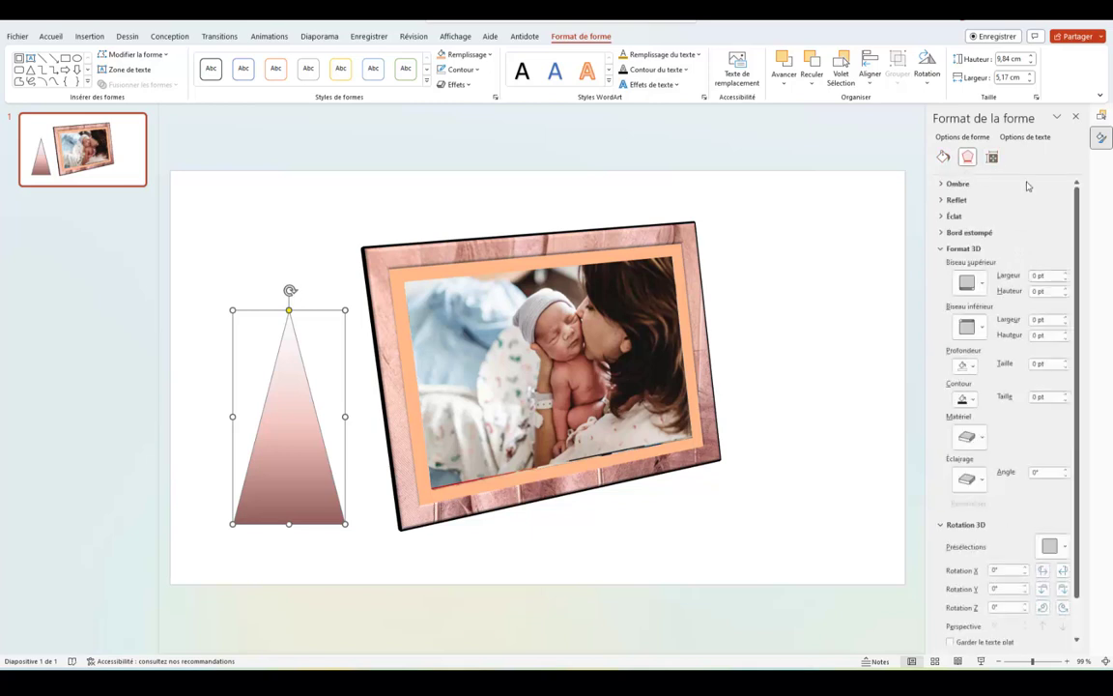
{"action": "left_click", "coordinate": [968, 233]}
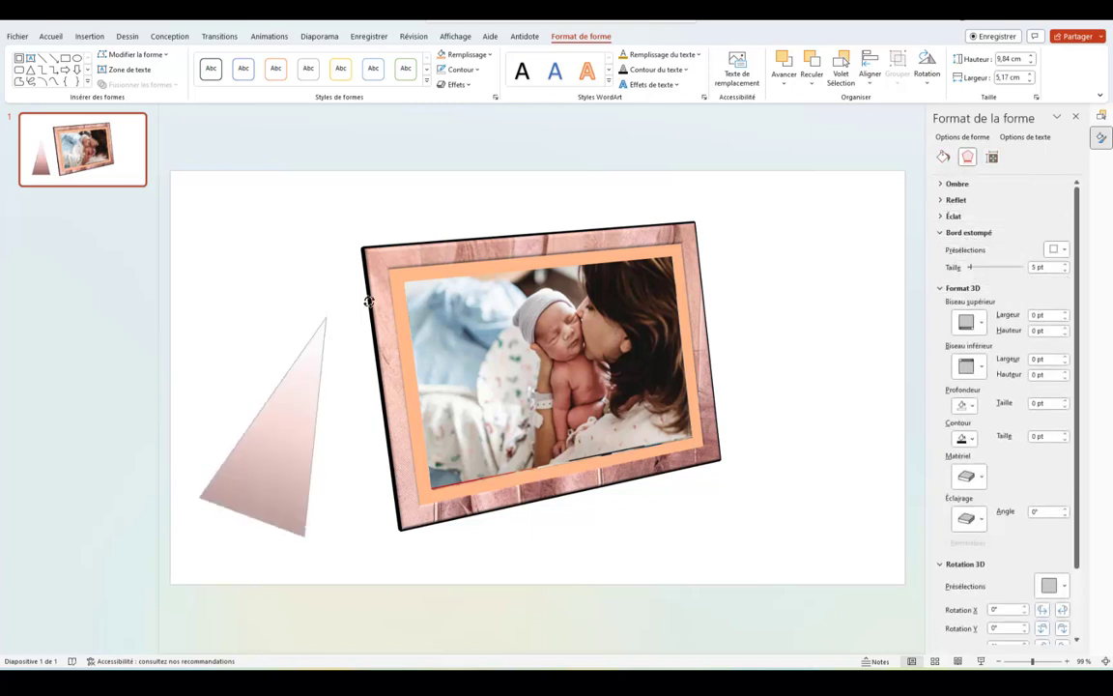
Rotate the triangle and move it under the frame's lower-left corner.
{"action": "left_click_drag", "start_coordinate": [410, 342], "coordinate": [398, 350]}
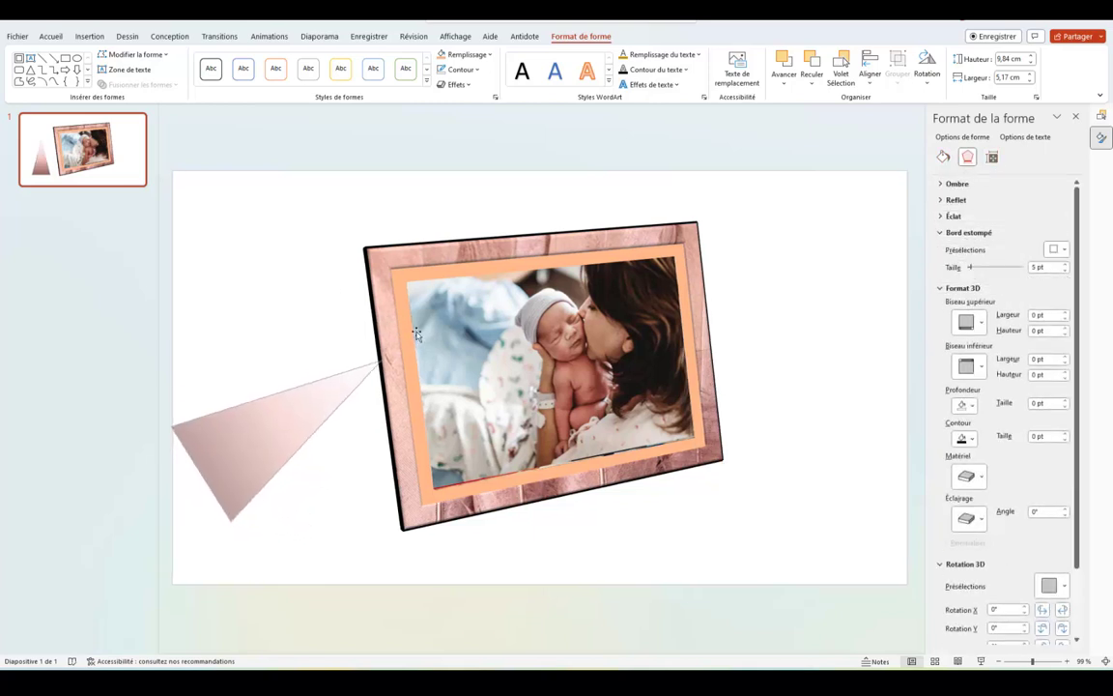
{"action": "left_click", "coordinate": [478, 72]}
{"action": "left_click", "coordinate": [460, 228]}
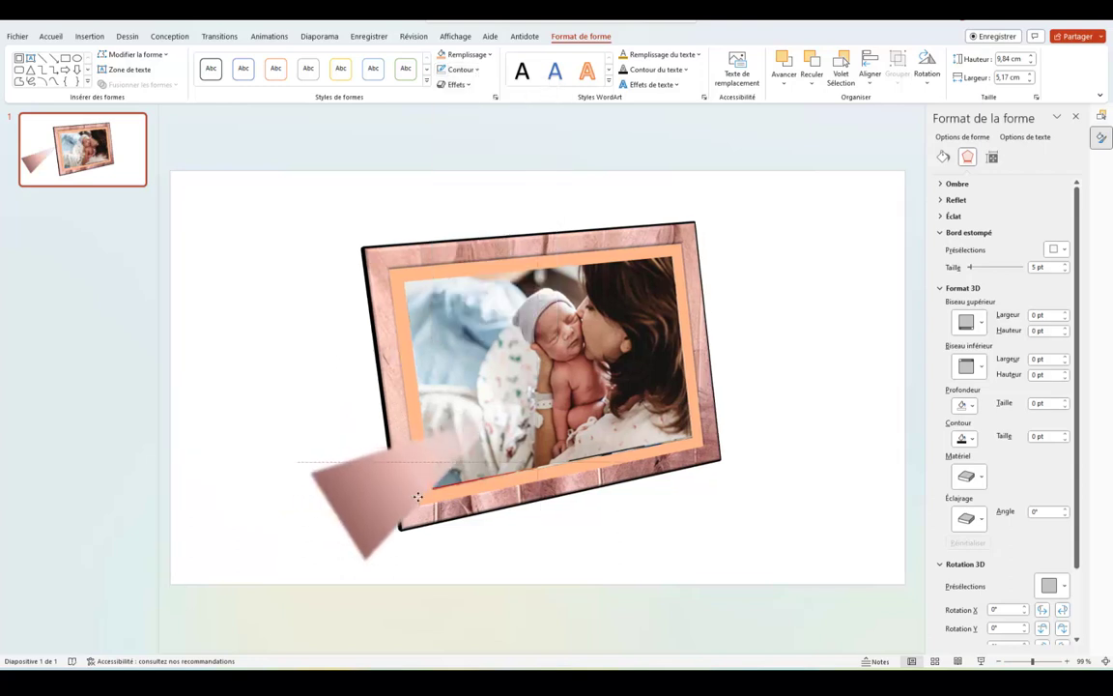
{"action": "mouse_move", "coordinate": [396, 483]}
{"action": "left_mouse_down"}
{"action": "mouse_move", "coordinate": [444, 470]}
{"action": "mouse_move", "coordinate": [436, 466]}
{"action": "left_mouse_up"}
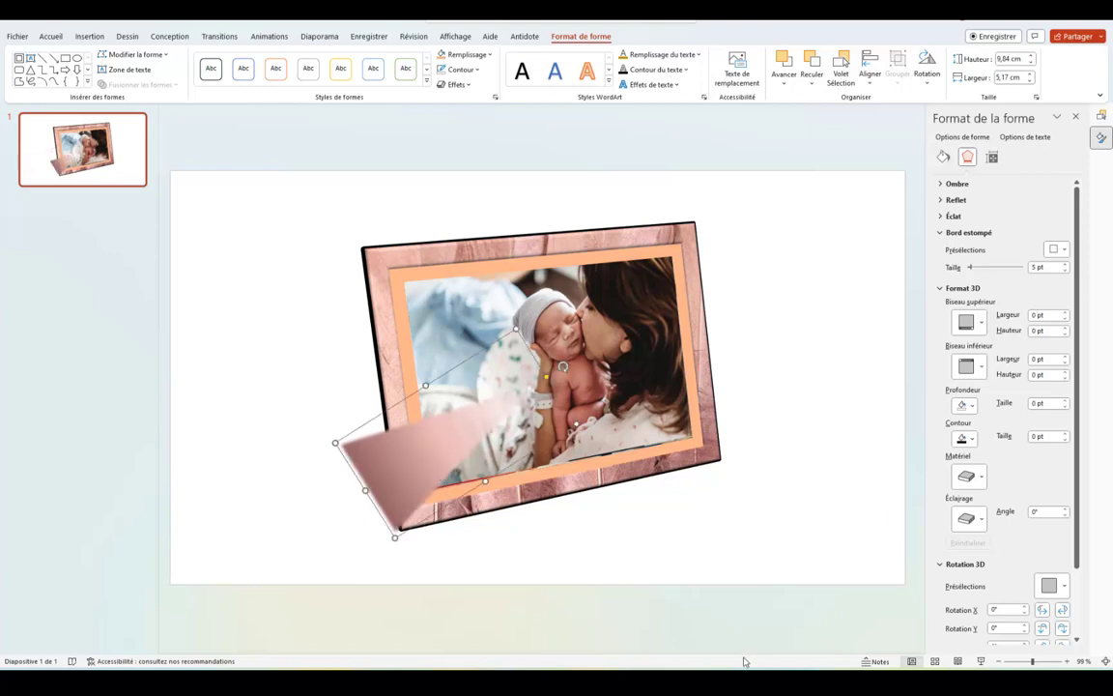
{"action": "key", "text": "Right"}
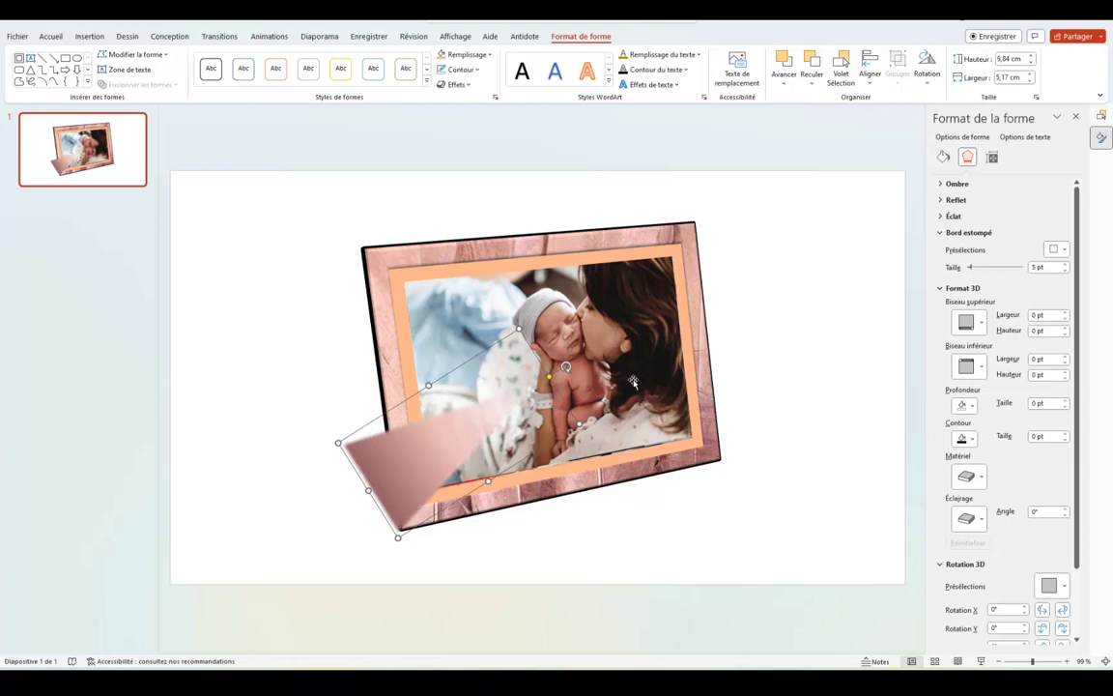
Send the soft triangle to the back, behind the photo frame.
{"action": "right_click", "coordinate": [402, 476]}
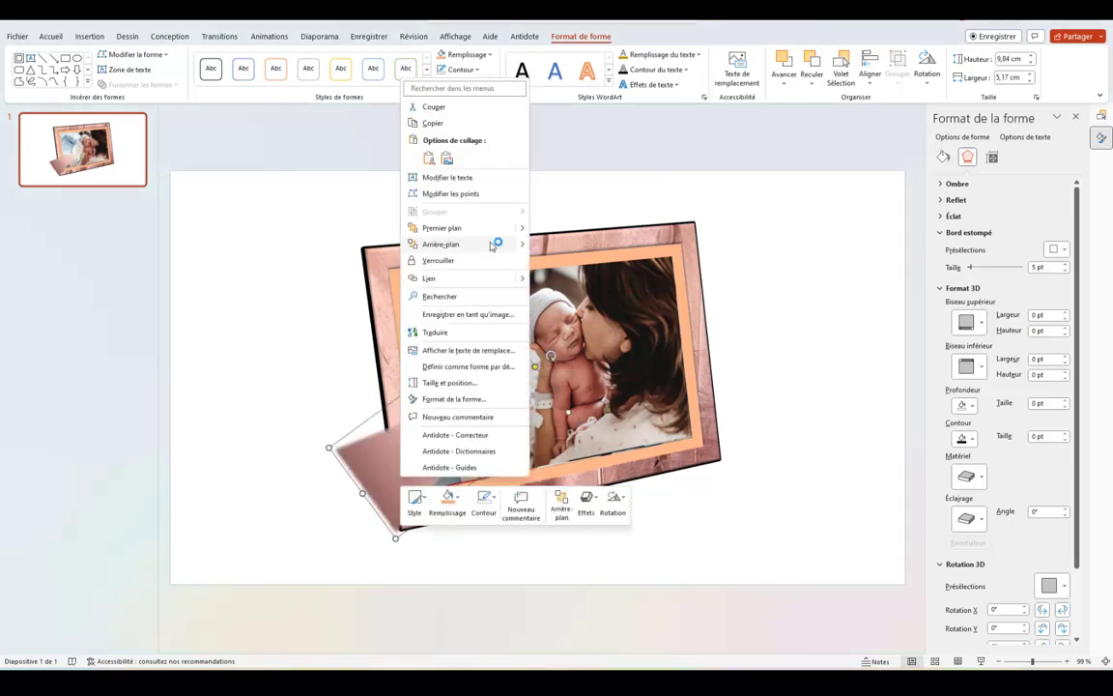
{"action": "mouse_move", "coordinate": [520, 246]}
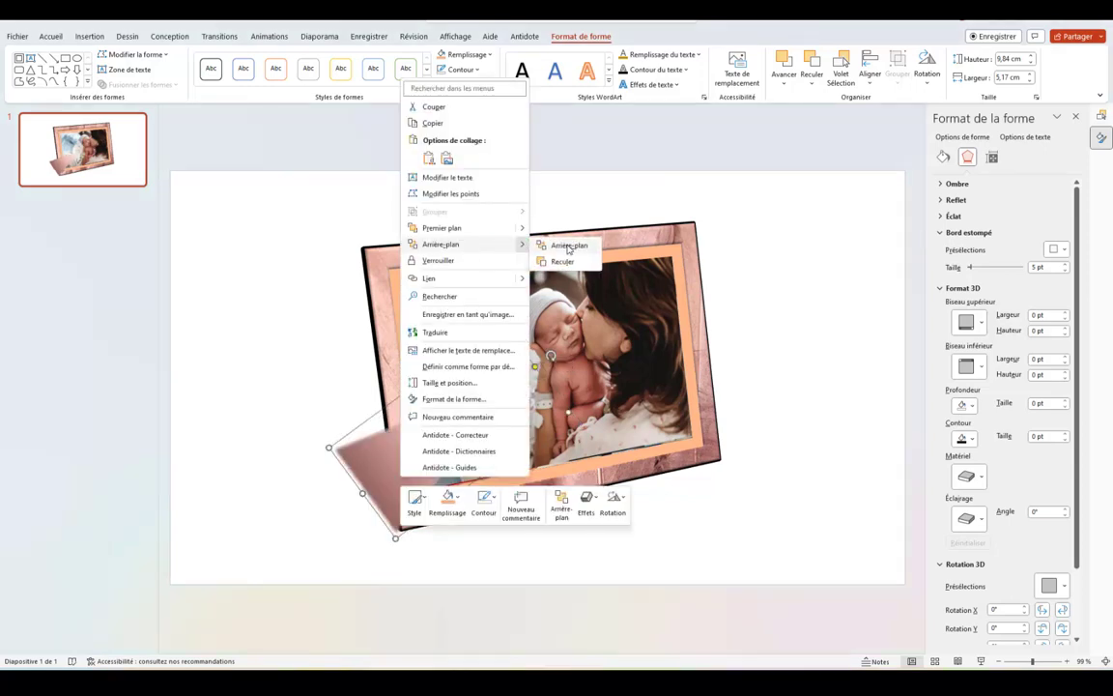
{"action": "left_click", "coordinate": [566, 246]}
{"action": "right_click", "coordinate": [476, 433]}
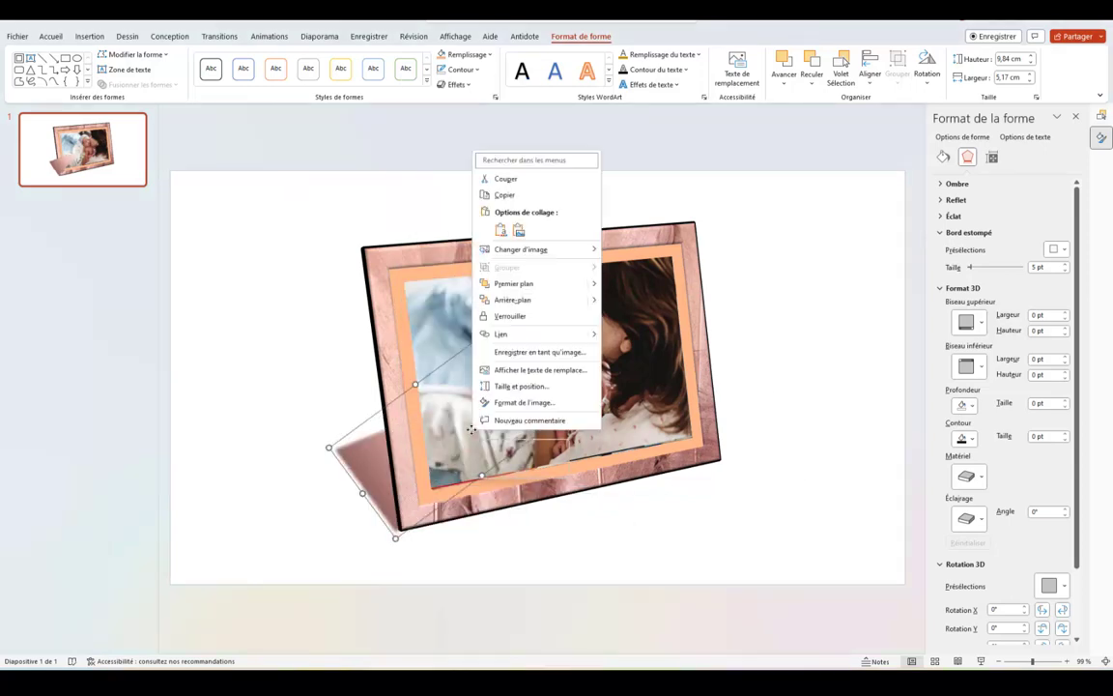
{"action": "left_click", "coordinate": [699, 539]}
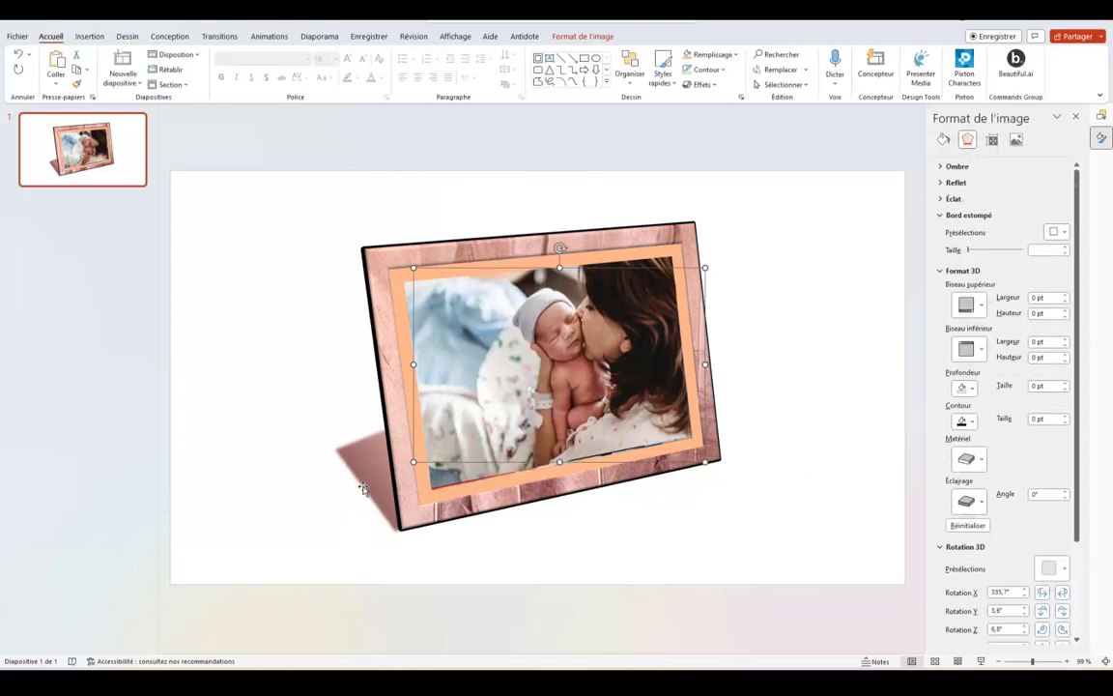
Nudge the triangle right and up, then show the Selection Pane.
{"action": "left_click", "coordinate": [330, 446]}
{"action": "key", "text": "Right"}
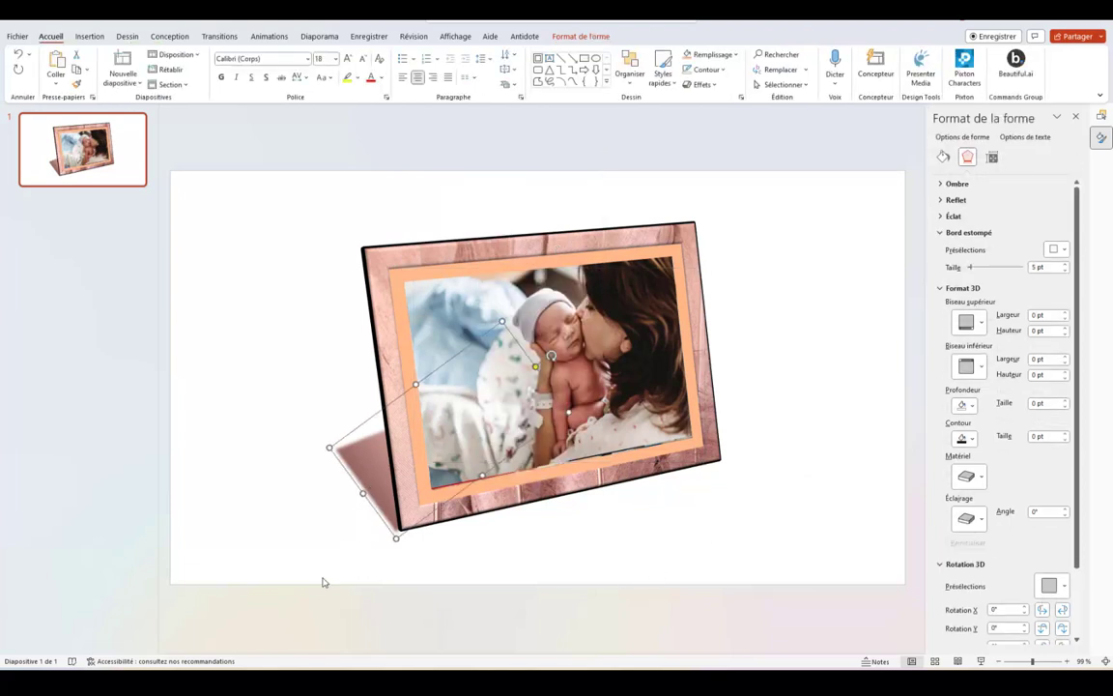
{"action": "key", "text": "ctrl+Right"}
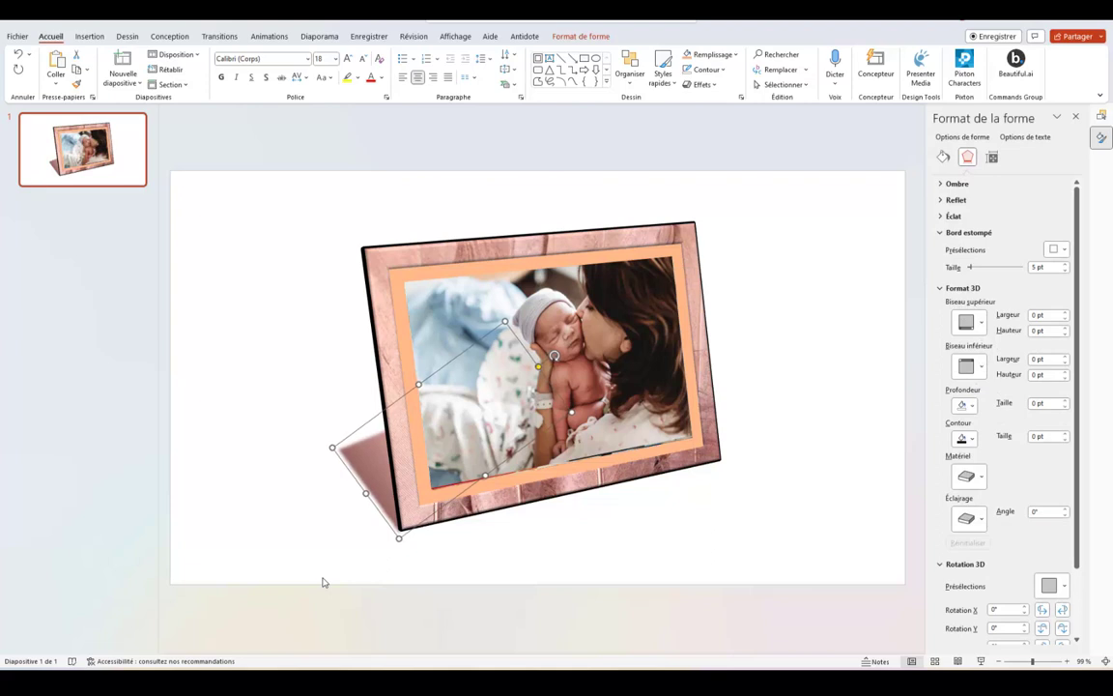
{"action": "key", "text": "ctrl+Up"}
{"action": "key", "text": "ctrl+Up"}
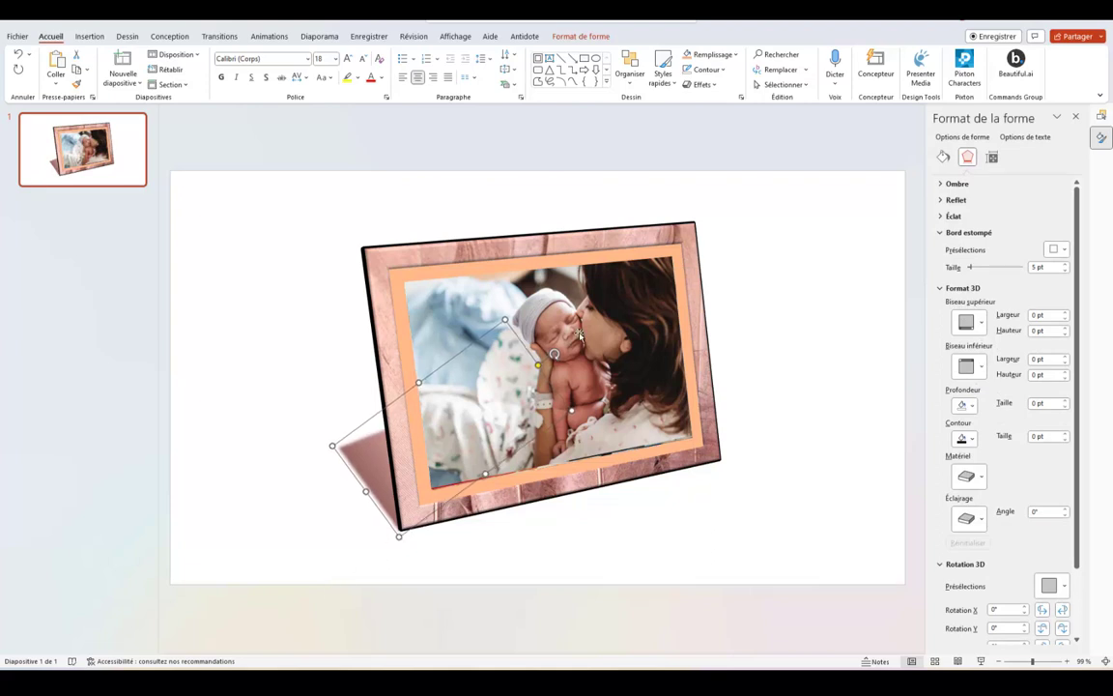
{"action": "left_click", "coordinate": [913, 247]}
{"action": "left_click", "coordinate": [1102, 115]}
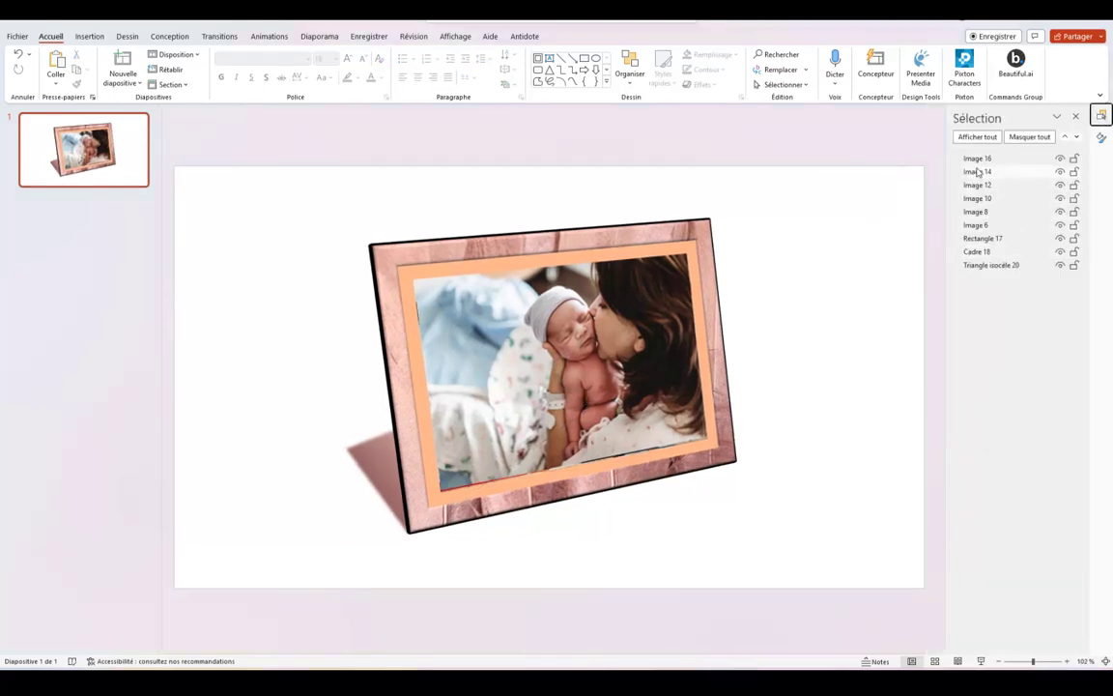
Hide Images 14, 12, 10, 8, 6 and Rectangle 17 in the Selection Pane.
{"action": "left_click", "coordinate": [1061, 172]}
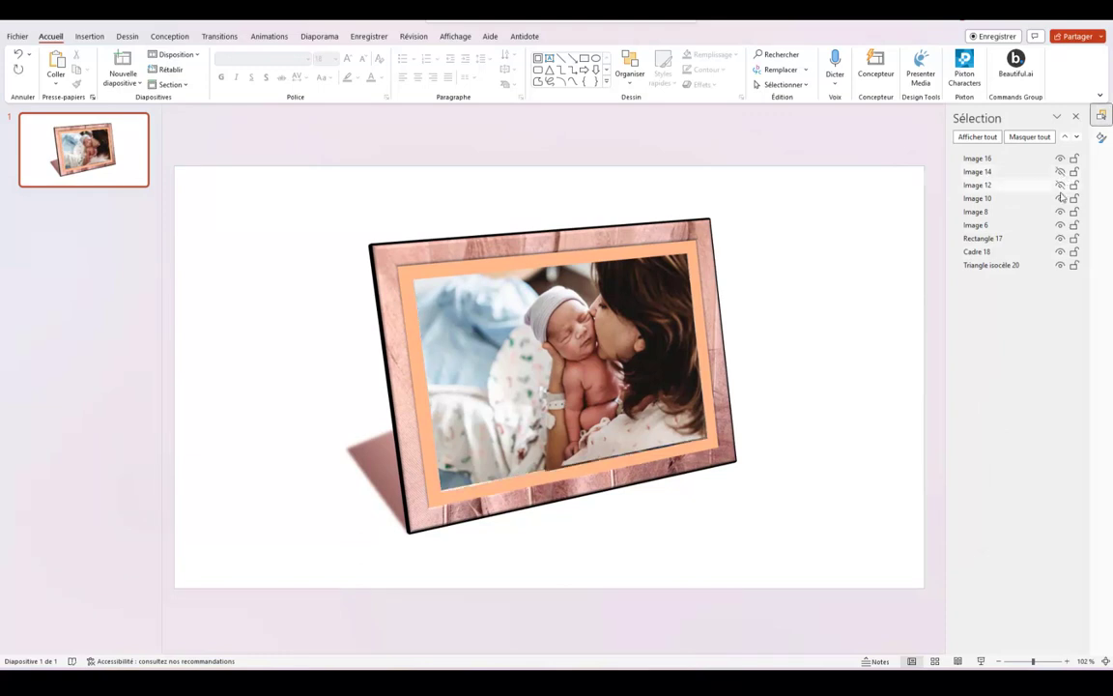
{"action": "left_click", "coordinate": [1061, 185]}
{"action": "left_click", "coordinate": [1060, 198]}
{"action": "left_click", "coordinate": [1060, 212]}
{"action": "left_click", "coordinate": [1060, 225]}
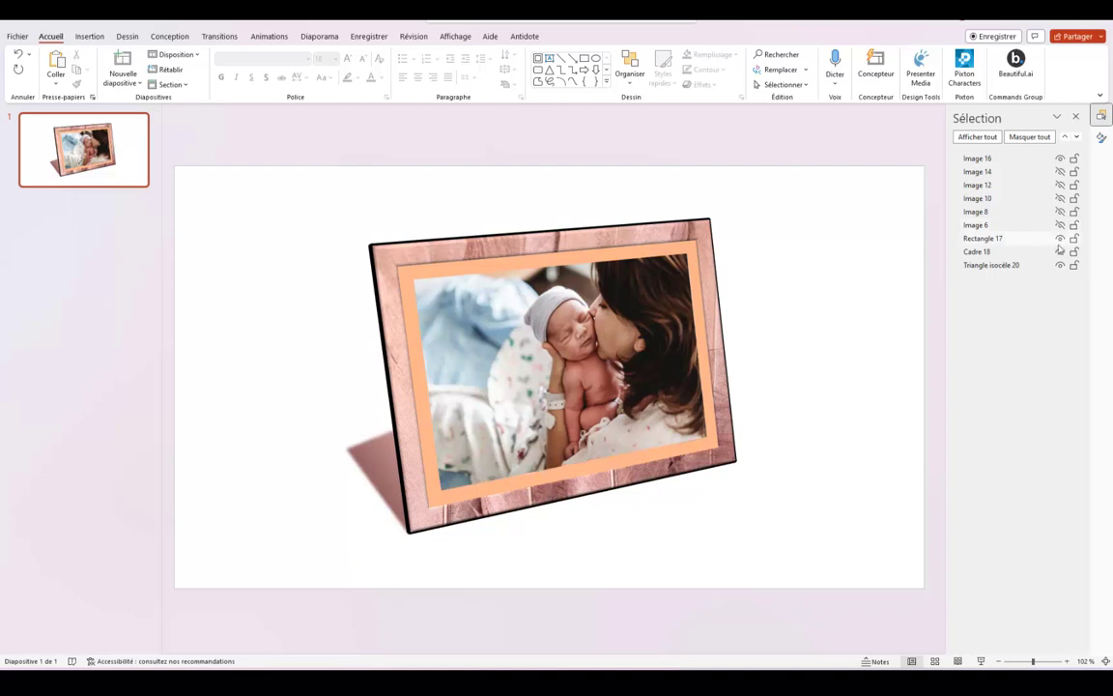
{"action": "left_click", "coordinate": [1060, 239]}
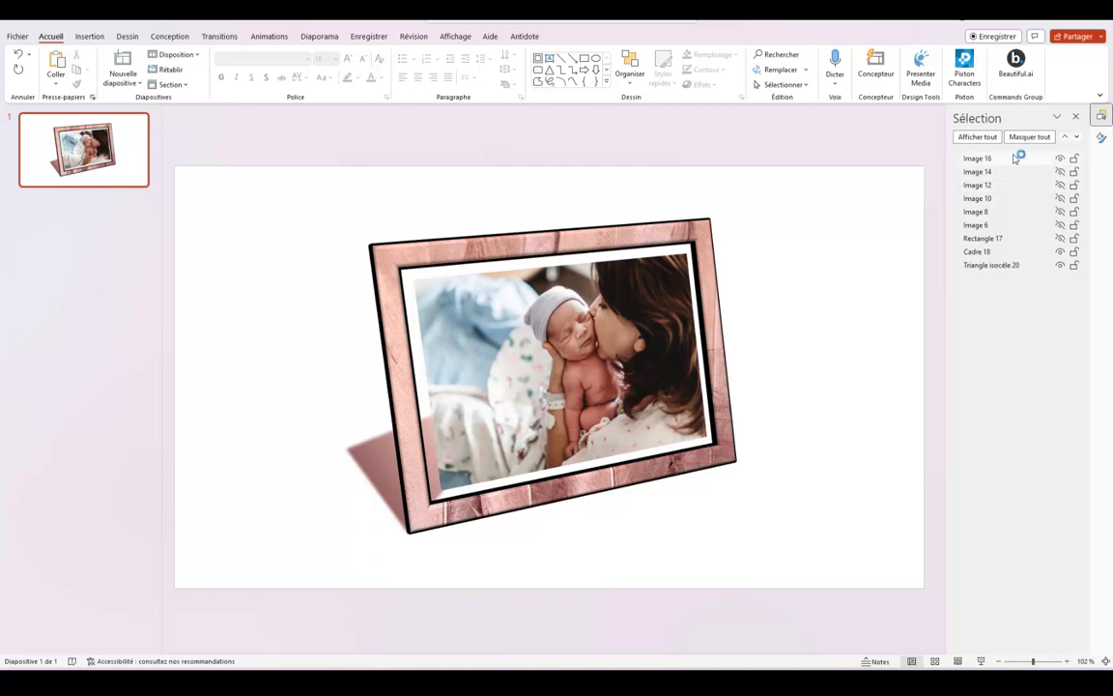
{"action": "left_click", "coordinate": [272, 38]}
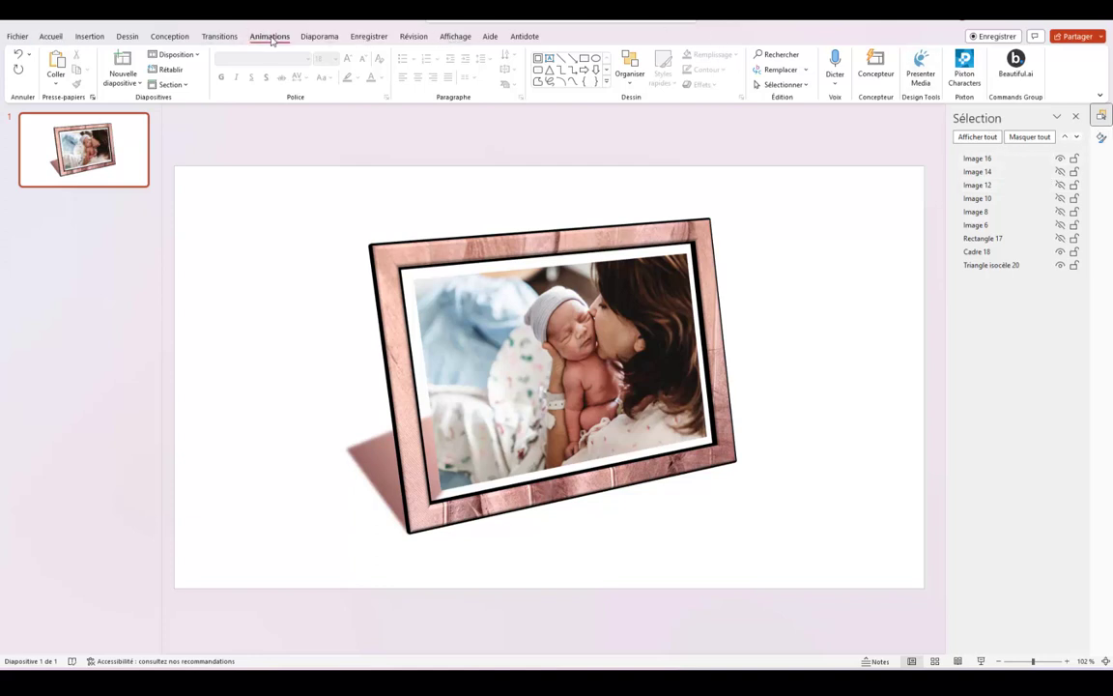
Apply a Fondu exit effect to Image 16.
{"action": "left_click", "coordinate": [986, 160]}
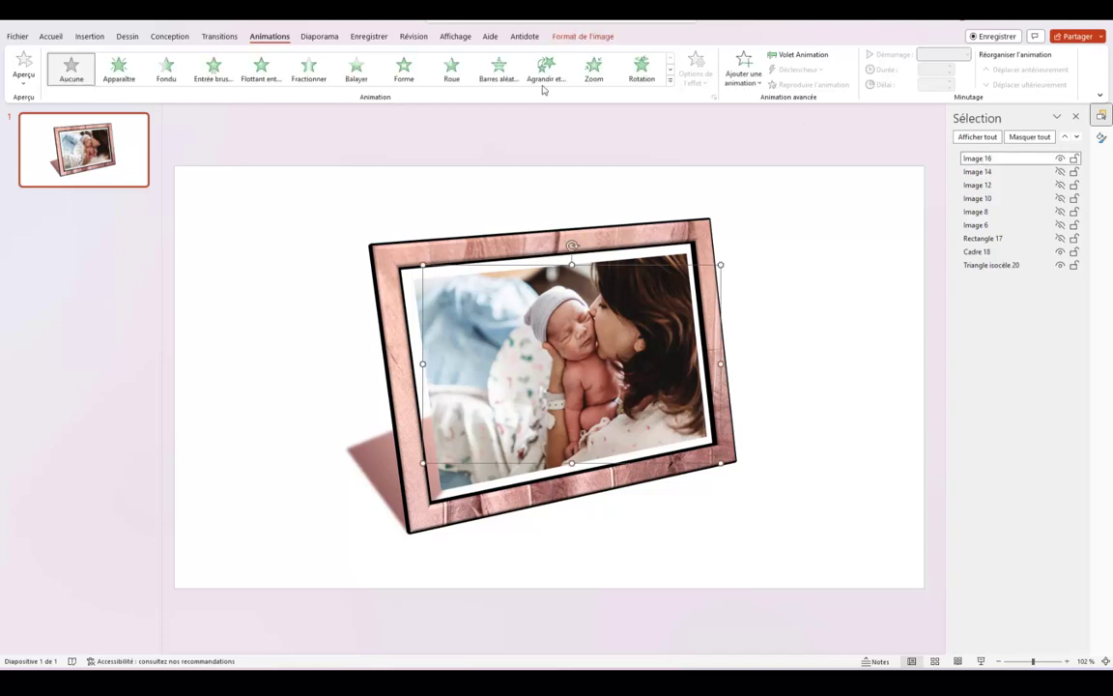
{"action": "left_click", "coordinate": [671, 85]}
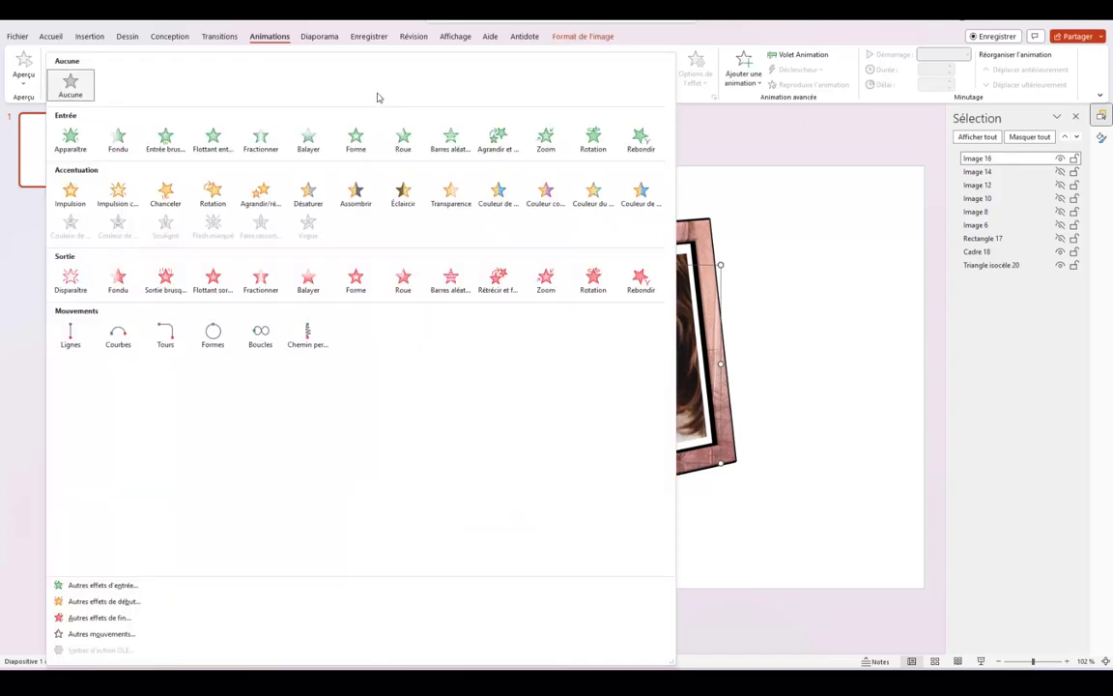
{"action": "left_click", "coordinate": [117, 280]}
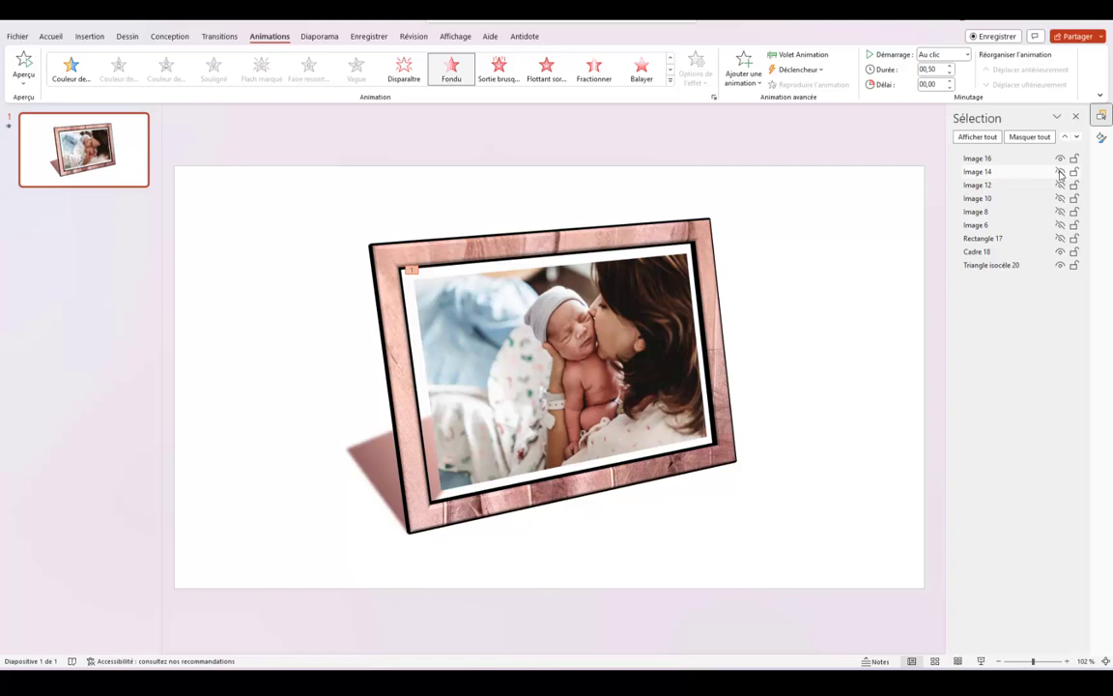
Give Image 14 a Fondu entrance effect and show the Animation pane.
{"action": "left_click", "coordinate": [998, 172]}
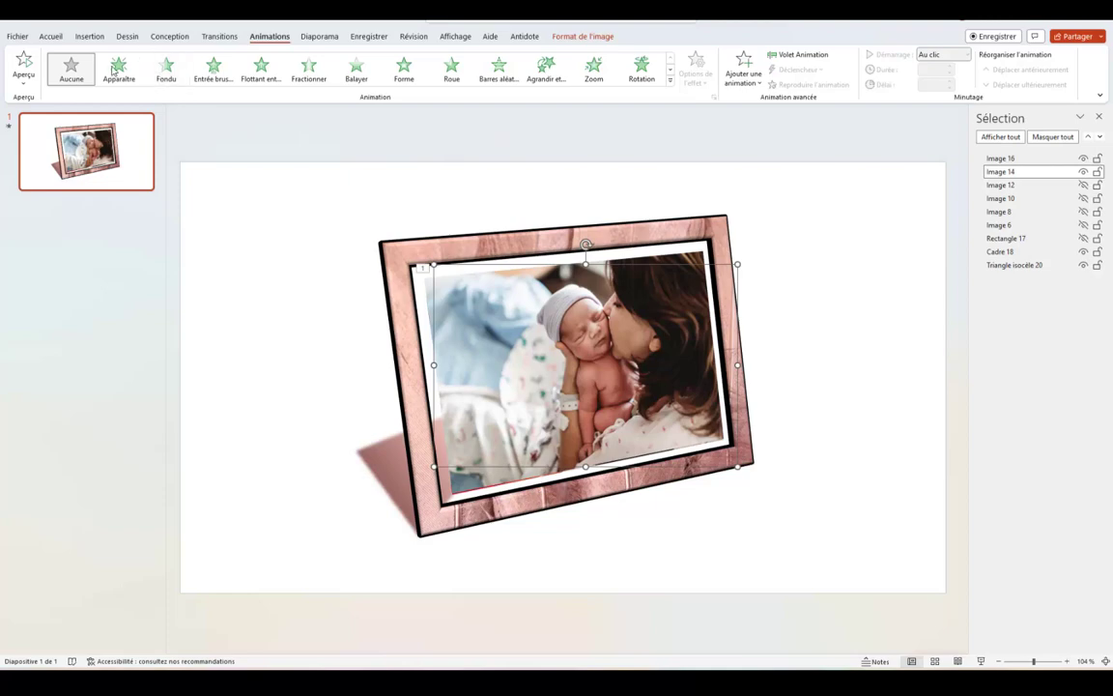
{"action": "left_click", "coordinate": [166, 70]}
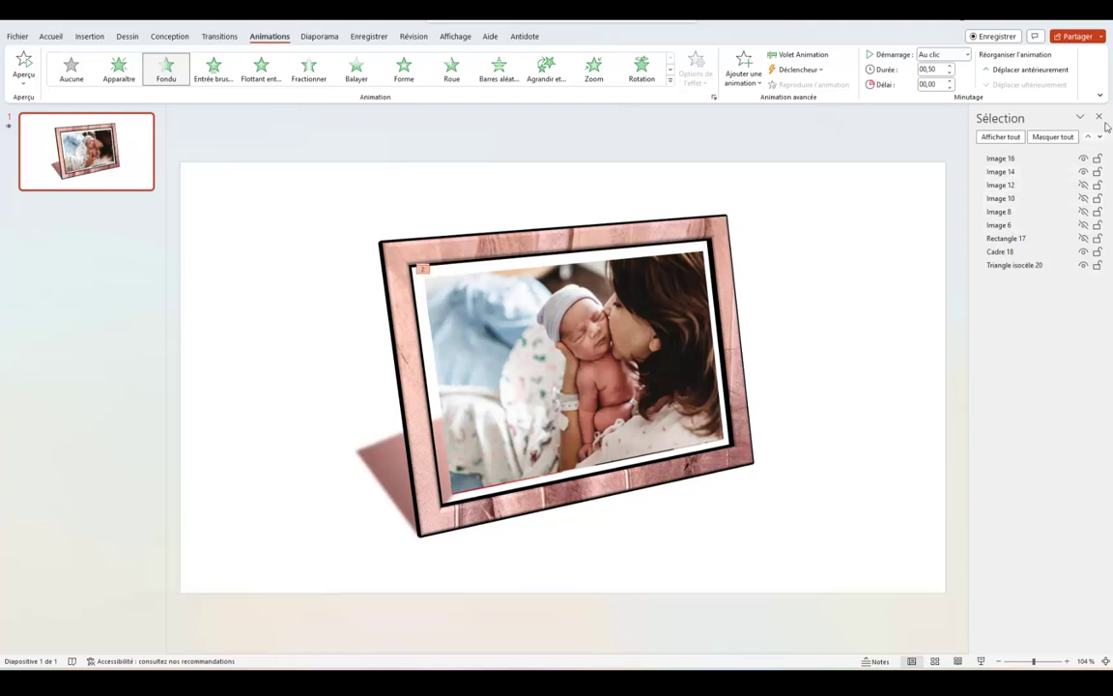
{"action": "left_click", "coordinate": [810, 55]}
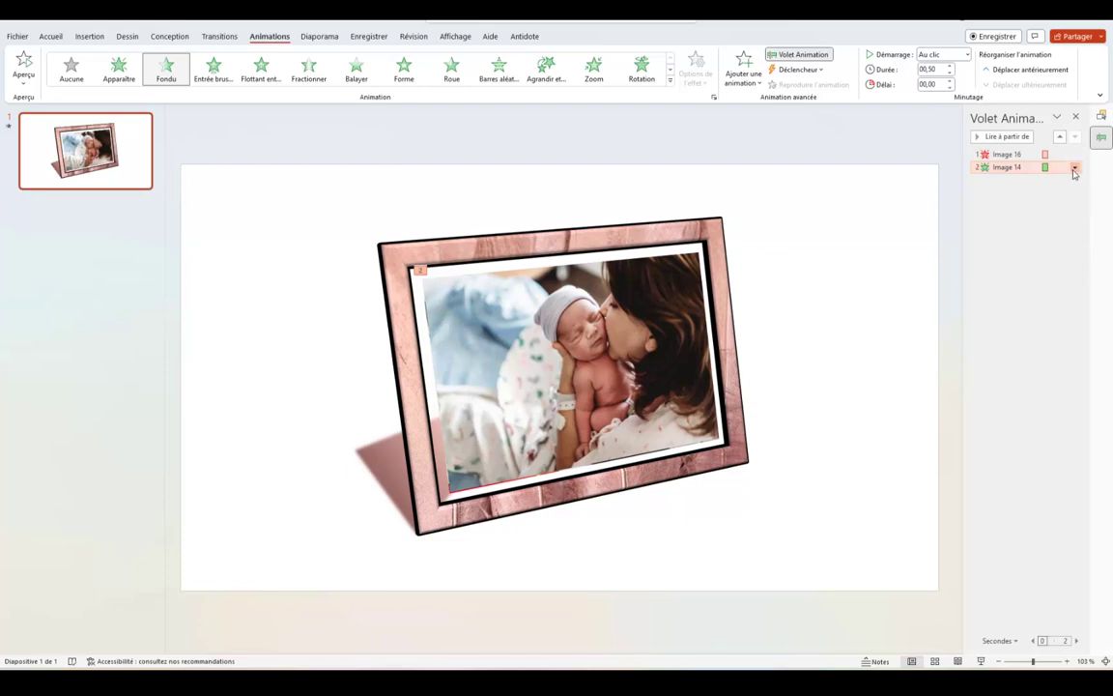
Add Fondu exit effects to Image 14 and, after unhiding it, Image 12.
{"action": "left_click", "coordinate": [670, 85]}
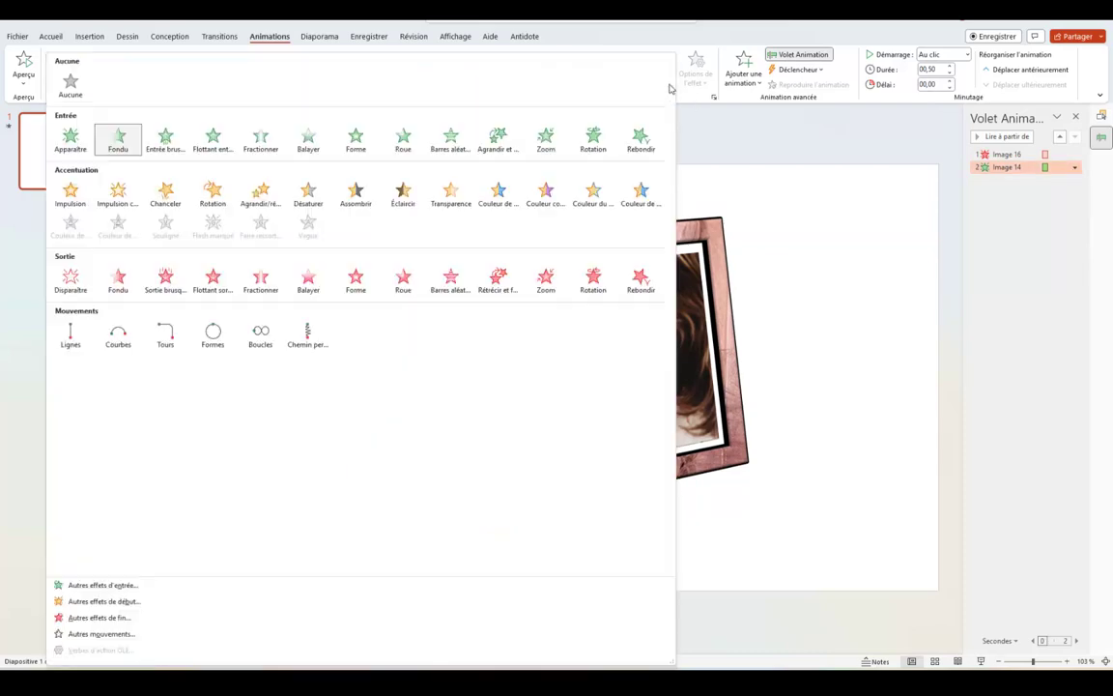
{"action": "left_click", "coordinate": [117, 281]}
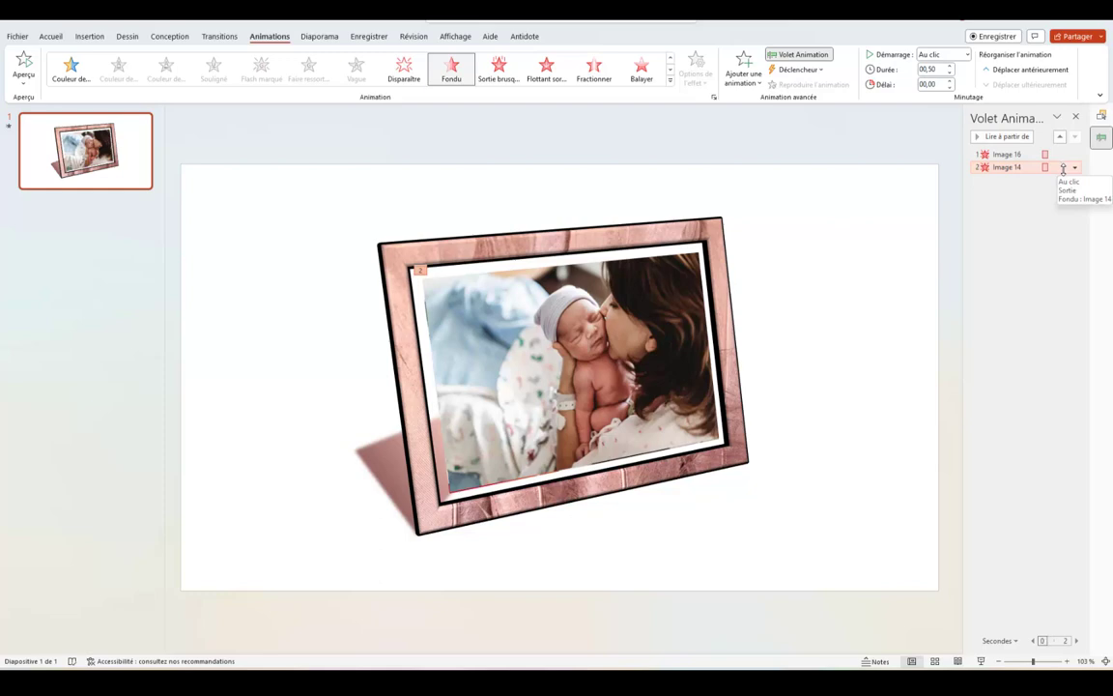
{"action": "left_click", "coordinate": [1102, 115]}
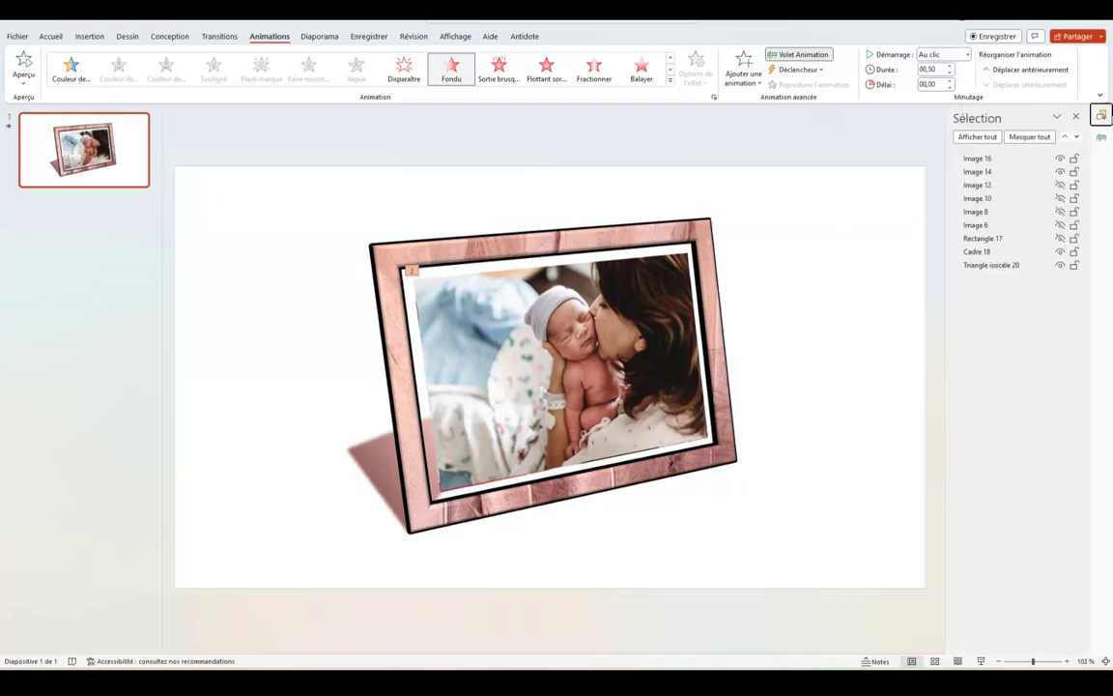
{"action": "left_click", "coordinate": [1060, 185]}
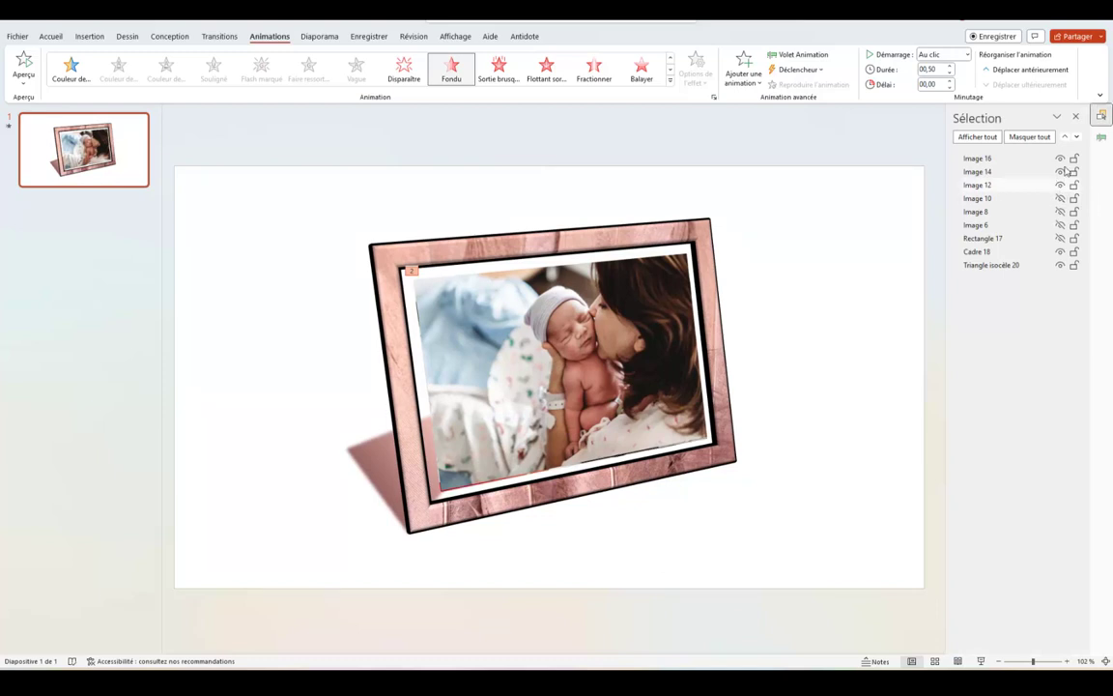
{"action": "left_click", "coordinate": [978, 185]}
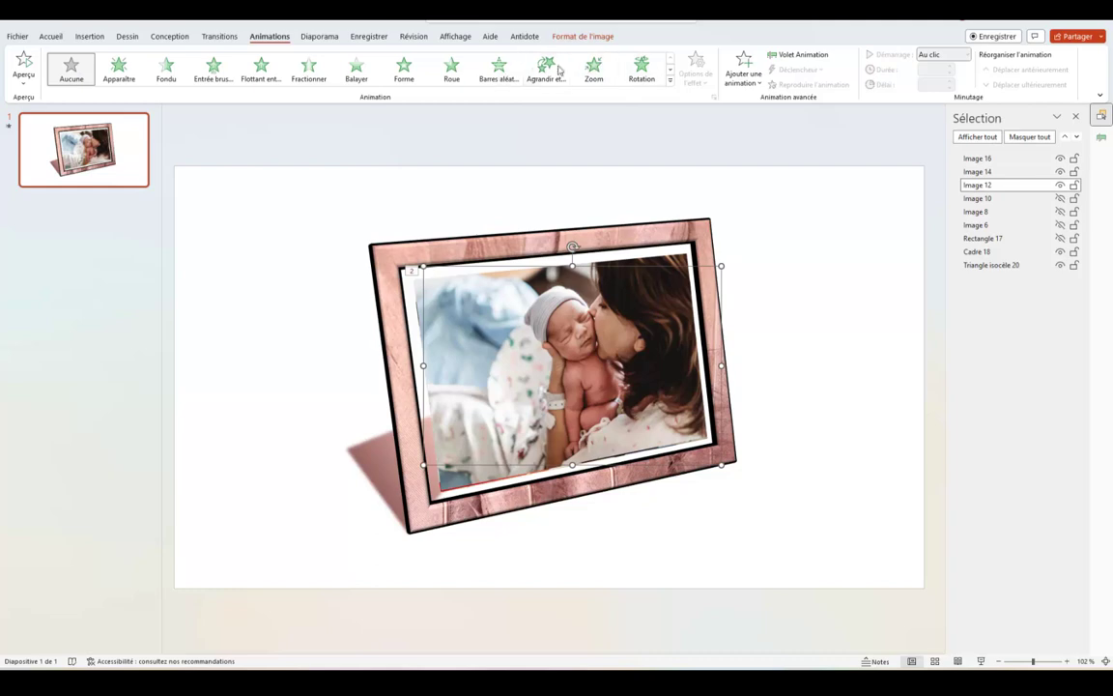
{"action": "left_click", "coordinate": [671, 86]}
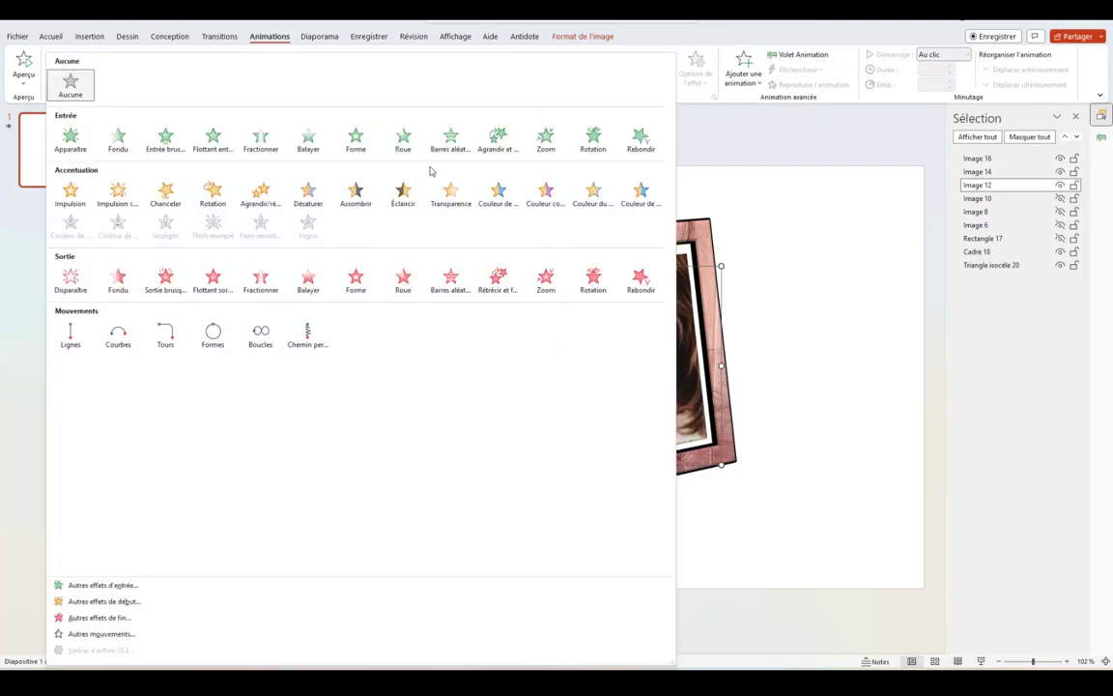
{"action": "left_click", "coordinate": [118, 280]}
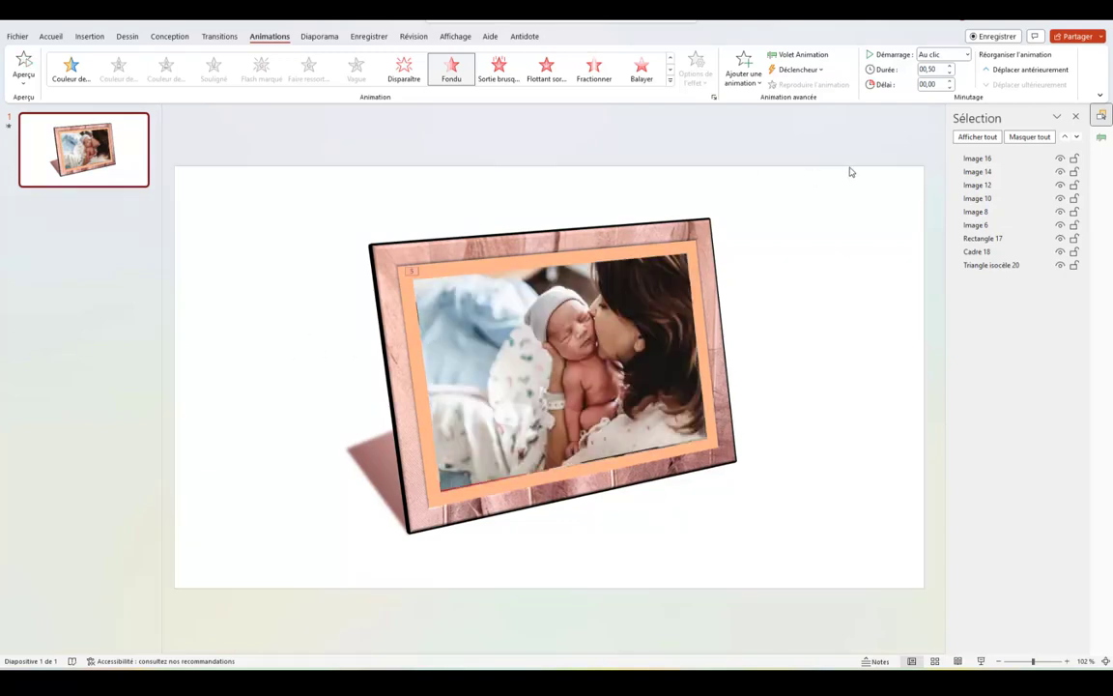
{"action": "left_click", "coordinate": [1104, 141]}
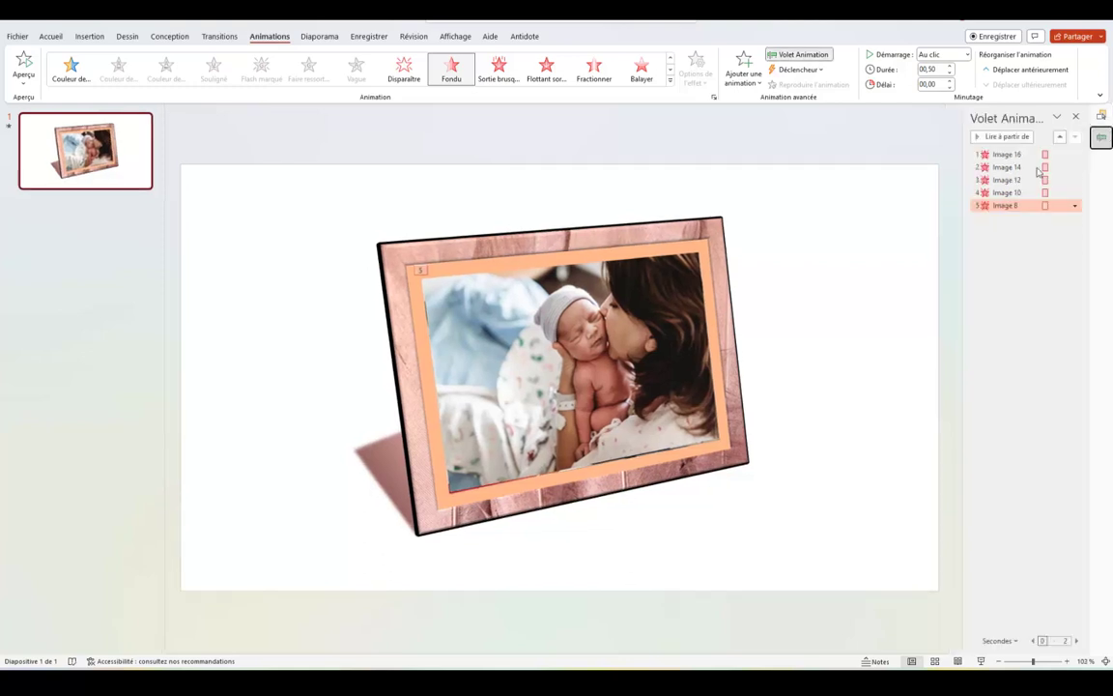
Set a 02,00 delay on all five fade-outs and slightly lengthen their duration.
{"action": "left_click", "coordinate": [1008, 155], "text": "shift"}
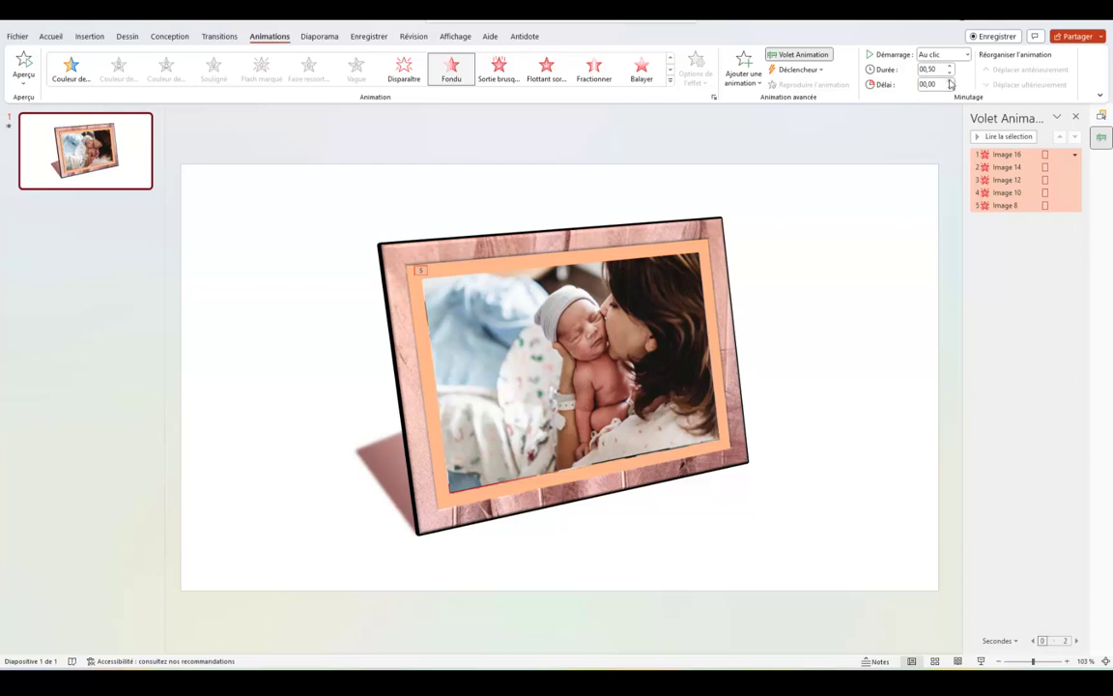
{"action": "double_click", "coordinate": [951, 82]}
{"action": "left_click", "coordinate": [950, 82]}
{"action": "left_click", "coordinate": [950, 82]}
{"action": "left_click", "coordinate": [950, 82]}
{"action": "double_click", "coordinate": [950, 83]}
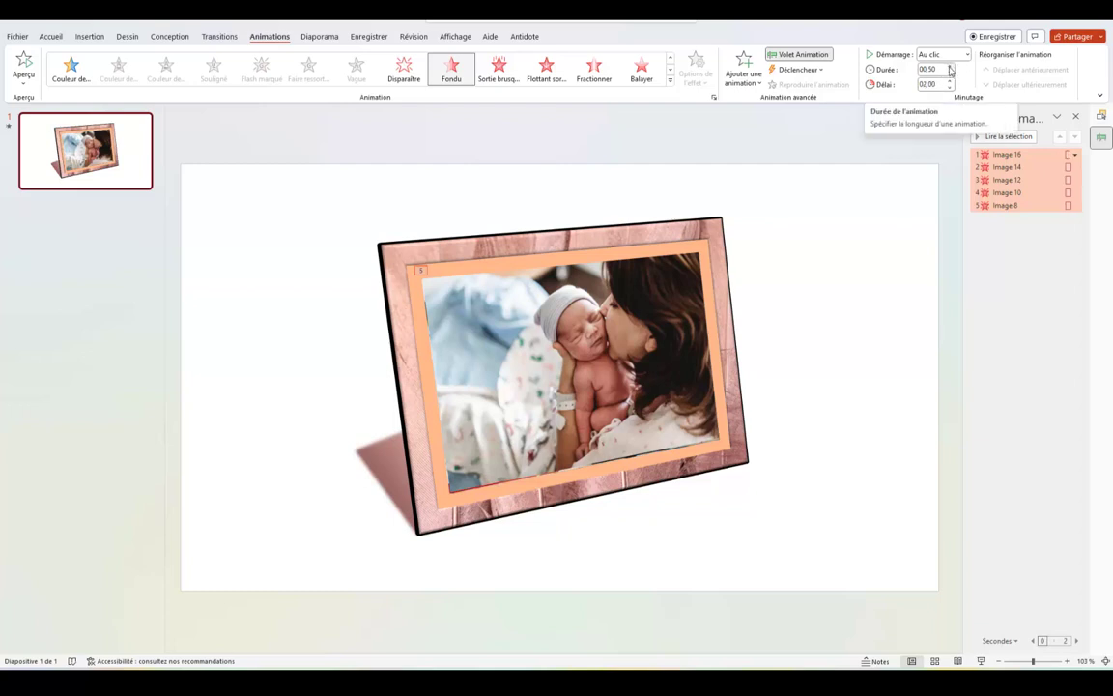
{"action": "left_click", "coordinate": [950, 66]}
Preview the slide's fade-out animation sequence.
{"action": "left_click", "coordinate": [947, 290]}
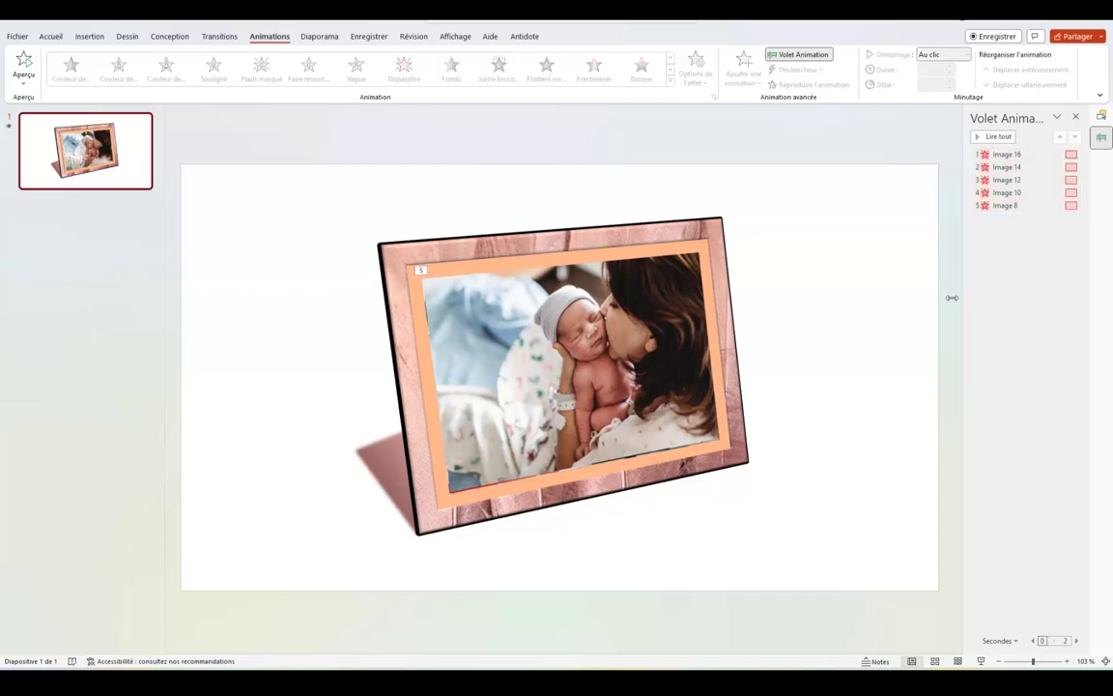
{"action": "left_click", "coordinate": [7, 128]}
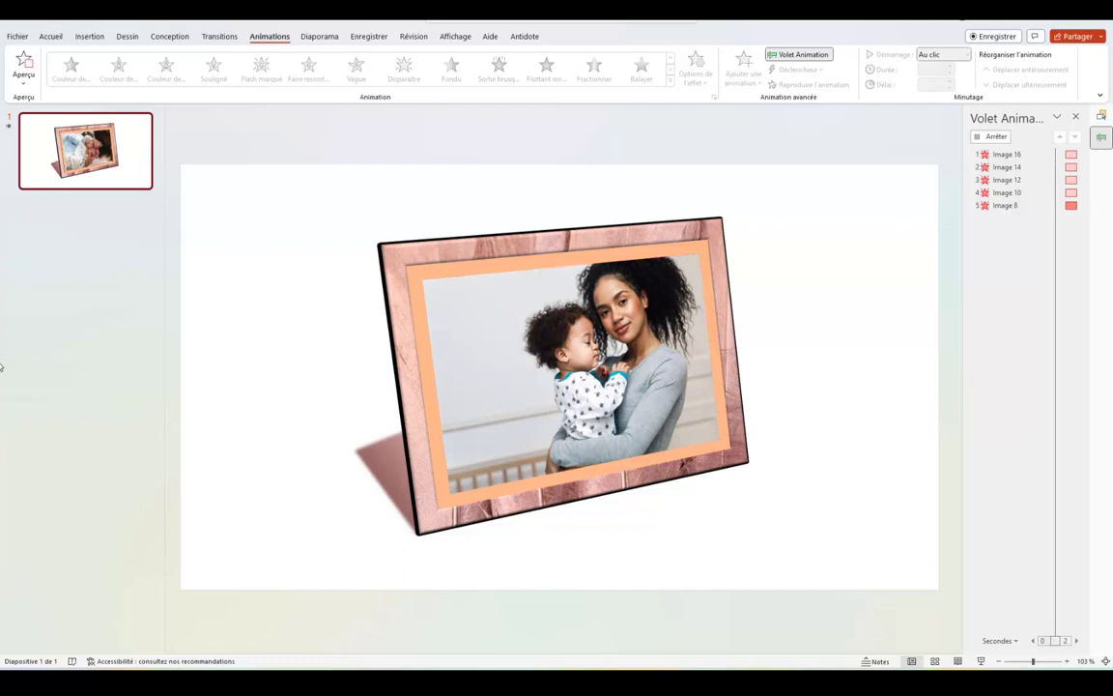
{"action": "left_click", "coordinate": [378, 467]}
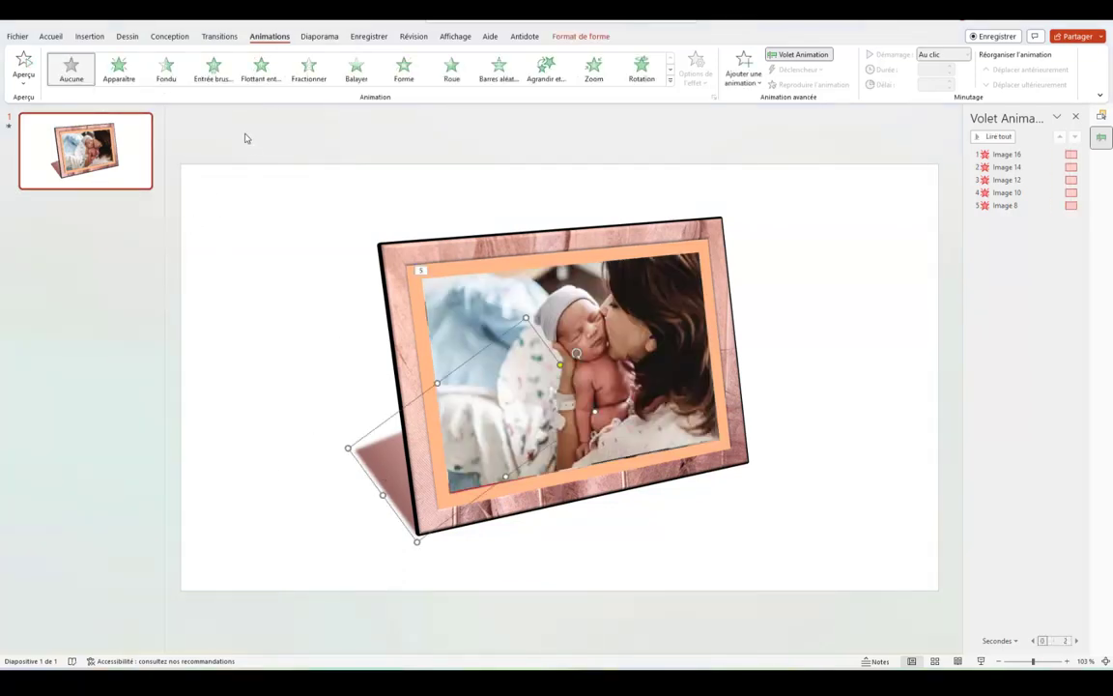
Turn the shadow gradient's end and middle stops dark grey (-75 % and -50 % luminosity).
{"action": "left_click", "coordinate": [51, 39]}
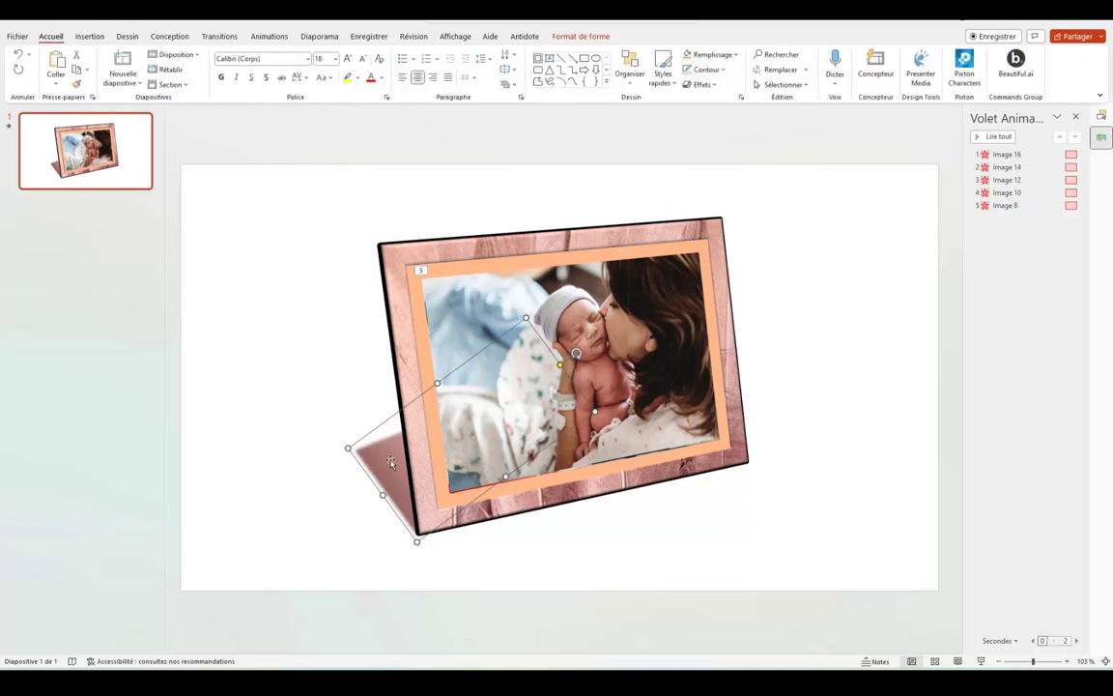
{"action": "left_click", "coordinate": [581, 36]}
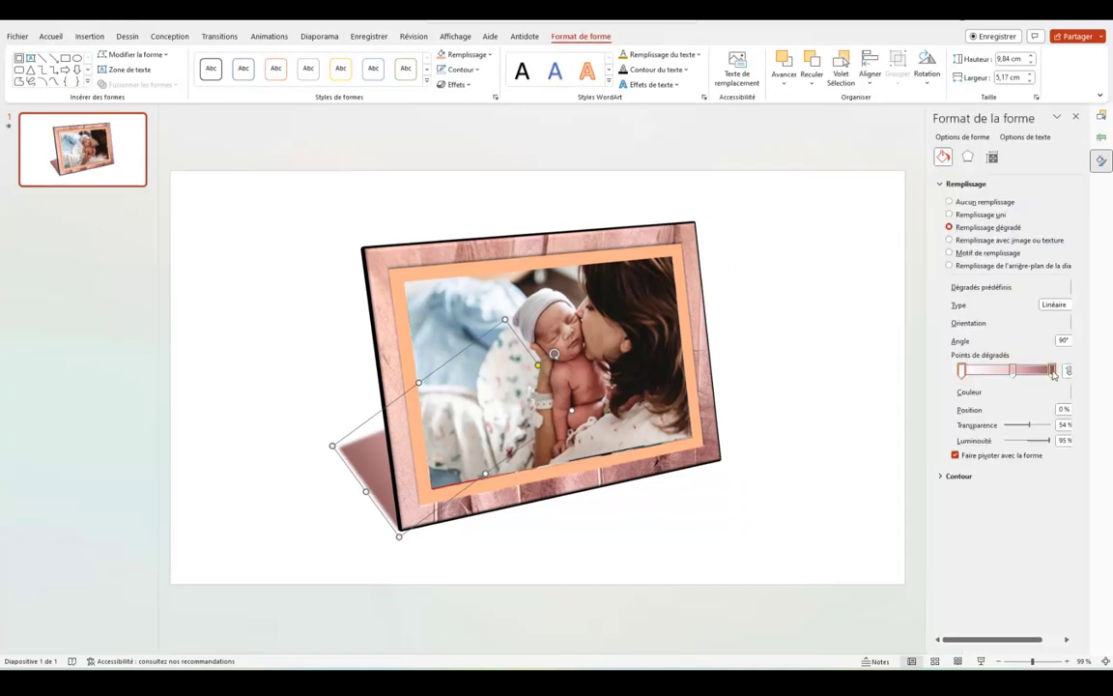
{"action": "left_click", "coordinate": [1052, 371]}
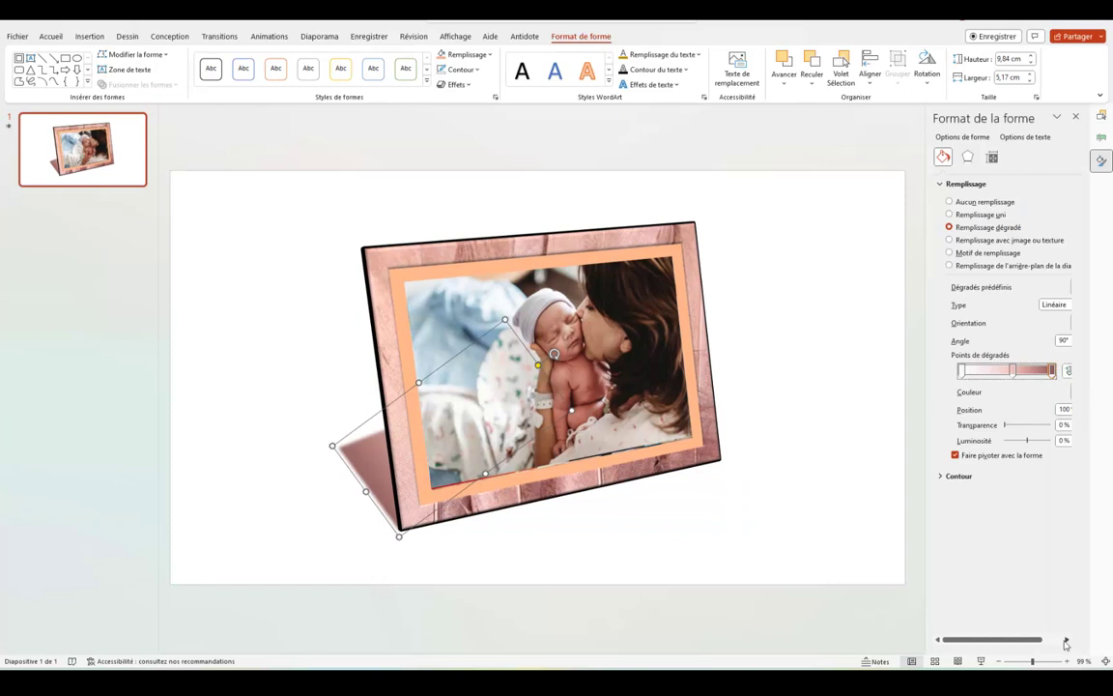
{"action": "left_click", "coordinate": [1066, 642]}
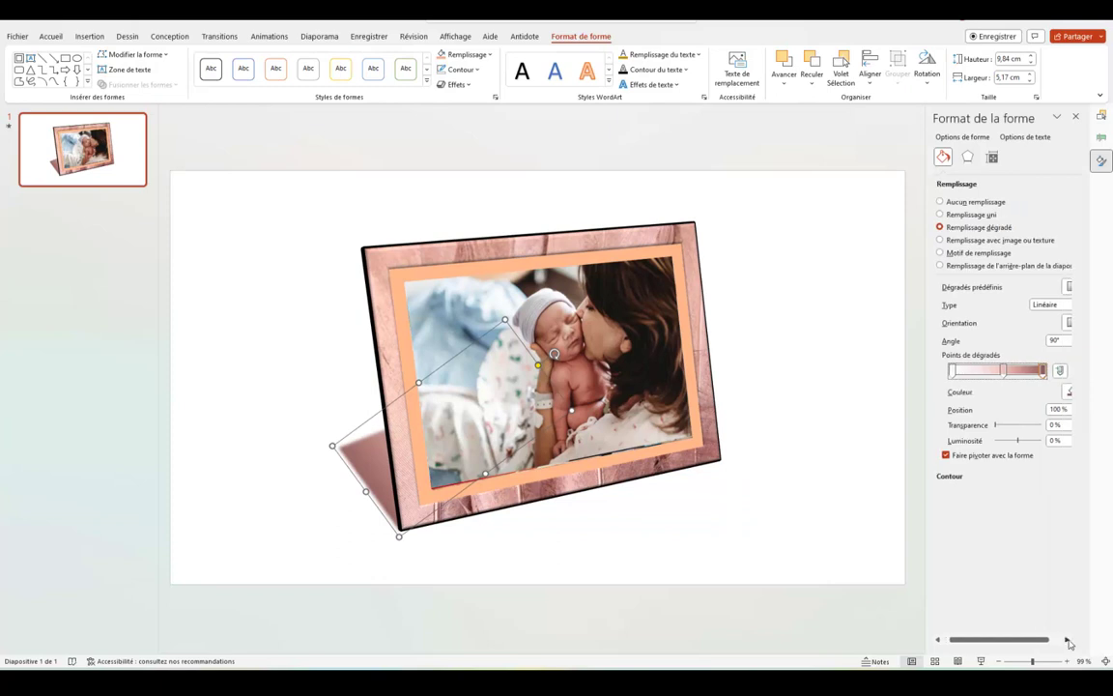
{"action": "left_click", "coordinate": [1066, 393]}
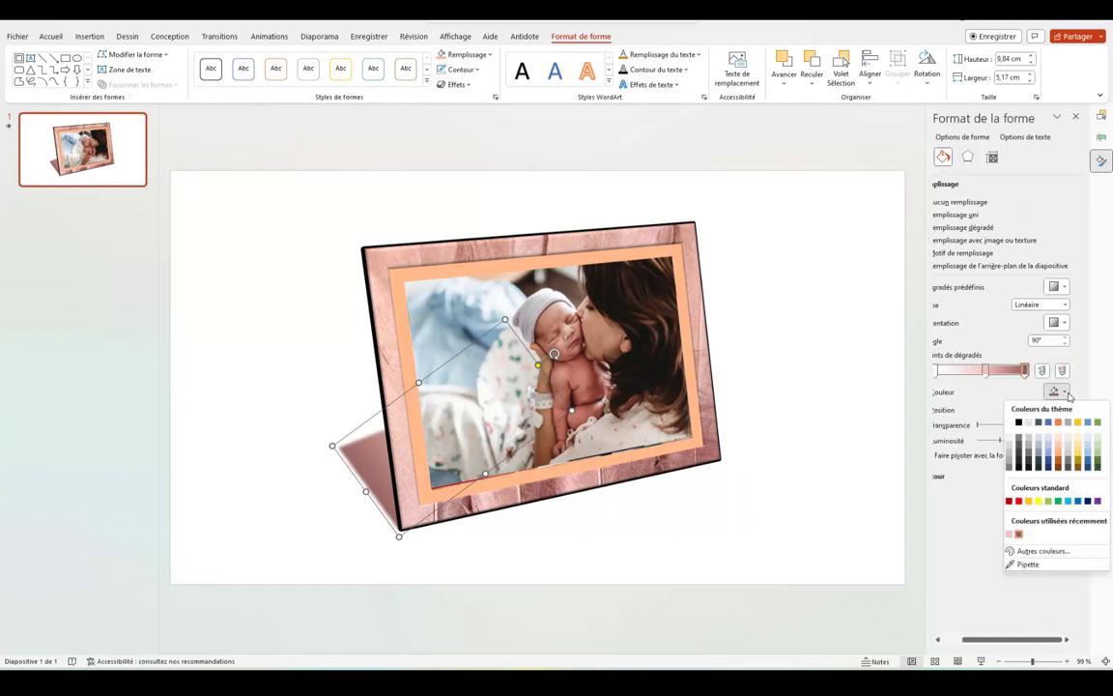
{"action": "left_click", "coordinate": [1029, 465]}
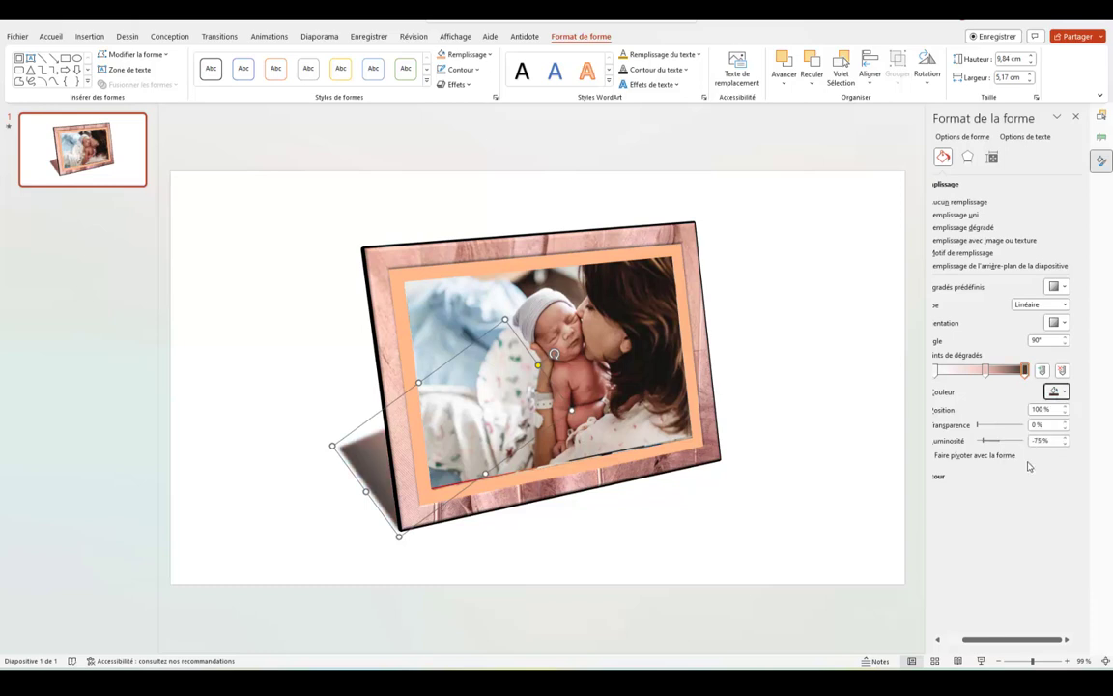
{"action": "left_click", "coordinate": [986, 371]}
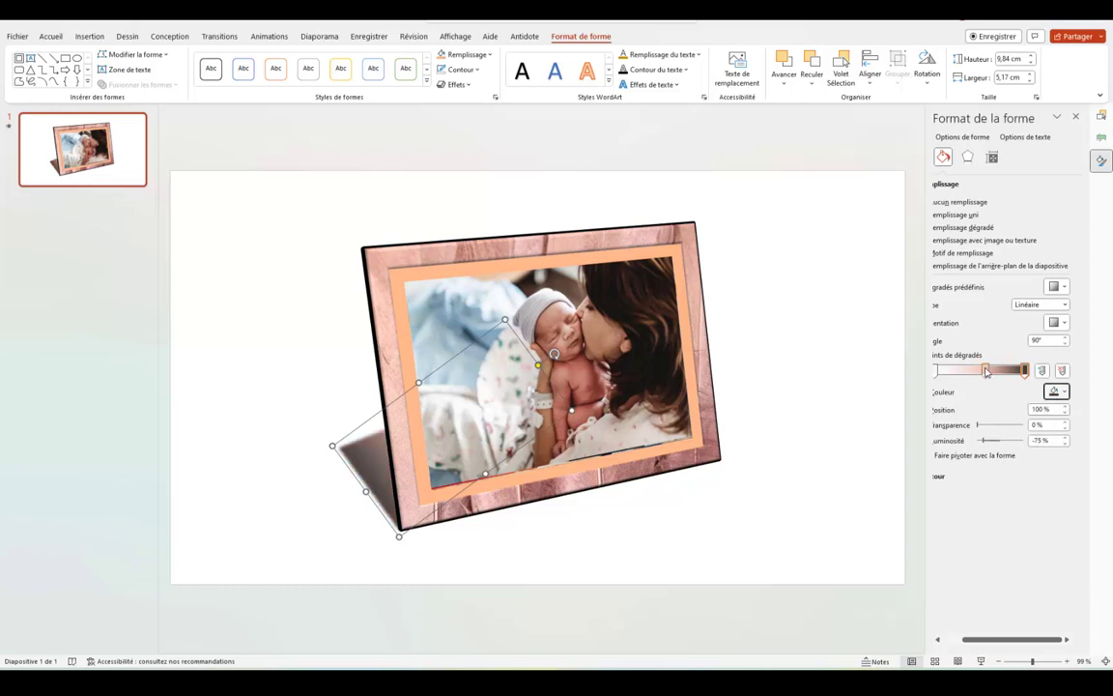
{"action": "left_click", "coordinate": [1065, 393]}
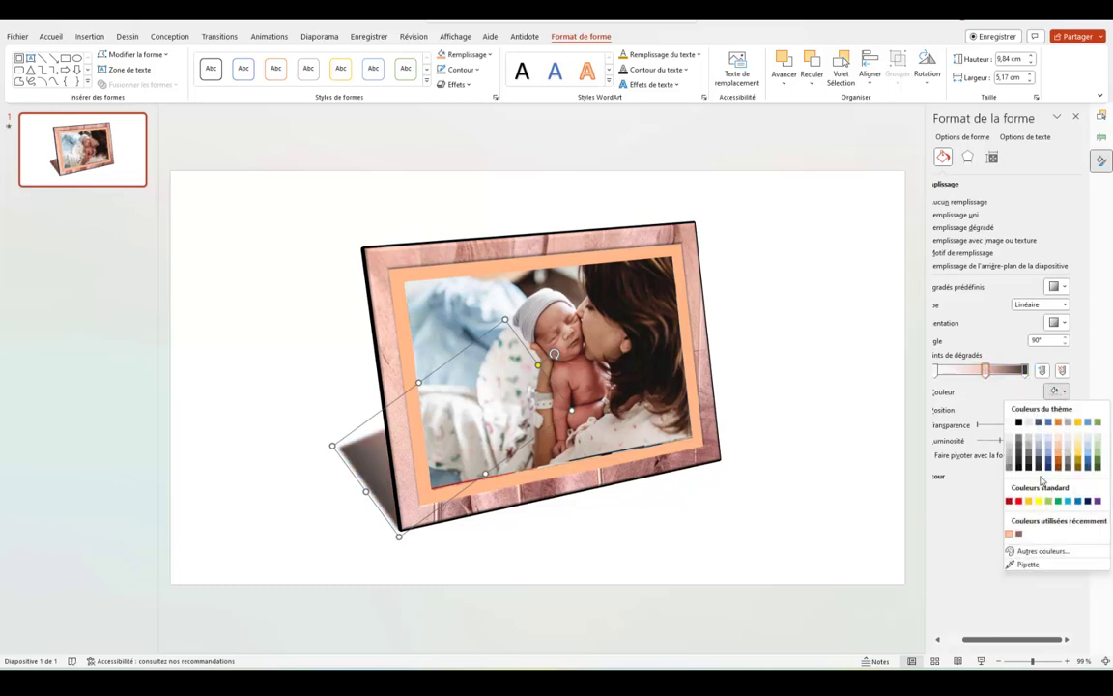
{"action": "left_click", "coordinate": [1028, 456]}
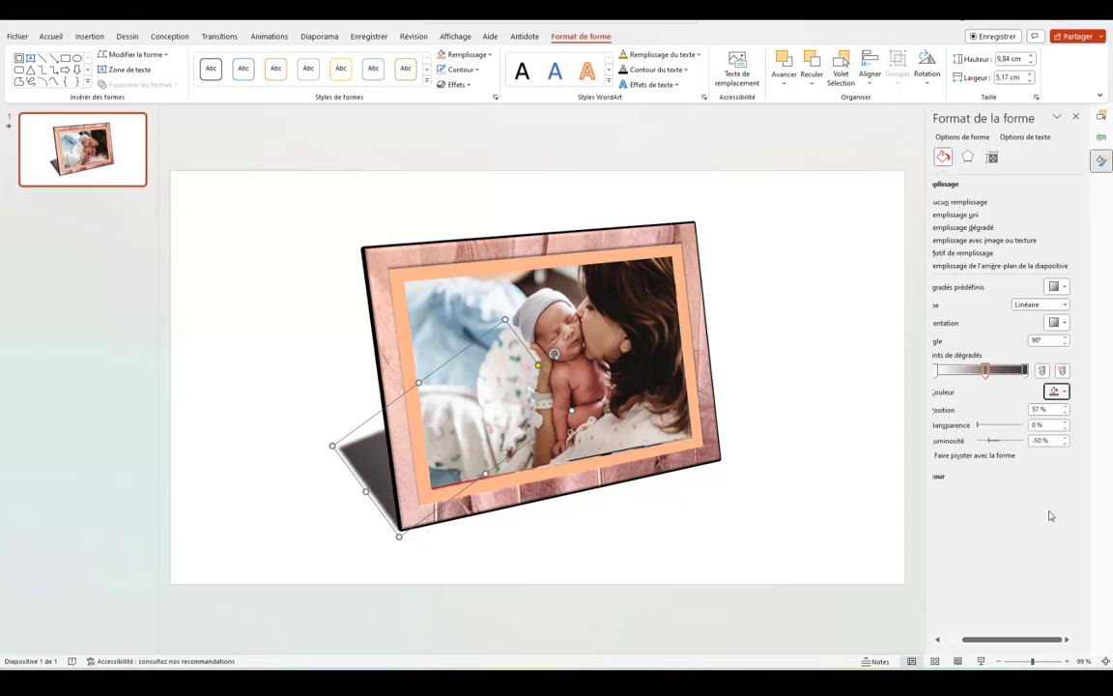
{"action": "left_click", "coordinate": [871, 504]}
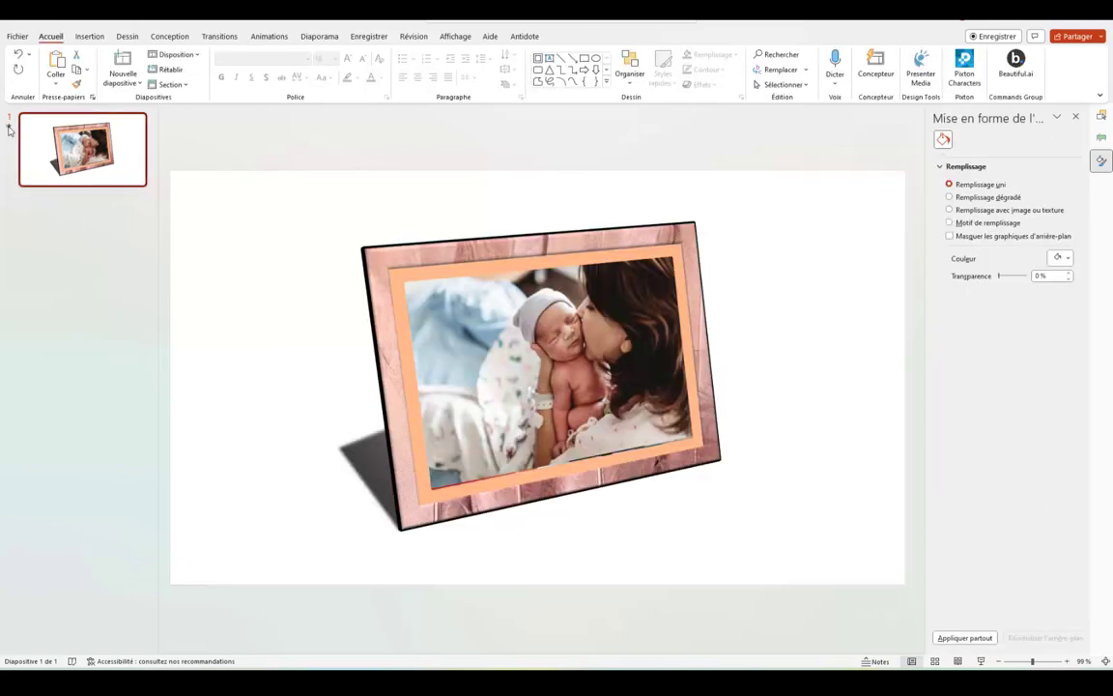
Preview the cycling photos, then show the Volet Animation and check the framed picture's animations.
{"action": "left_click", "coordinate": [9, 125]}
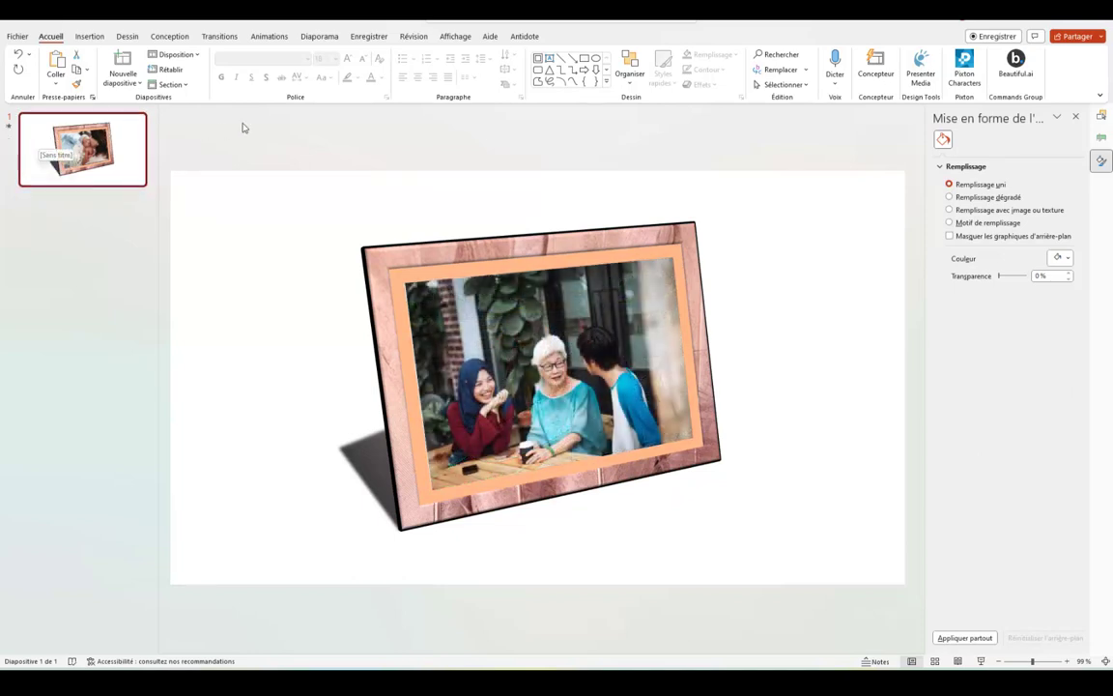
{"action": "left_click", "coordinate": [269, 37]}
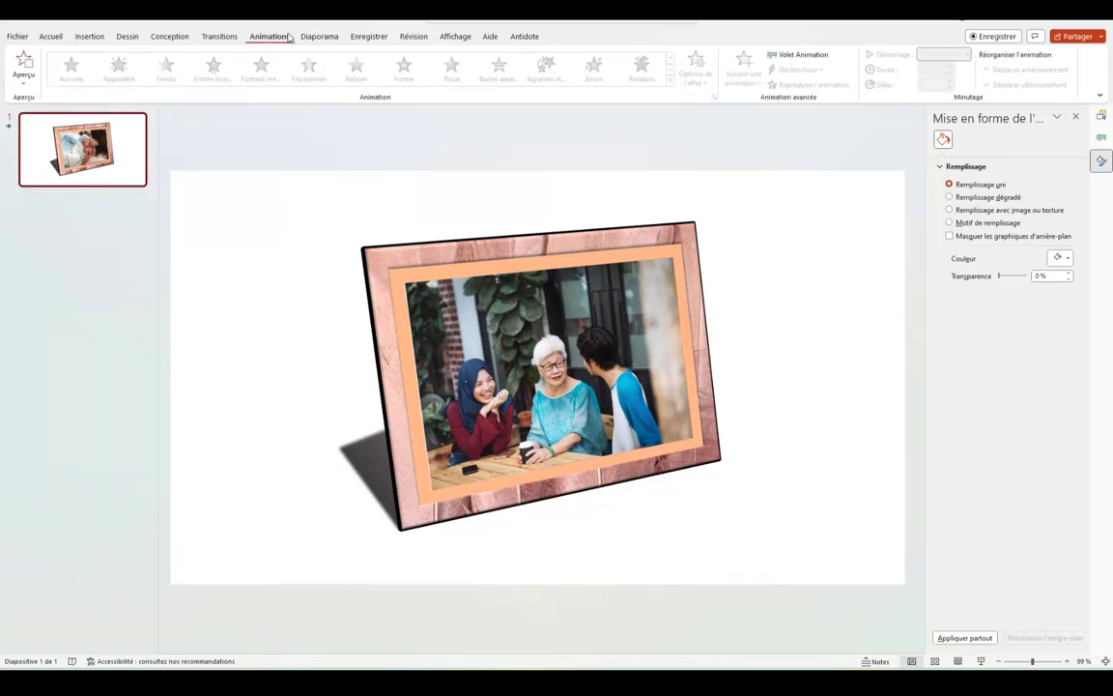
{"action": "left_click", "coordinate": [794, 54]}
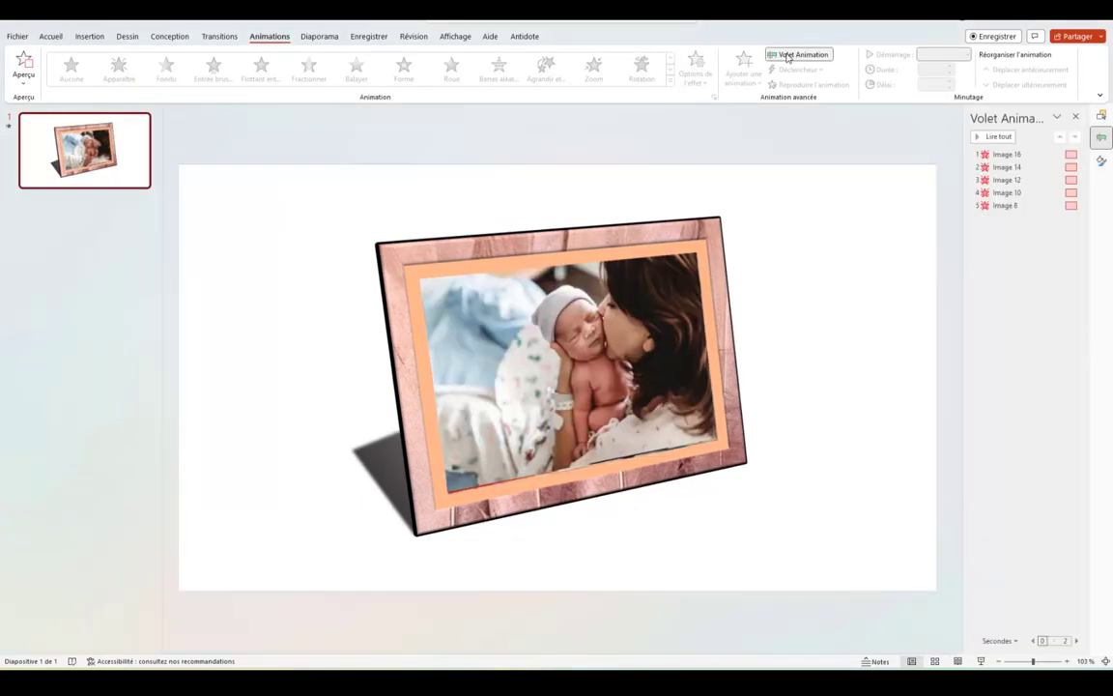
{"action": "left_click", "coordinate": [706, 227]}
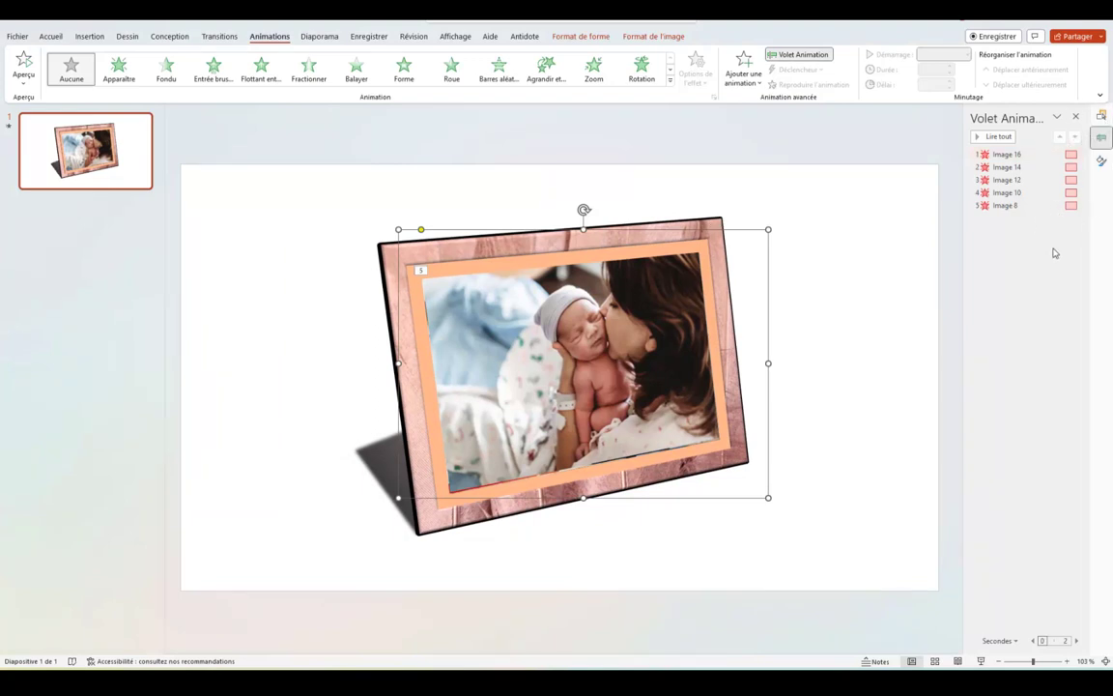
{"action": "left_click", "coordinate": [298, 253]}
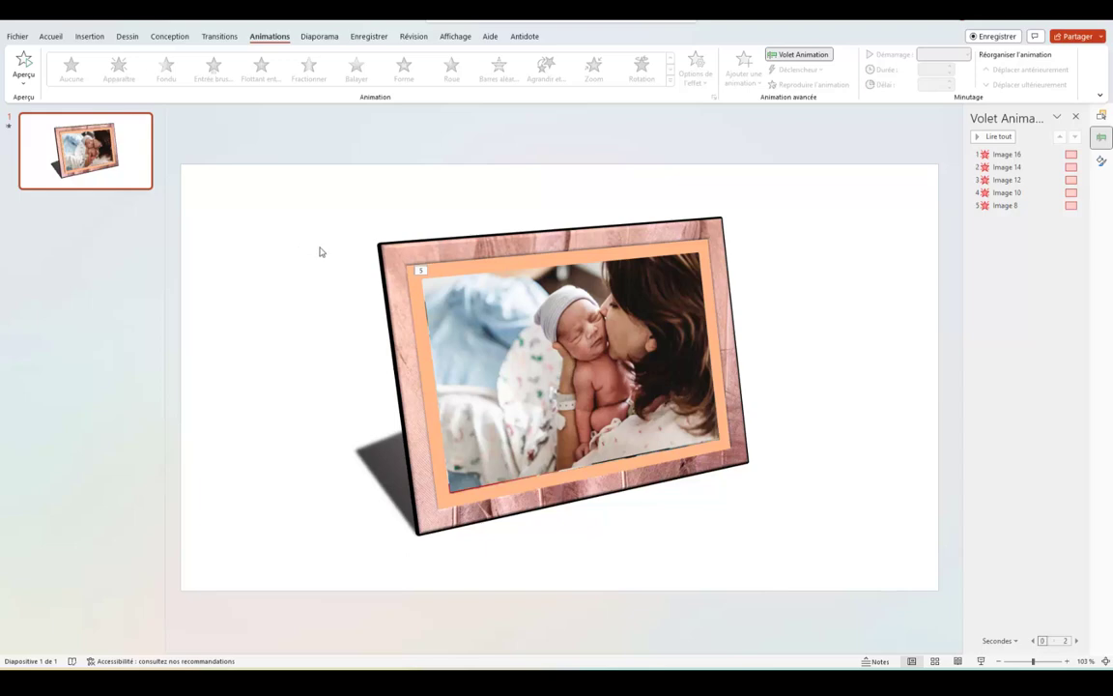
{"action": "left_click", "coordinate": [383, 254]}
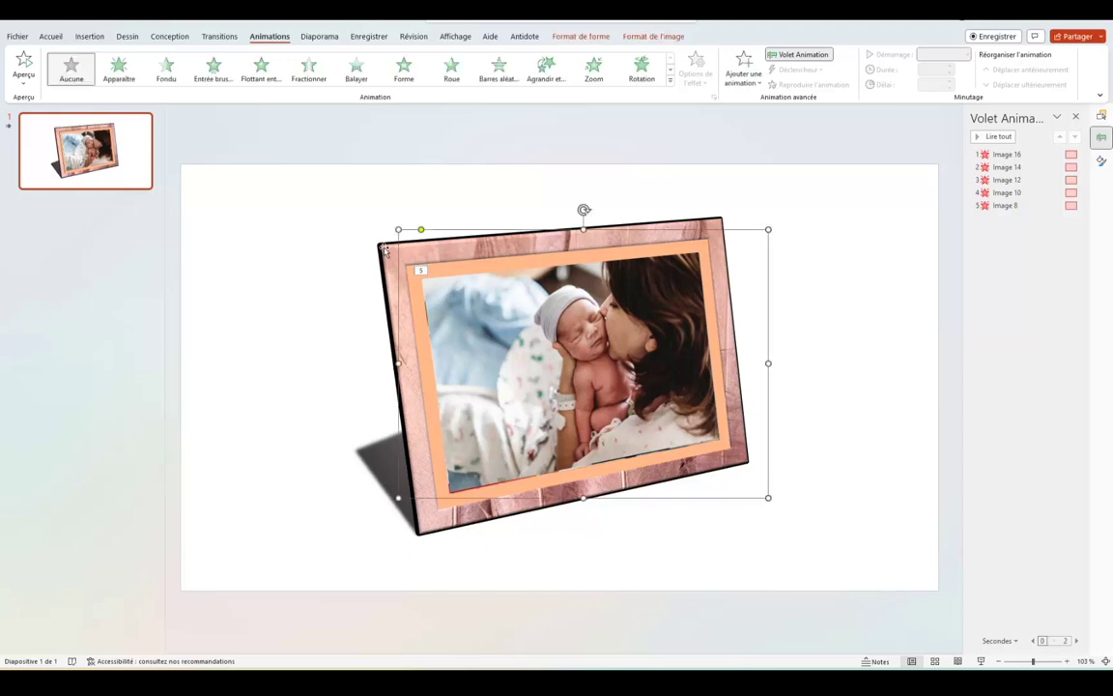
{"action": "left_click", "coordinate": [333, 242]}
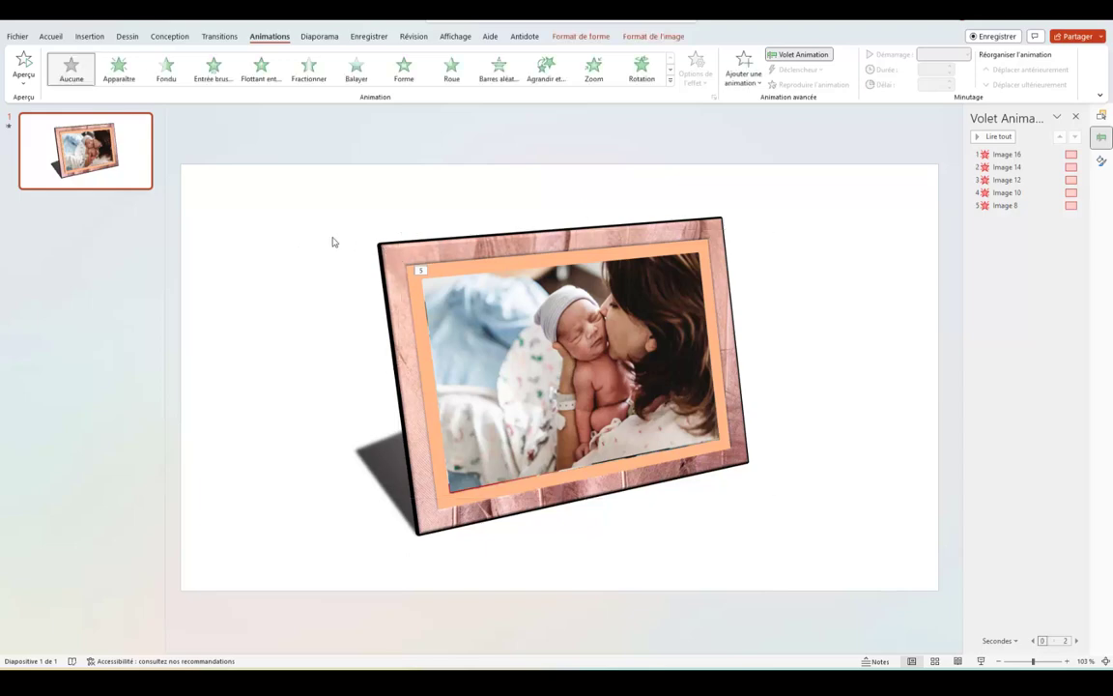
{"action": "left_click", "coordinate": [17, 36]}
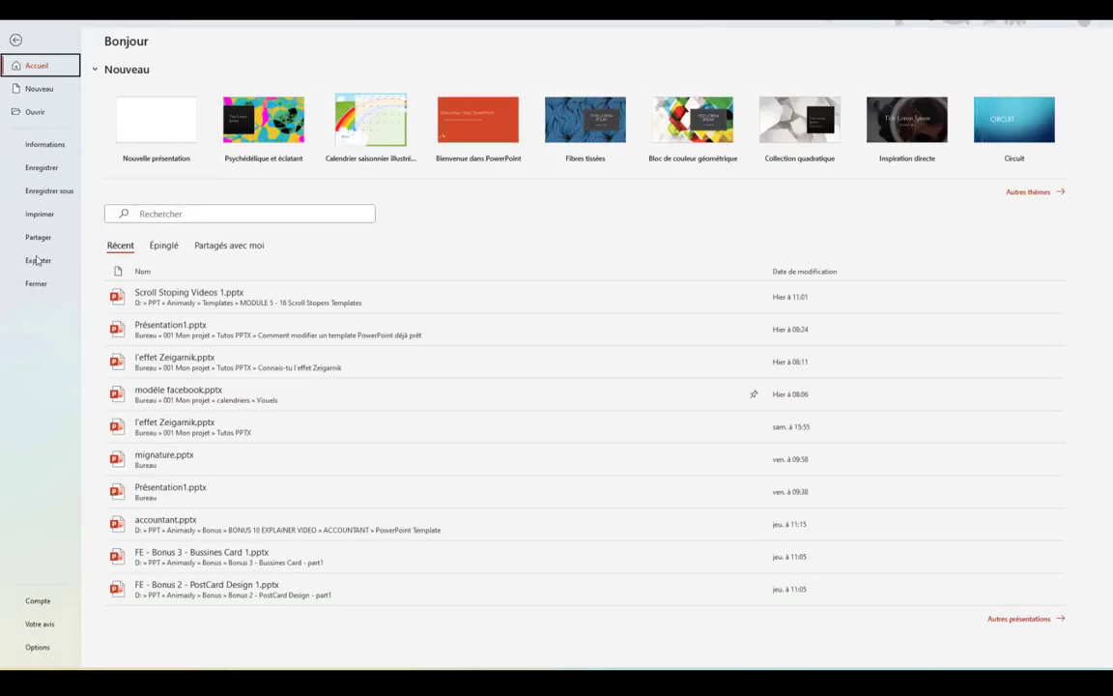
Use Créer un fichier GIF animé to save Présentation1.gif to the desktop, overwriting the earlier file.
{"action": "left_click", "coordinate": [41, 263]}
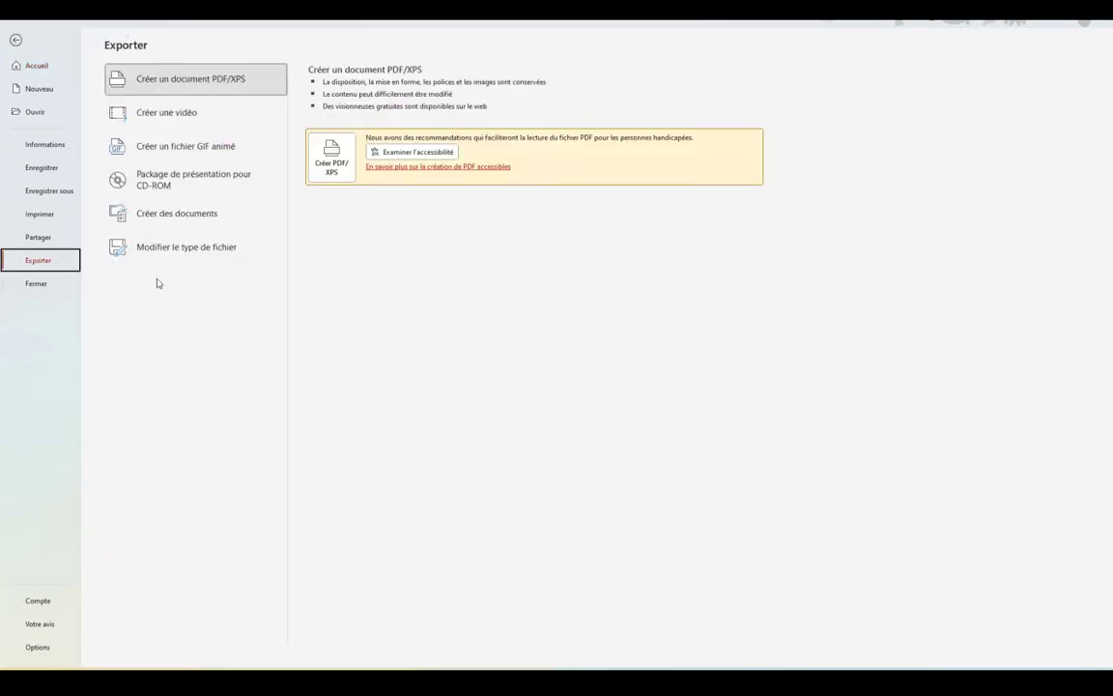
{"action": "left_click", "coordinate": [168, 150]}
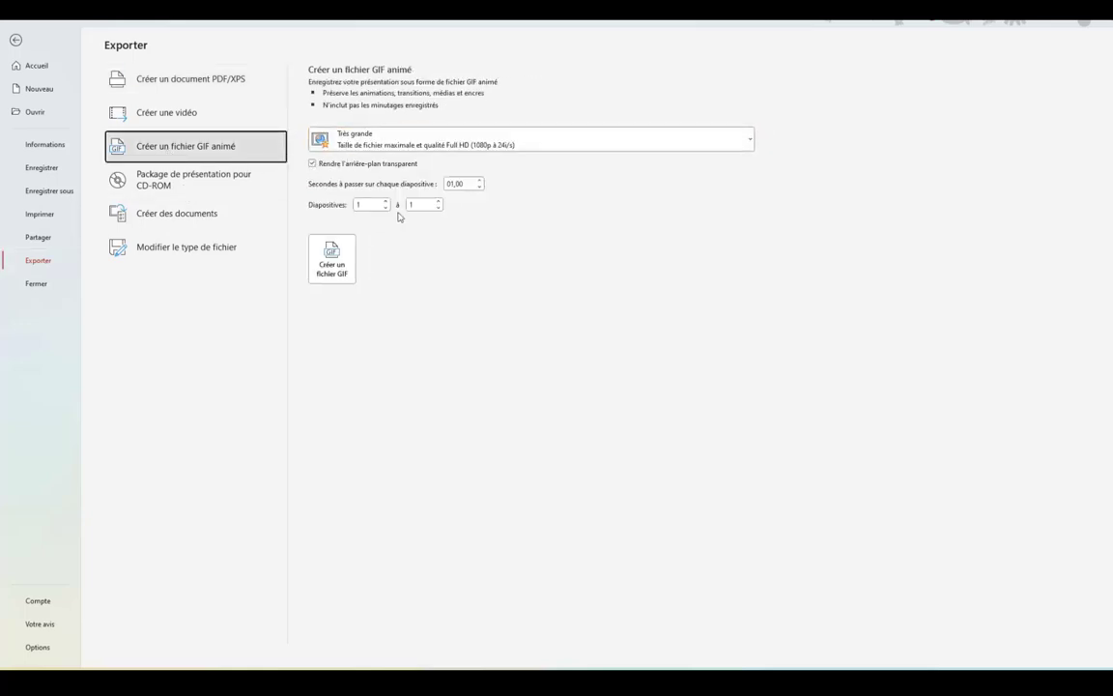
{"action": "left_click", "coordinate": [333, 254]}
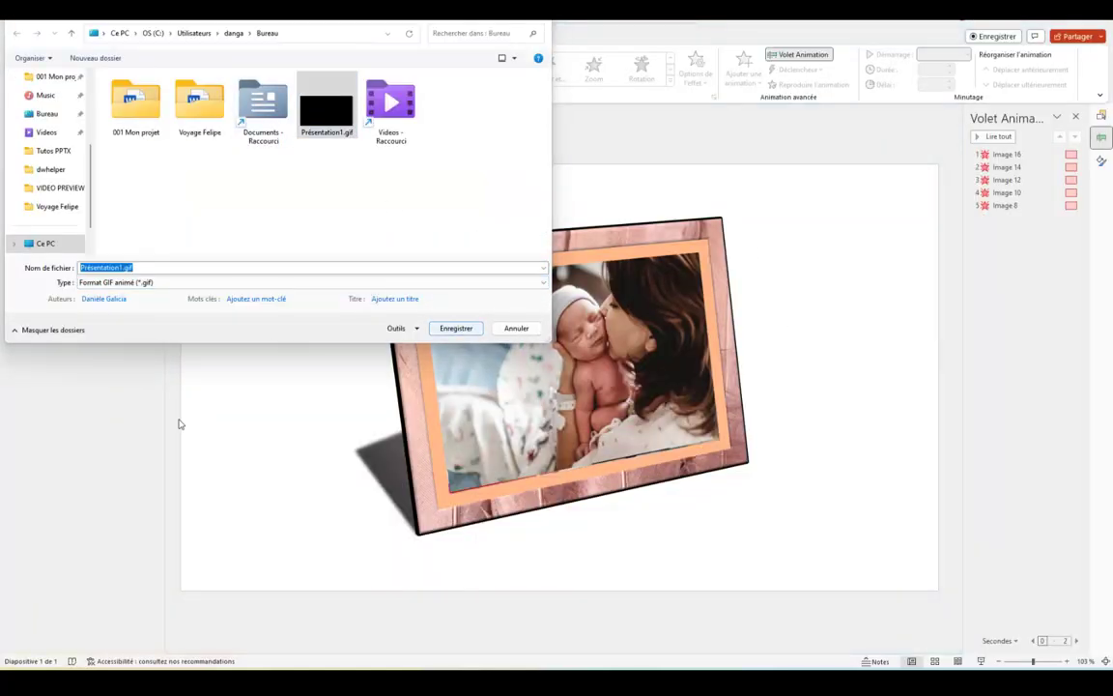
{"action": "key", "text": "Return"}
{"action": "left_click", "coordinate": [585, 340]}
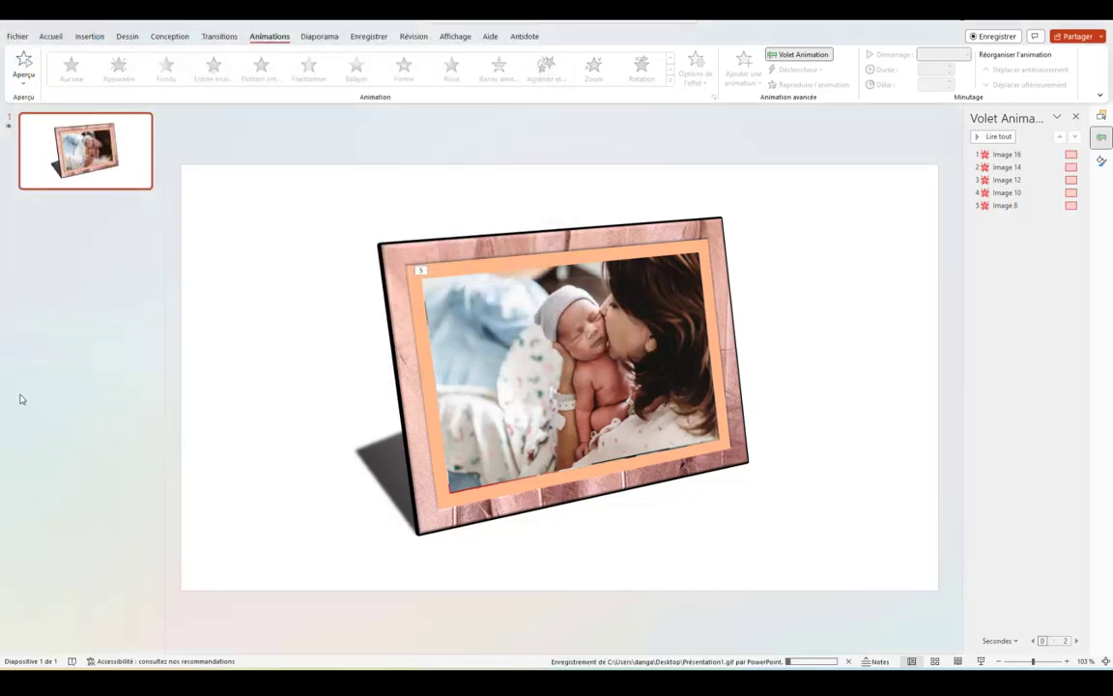
Add a new blank (Vide) slide after the first one.
{"action": "left_click", "coordinate": [88, 36]}
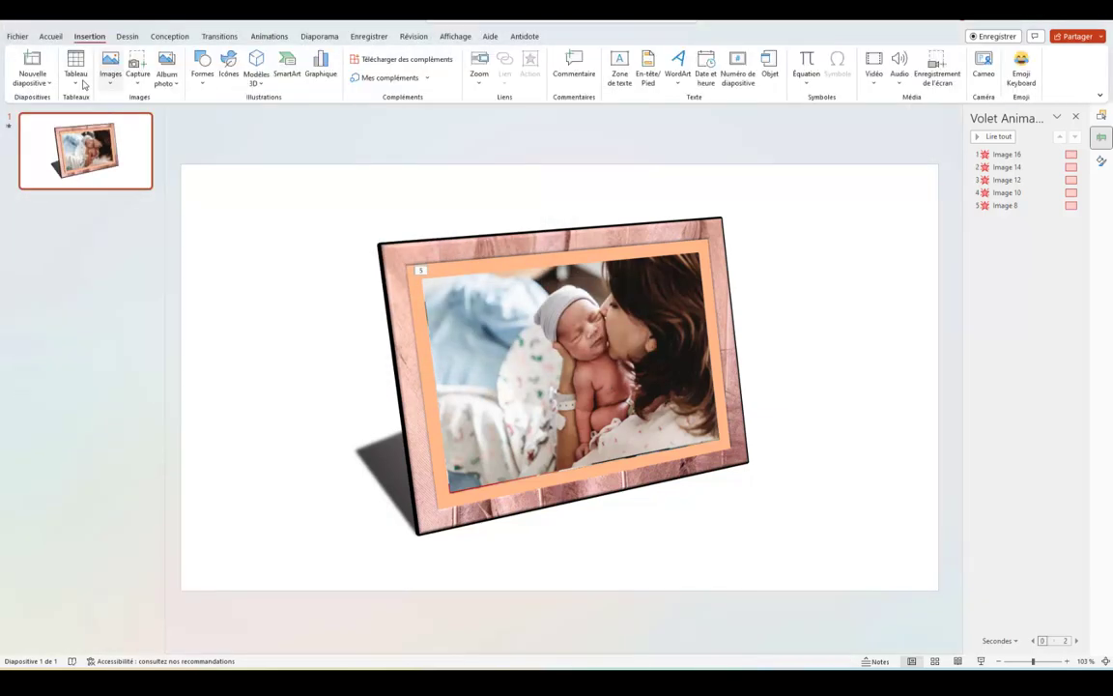
{"action": "left_click", "coordinate": [32, 78]}
{"action": "left_click", "coordinate": [34, 246]}
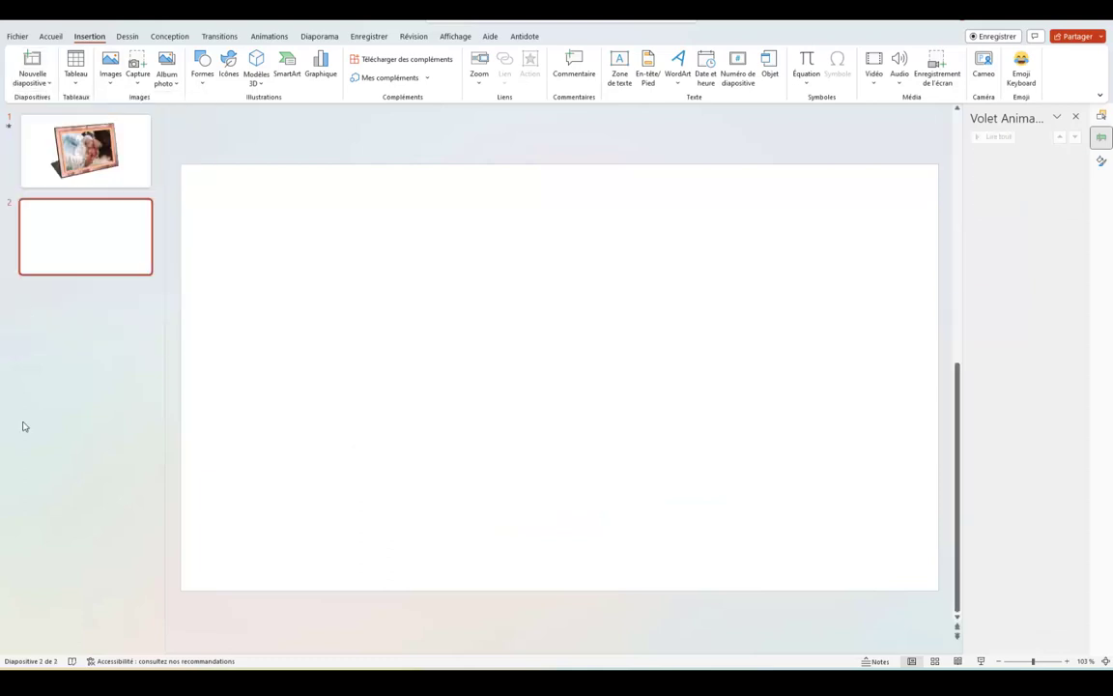
Insert Présentation1.gif from the desktop onto the blank slide.
{"action": "left_click", "coordinate": [110, 74]}
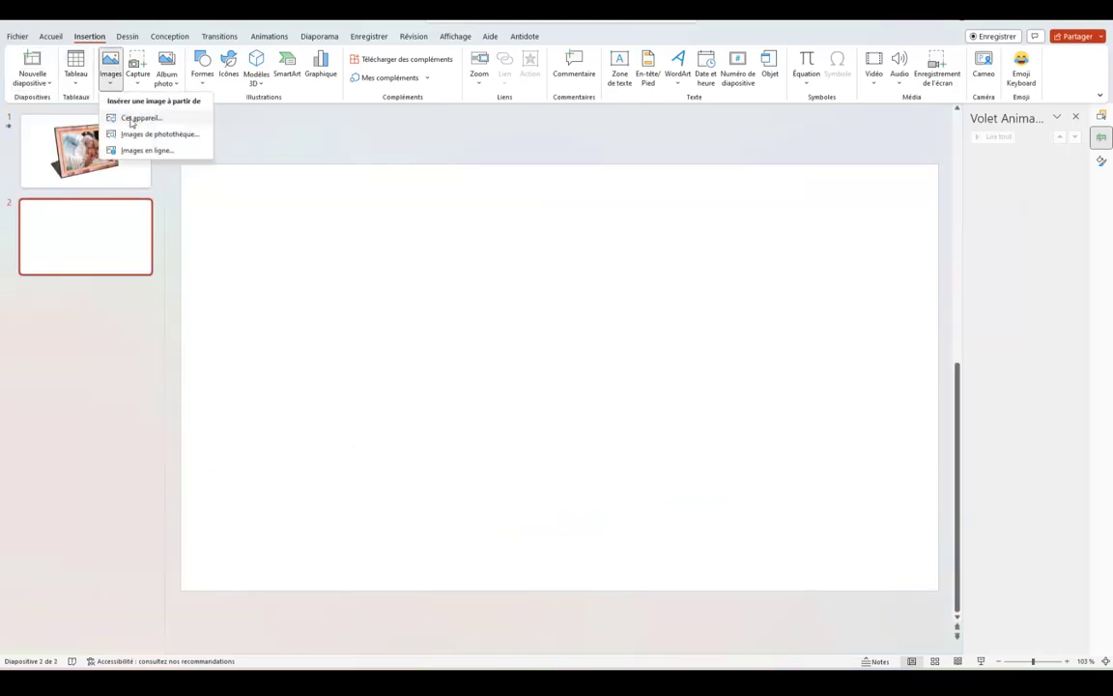
{"action": "left_click", "coordinate": [137, 117]}
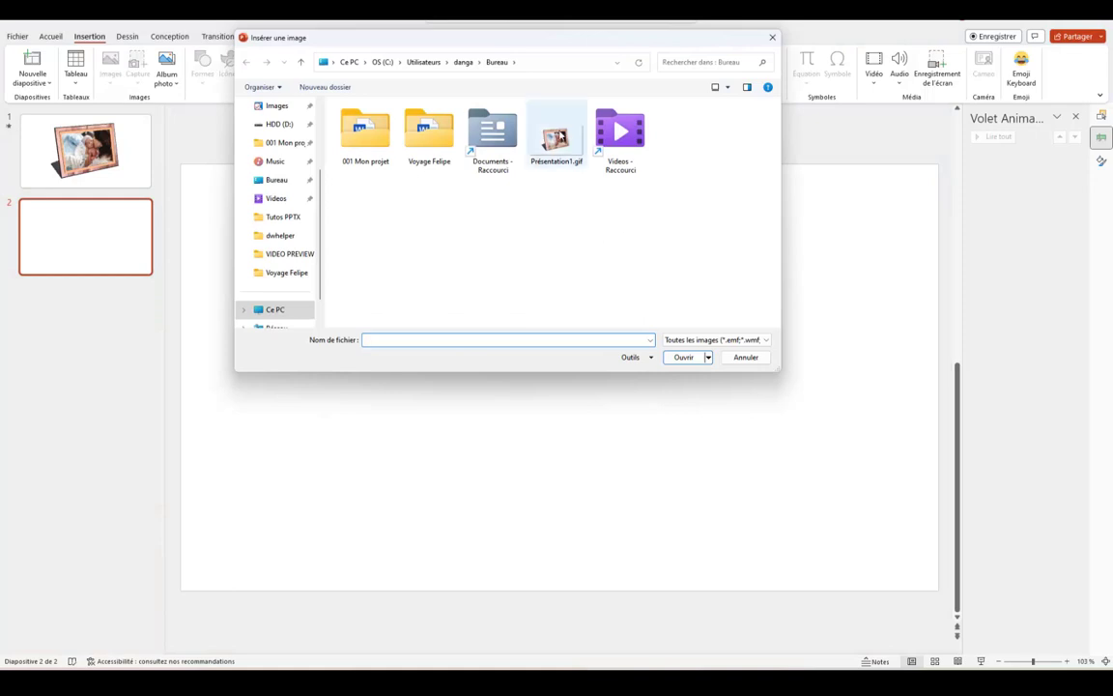
{"action": "left_click", "coordinate": [565, 142]}
{"action": "left_click", "coordinate": [681, 357]}
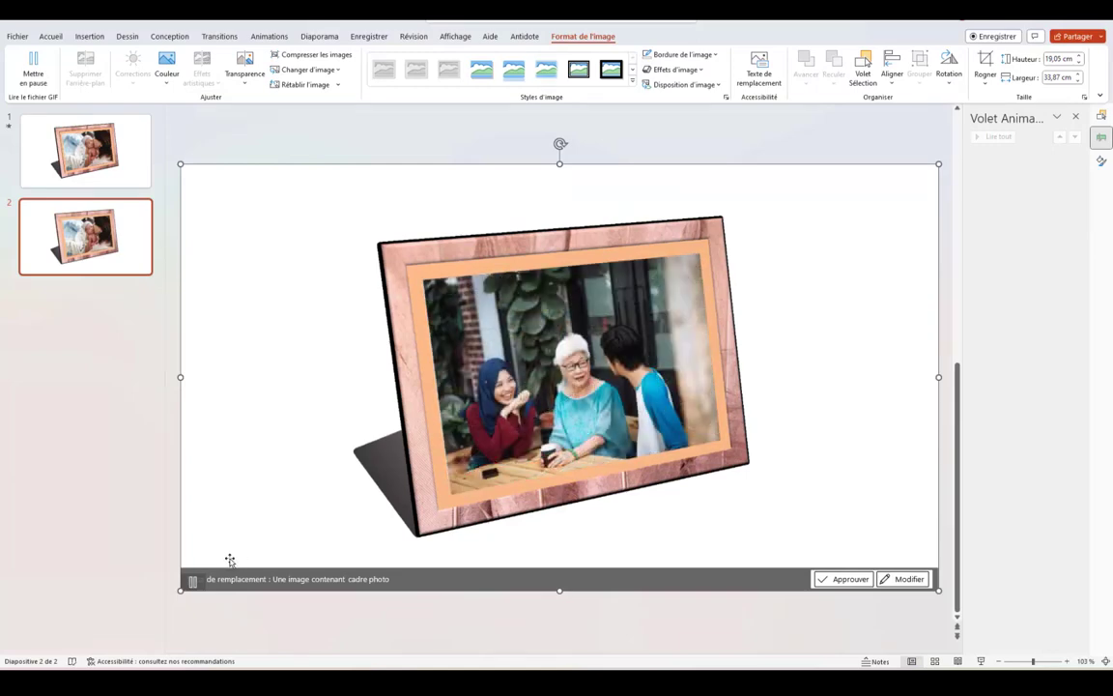
Crop empty space off the GIF's top, bottom, right and left, leaving about 15,11 × 18,47 cm.
{"action": "left_click", "coordinate": [850, 579]}
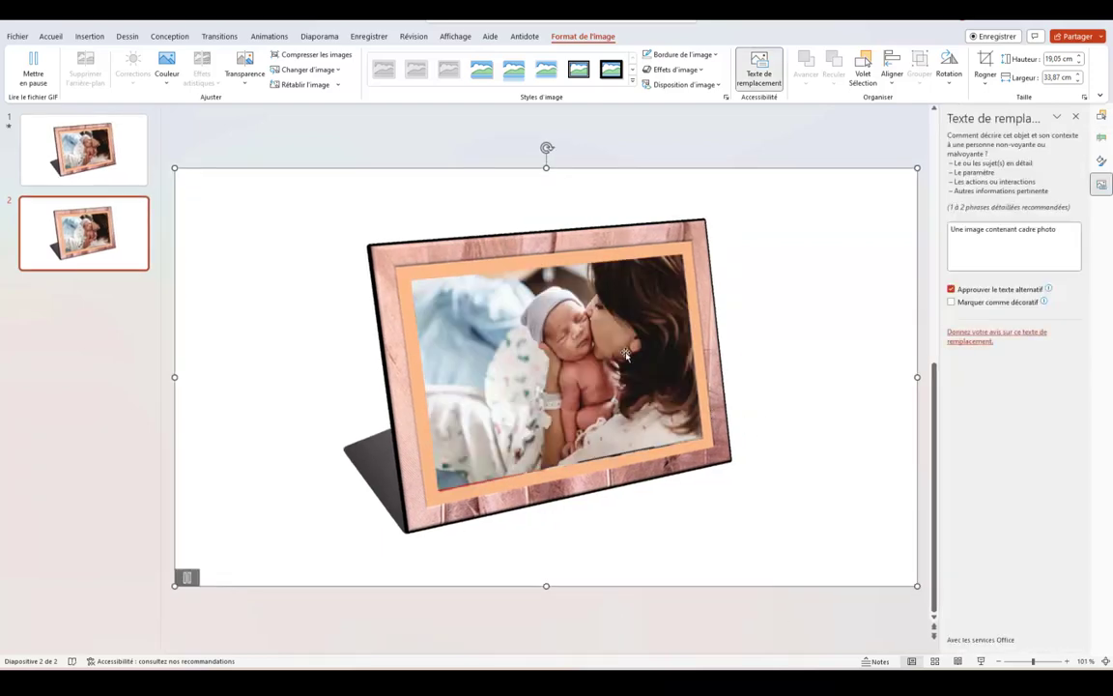
{"action": "left_click", "coordinate": [983, 60]}
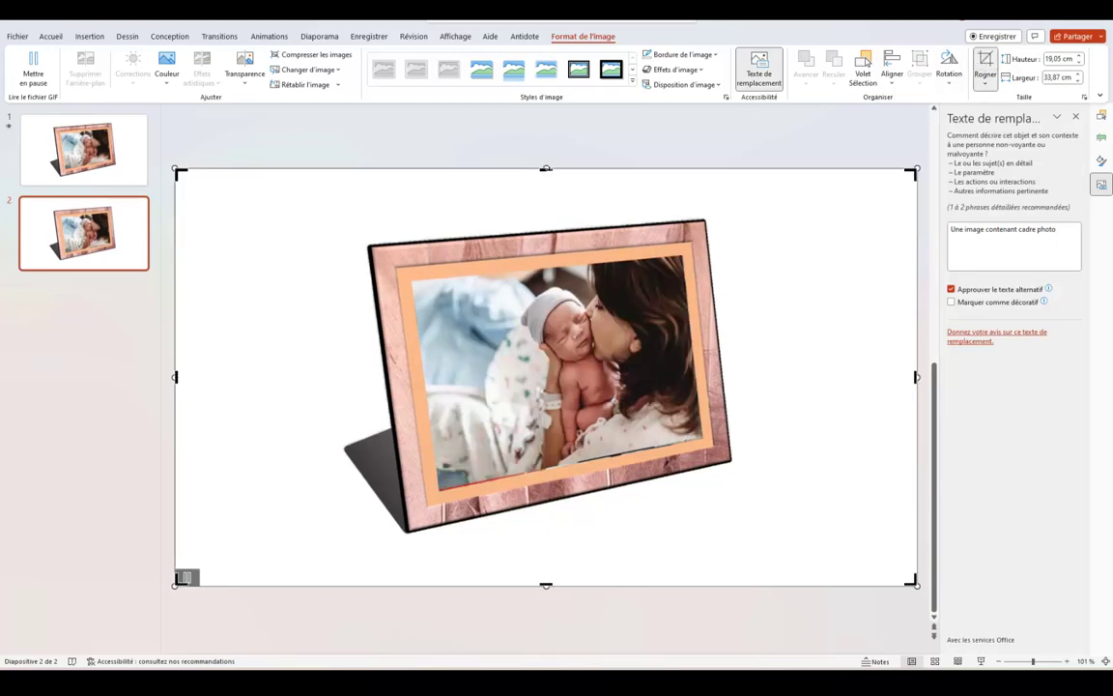
{"action": "left_click", "coordinate": [548, 169]}
{"action": "left_click_drag", "start_coordinate": [549, 169], "coordinate": [547, 209]}
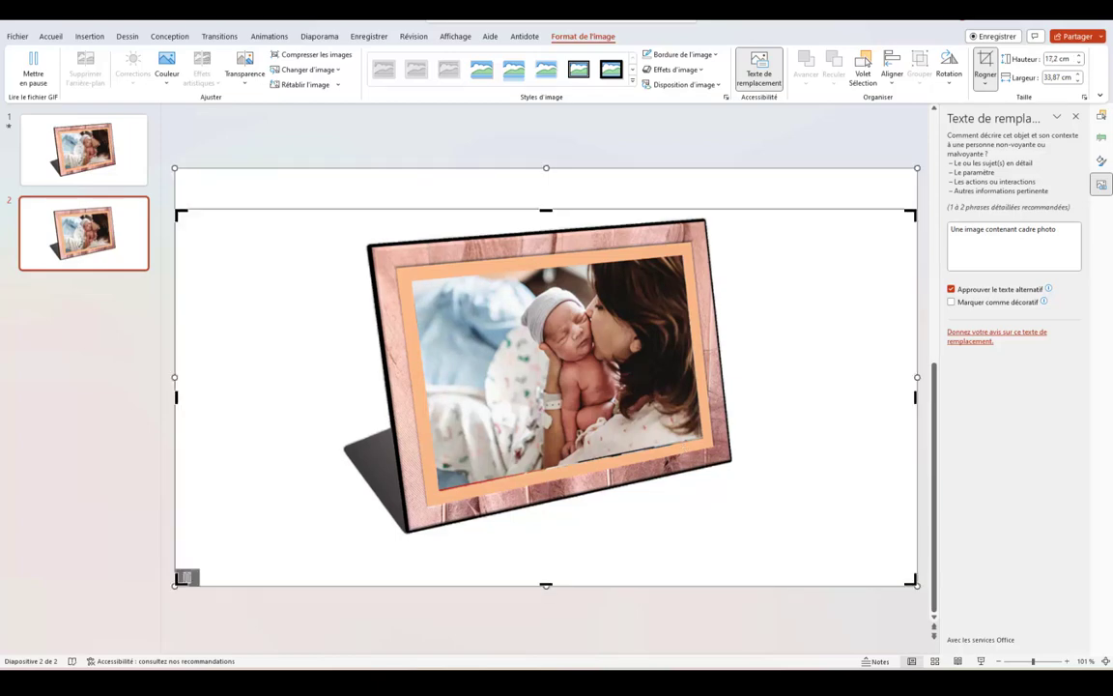
{"action": "left_click_drag", "start_coordinate": [546, 584], "coordinate": [549, 537]}
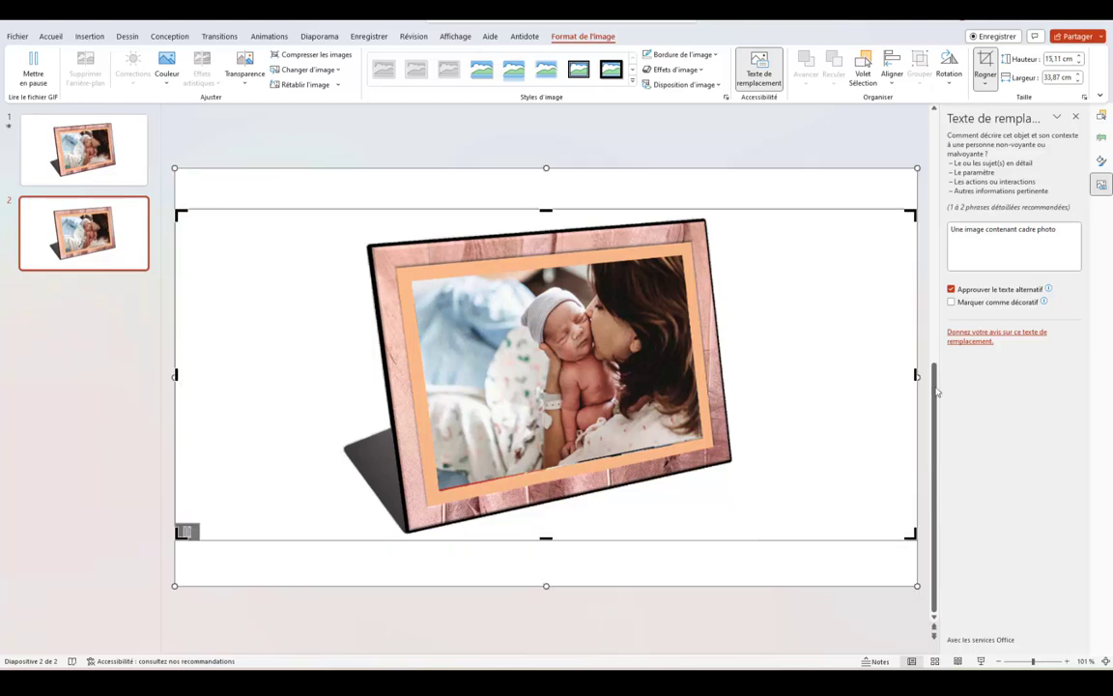
{"action": "left_click_drag", "start_coordinate": [916, 375], "coordinate": [741, 393]}
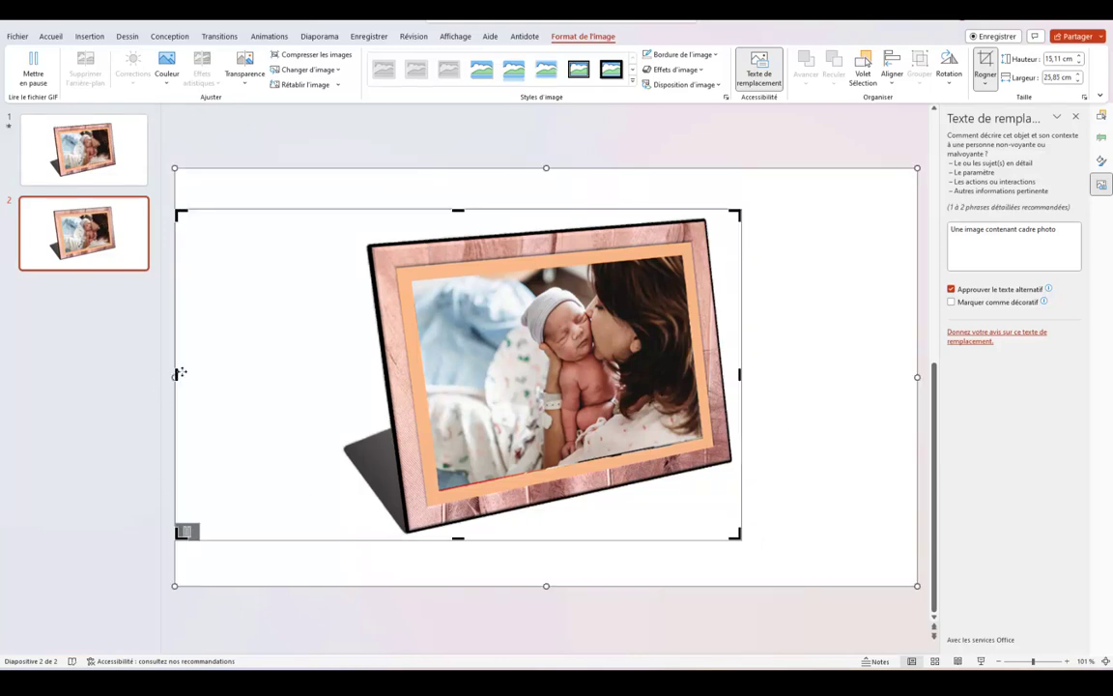
{"action": "mouse_move", "coordinate": [181, 375]}
{"action": "left_mouse_down"}
{"action": "mouse_move", "coordinate": [336, 361]}
{"action": "mouse_move", "coordinate": [339, 375]}
{"action": "left_mouse_up"}
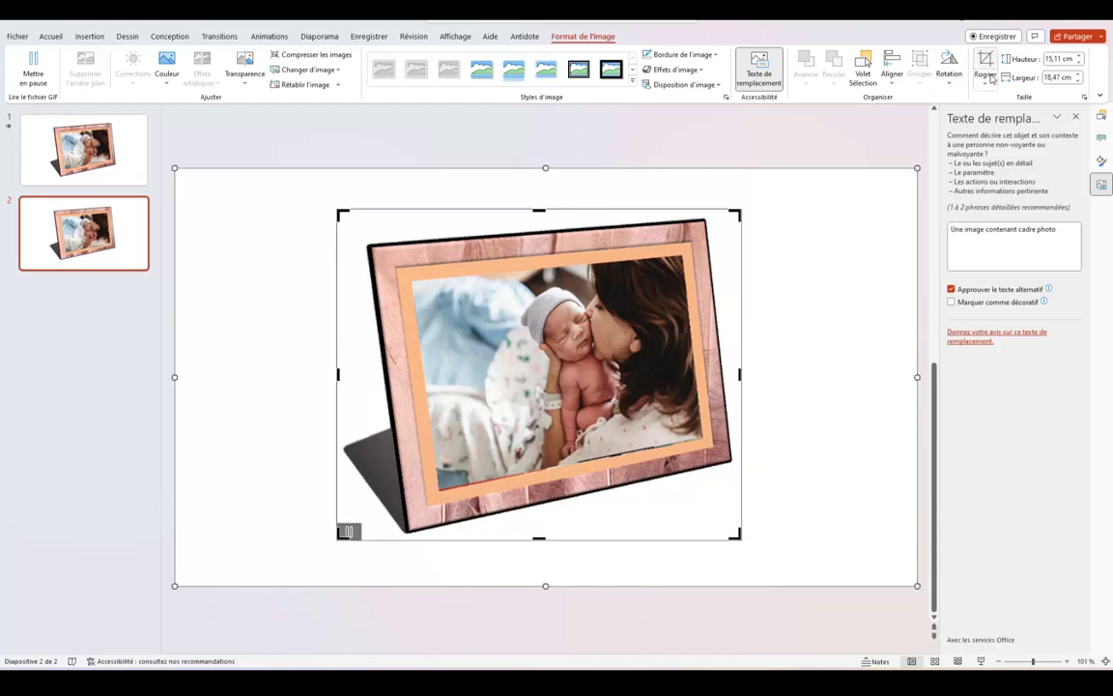
{"action": "key", "text": "Escape"}
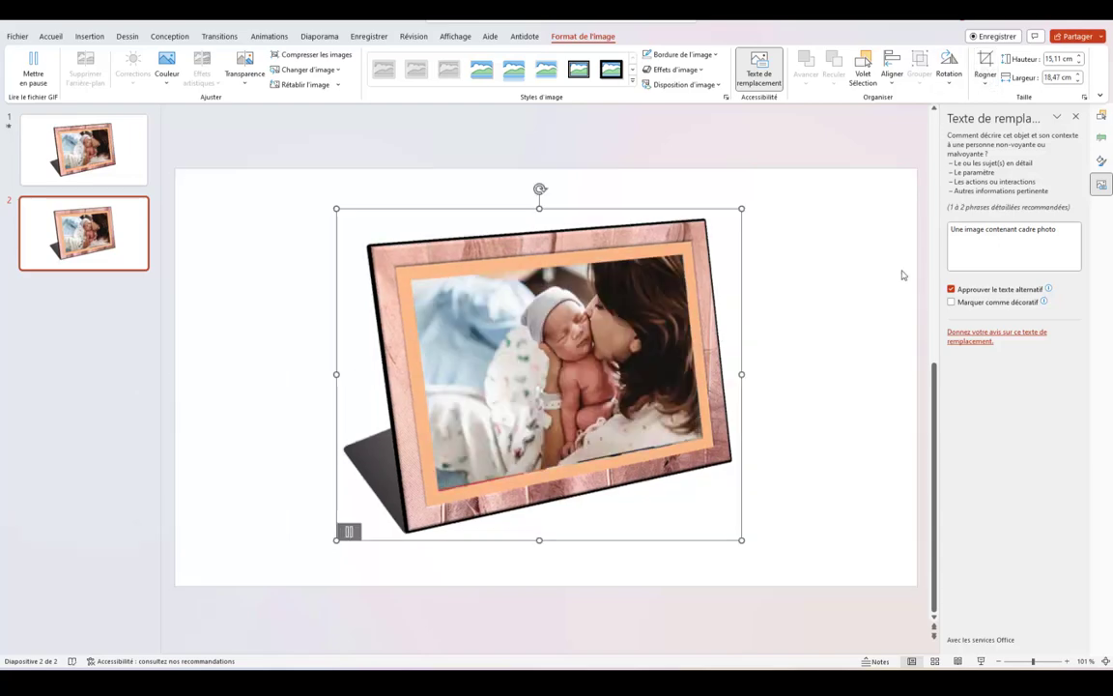
Save the cropped GIF with Enregistrer en tant qu'image as Présentation1.gif on the Bureau.
{"action": "right_click", "coordinate": [494, 263]}
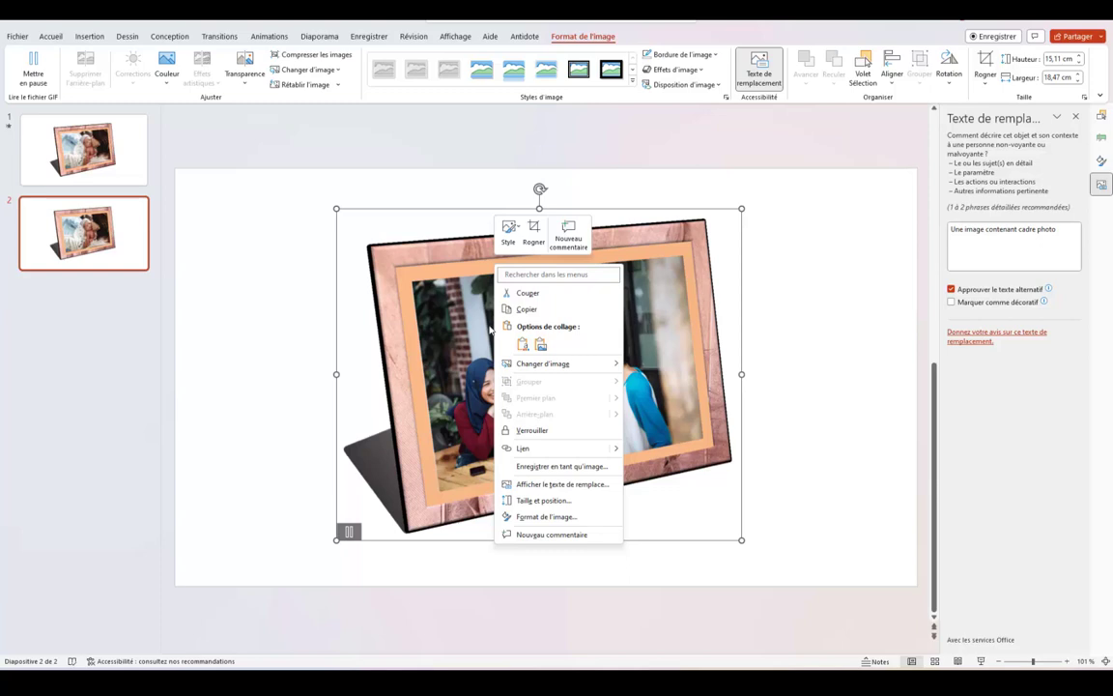
{"action": "key", "text": "Escape"}
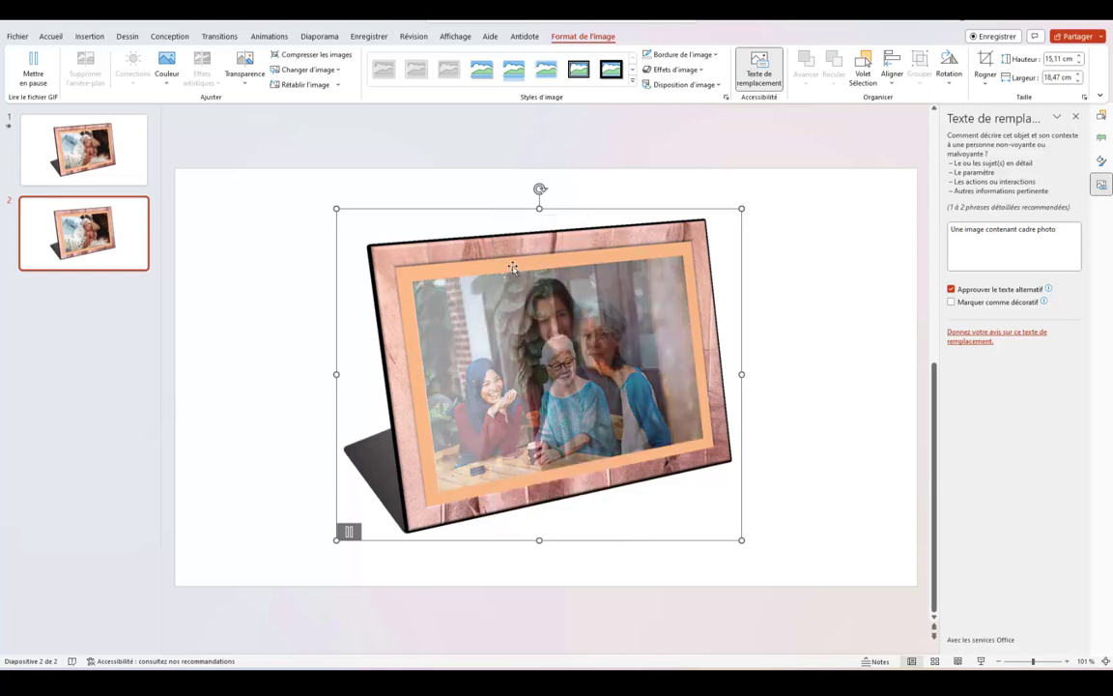
{"action": "right_click", "coordinate": [358, 224]}
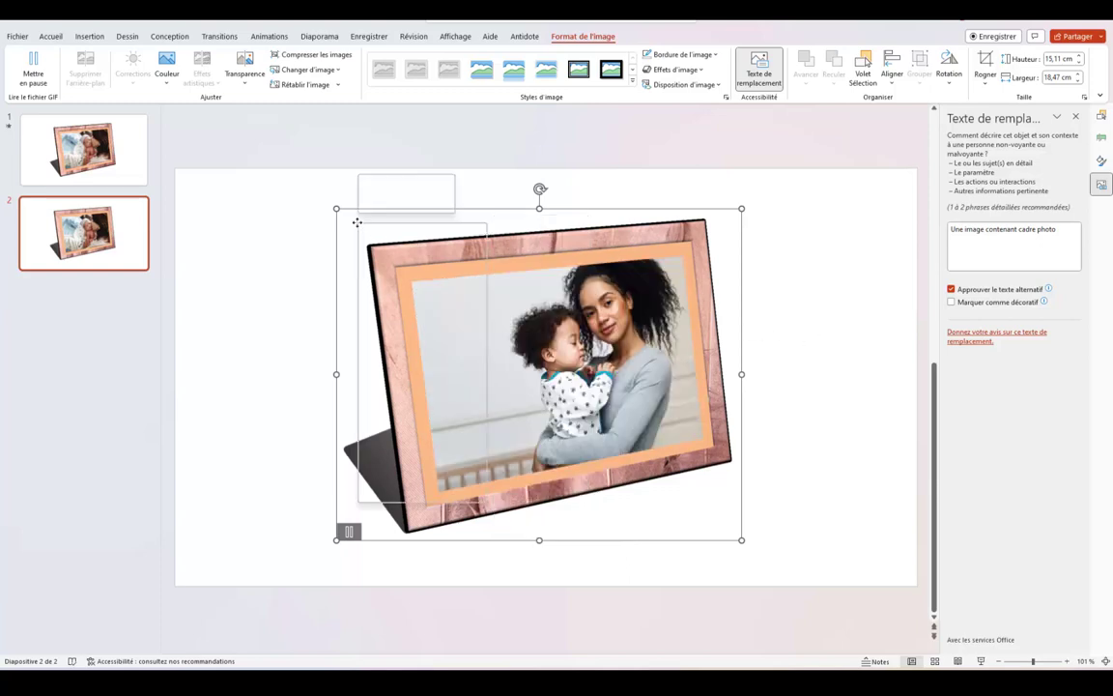
{"action": "left_click", "coordinate": [425, 426]}
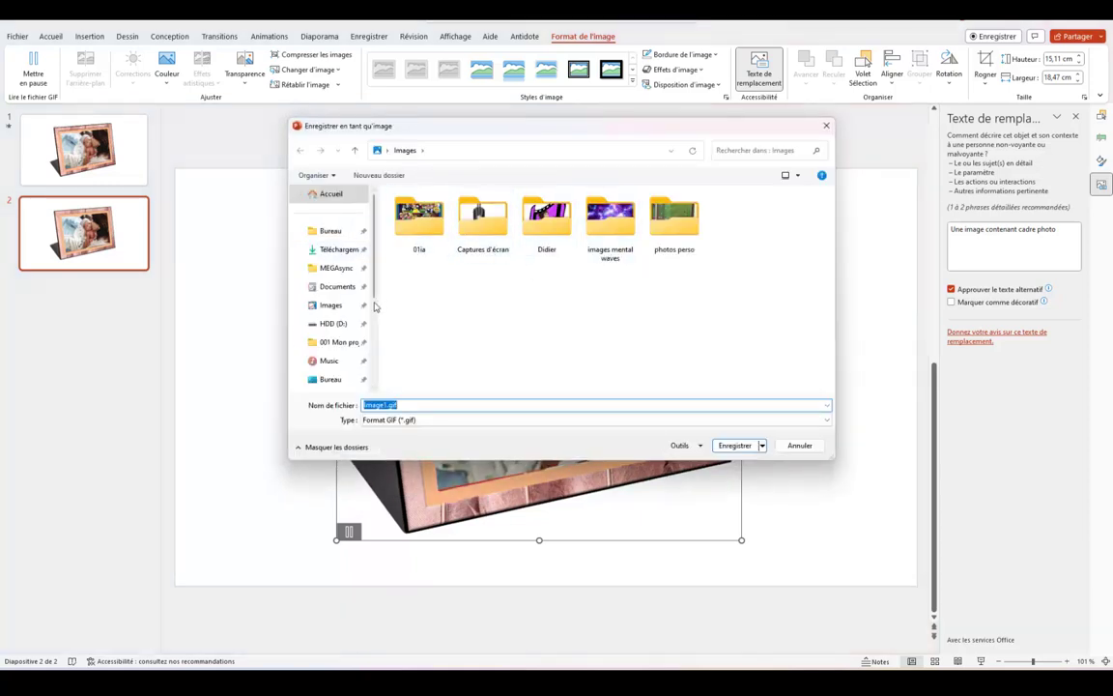
{"action": "left_click", "coordinate": [331, 379]}
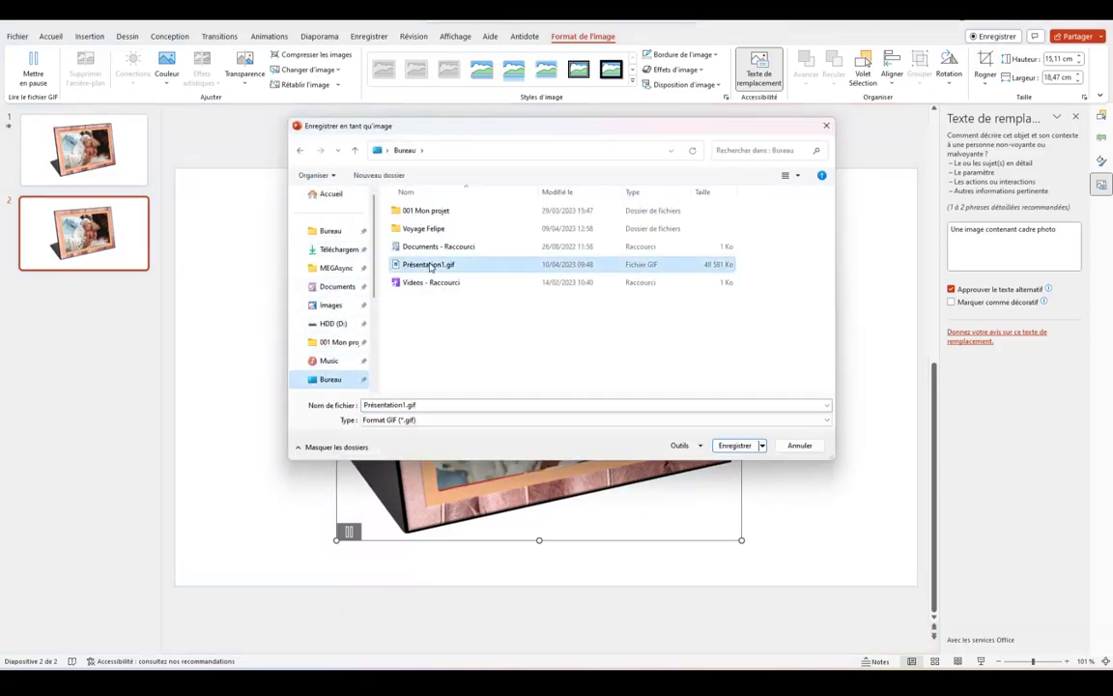
{"action": "left_click", "coordinate": [733, 445]}
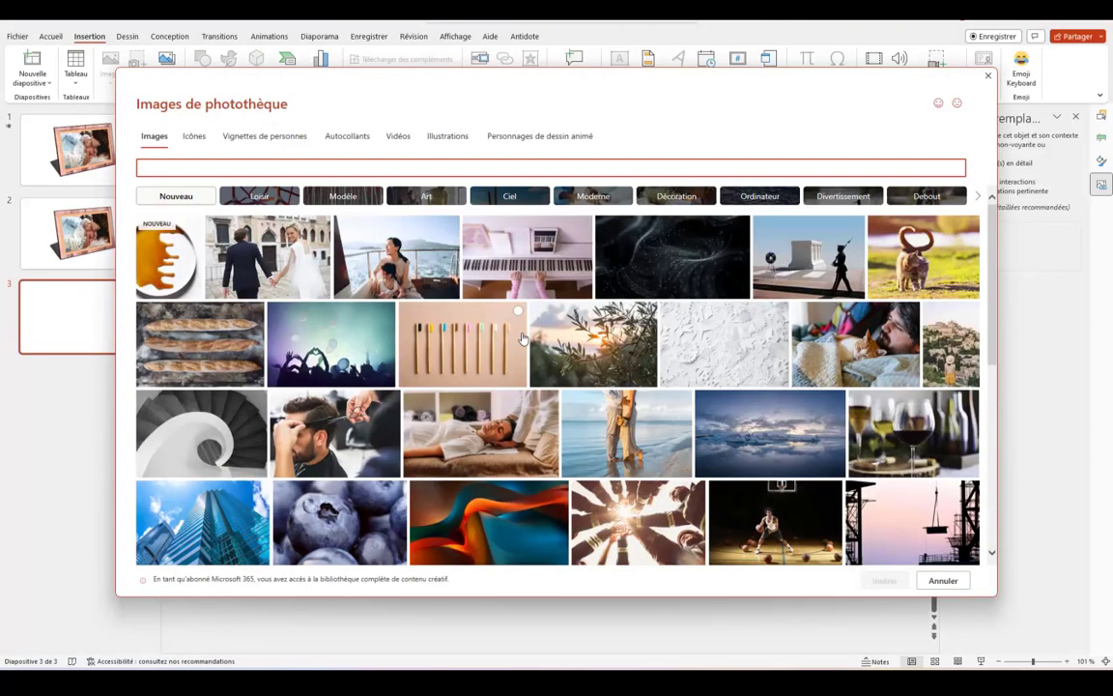
Insert the icy lake stock photo on slide 3 and apply the dark Concepteur design.
{"action": "left_click", "coordinate": [785, 427]}
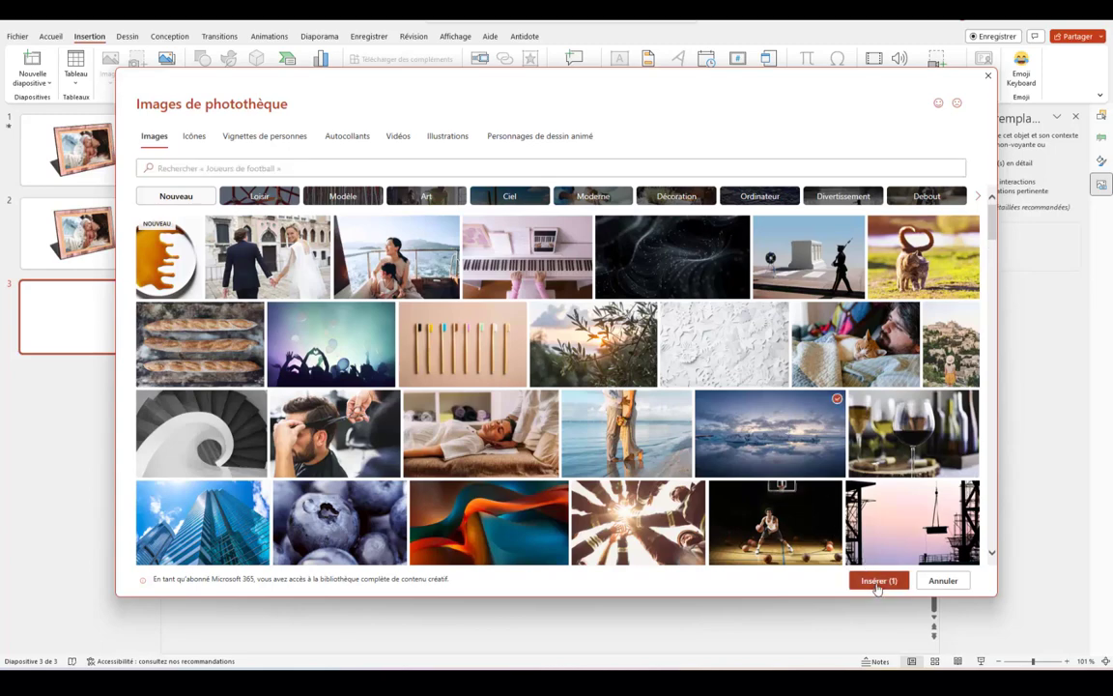
{"action": "left_click", "coordinate": [873, 579]}
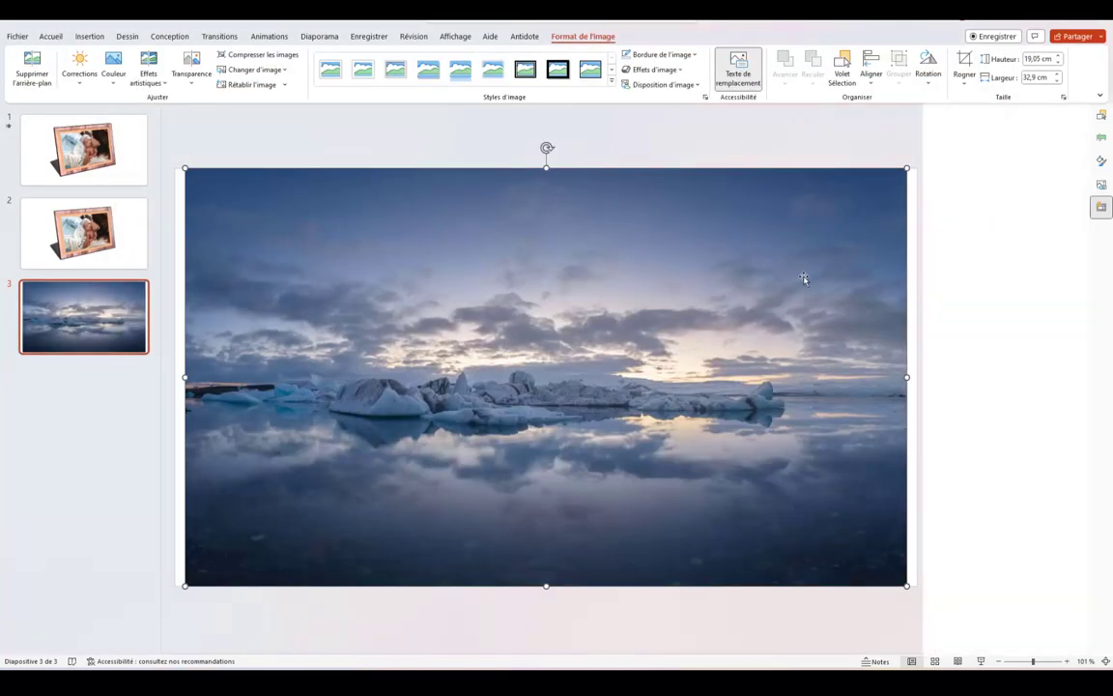
{"action": "left_click", "coordinate": [988, 193]}
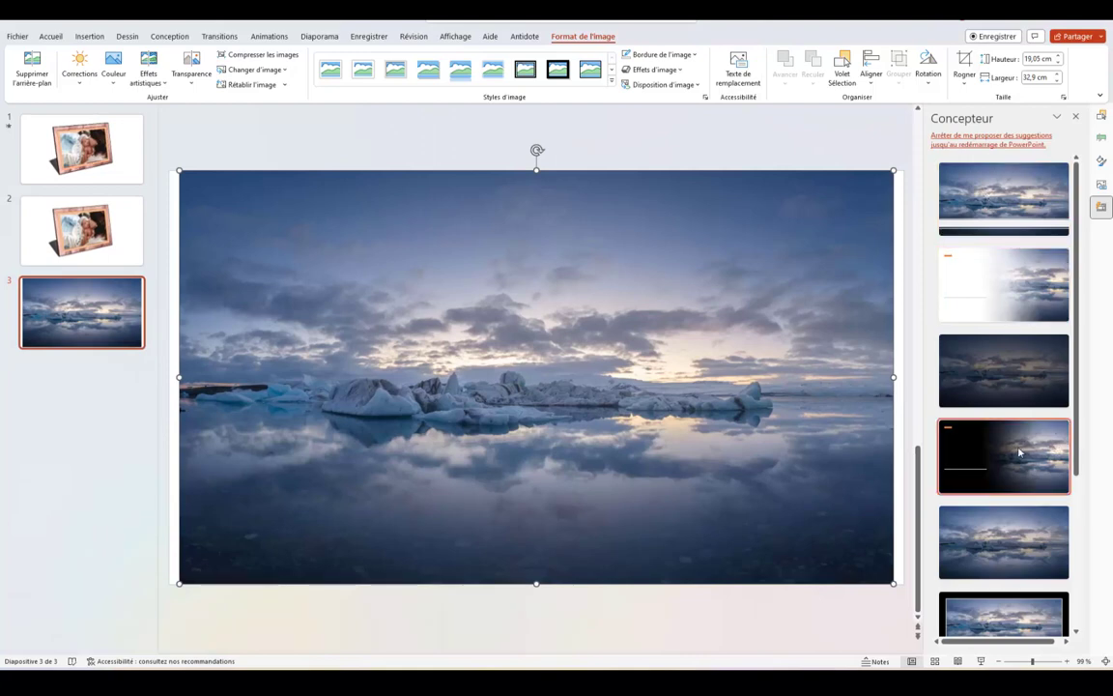
{"action": "left_click", "coordinate": [1011, 385]}
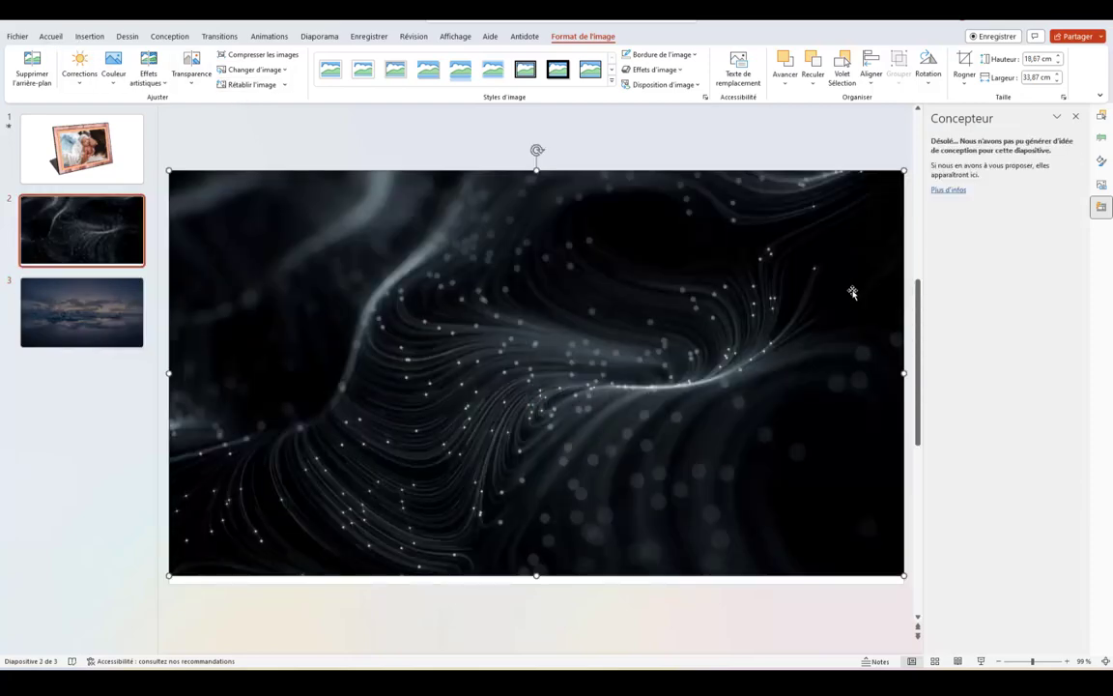
Paste the framed GIF onto slide 2's particle background and enlarge it to 19,09 × 23,34 cm.
{"action": "right_click", "coordinate": [852, 290]}
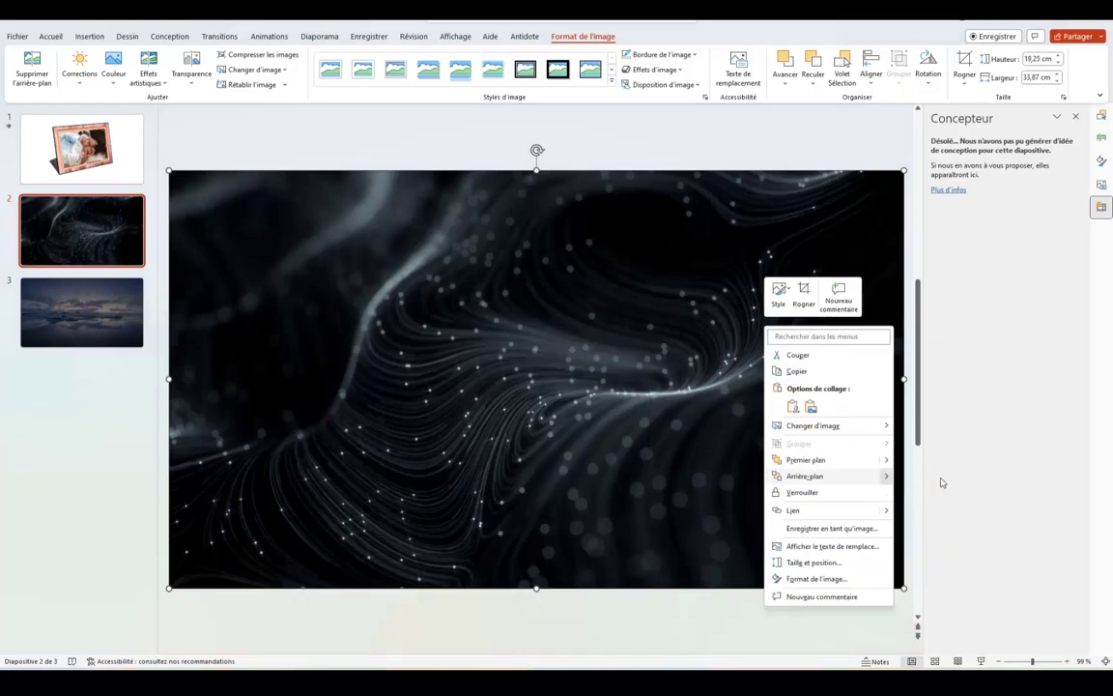
{"action": "key", "text": "ctrl+v"}
{"action": "left_click", "coordinate": [382, 527]}
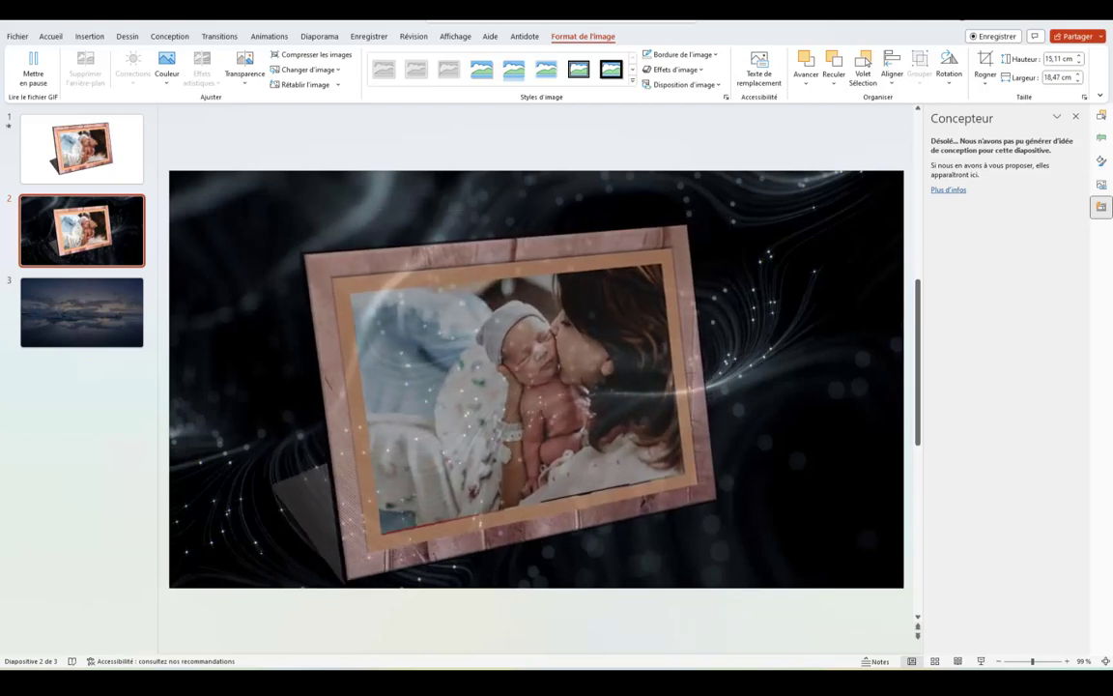
{"action": "left_click", "coordinate": [664, 247]}
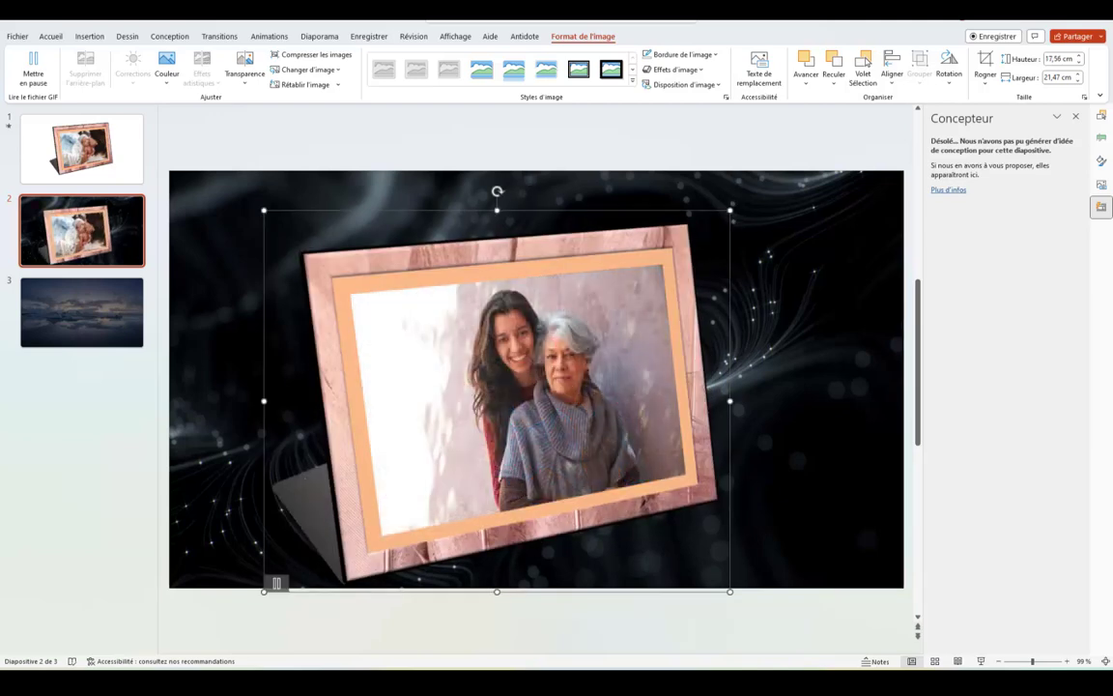
{"action": "left_click_drag", "start_coordinate": [730, 209], "coordinate": [770, 177]}
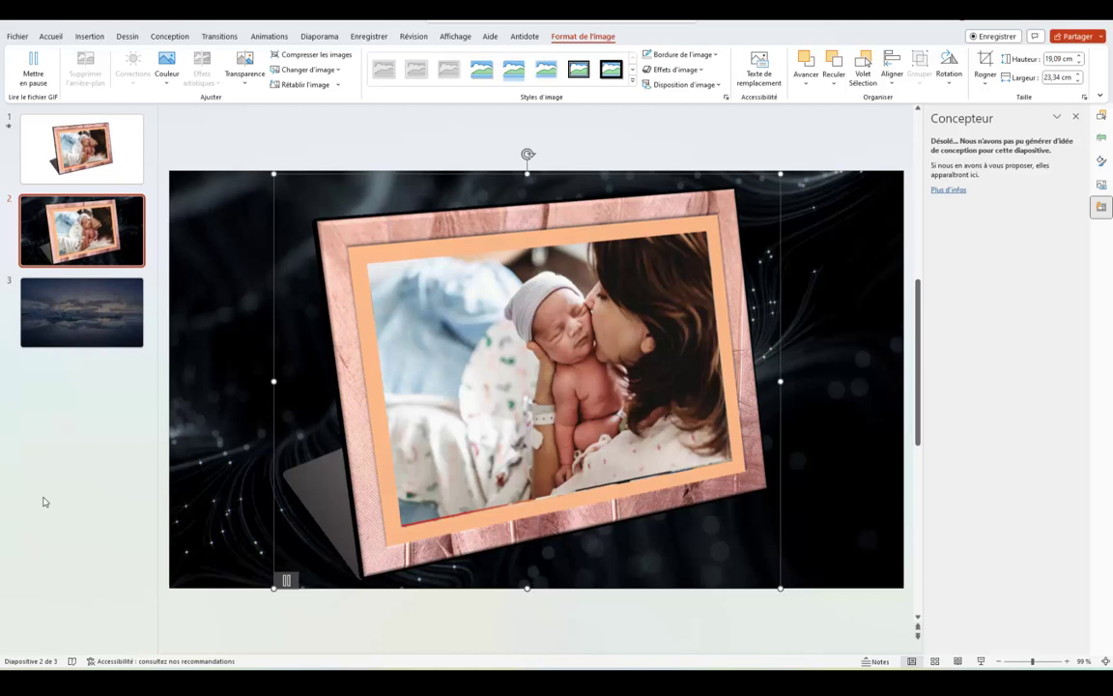
Delete slide 3, the icy lake photo slide.
{"action": "left_click", "coordinate": [85, 326]}
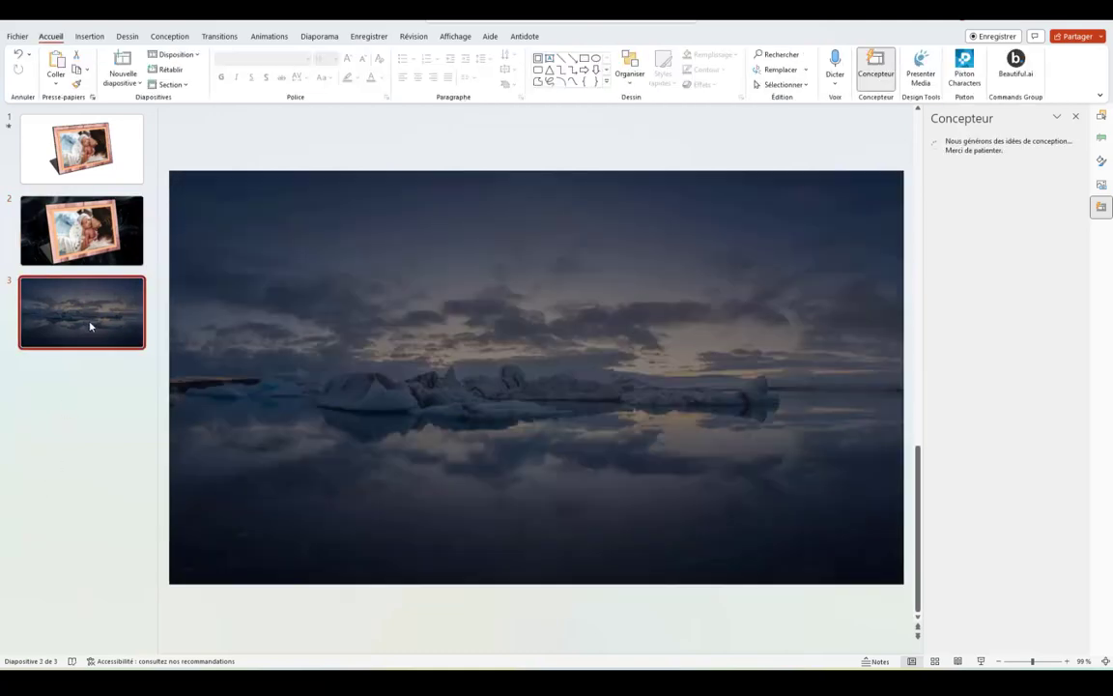
{"action": "key", "text": "Delete"}
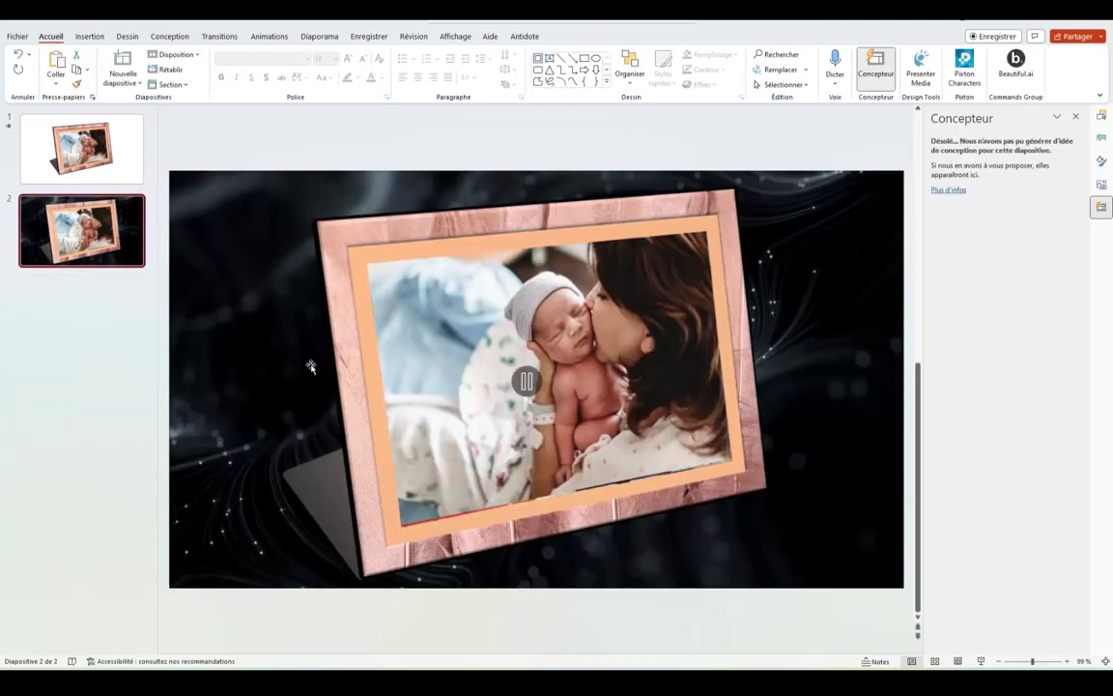